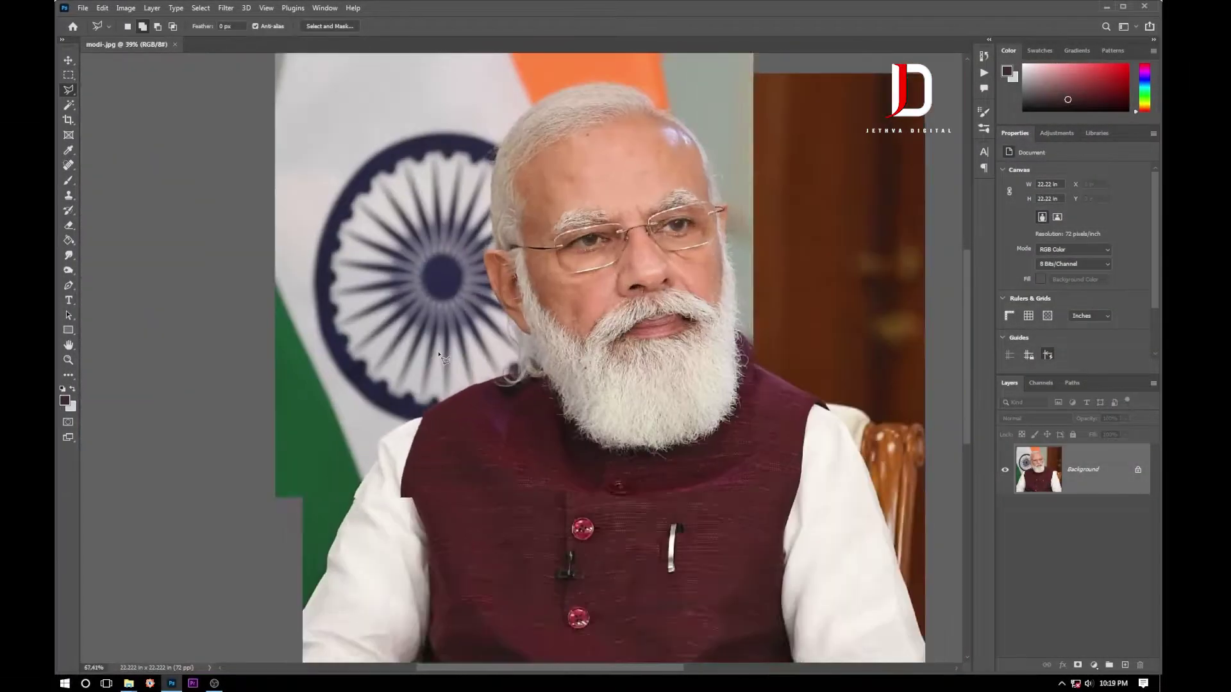
Open the portrait photo modi.jpg as a single background layer
scroll(468, 378, up, 5)
Select the Pen tool and zoom in on the sleeve's edge to trace the figure
key(p)
scroll(320, 385, up, 3)
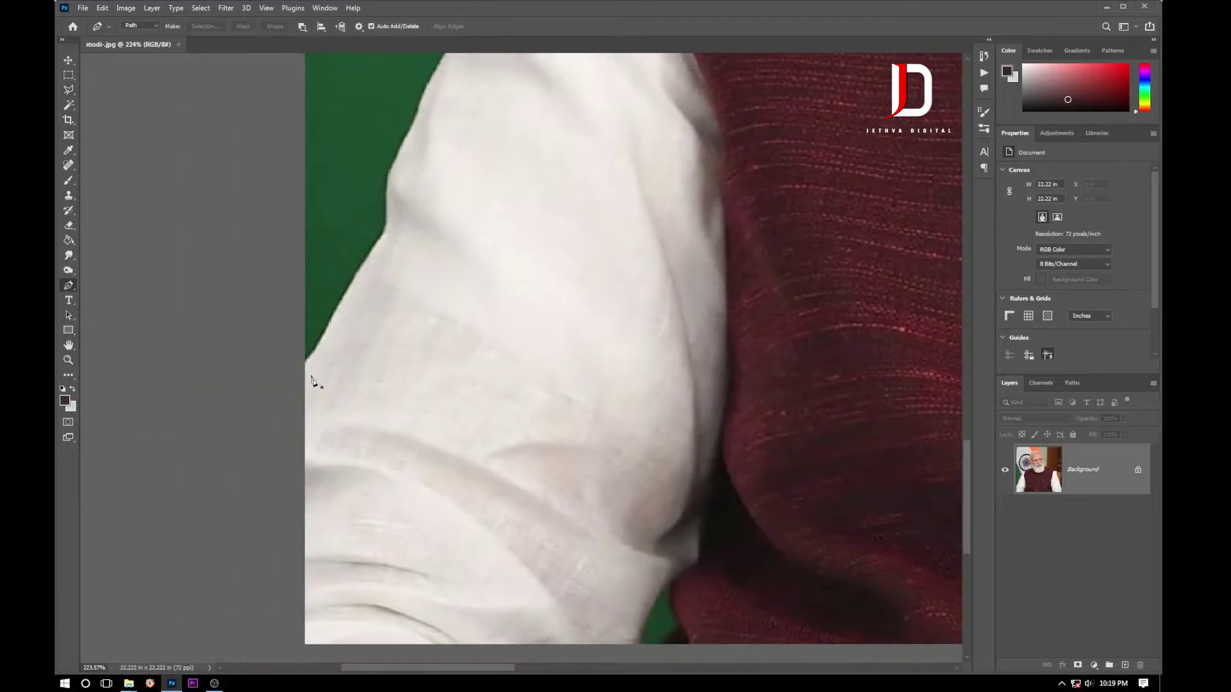
scroll(288, 397, up, 2)
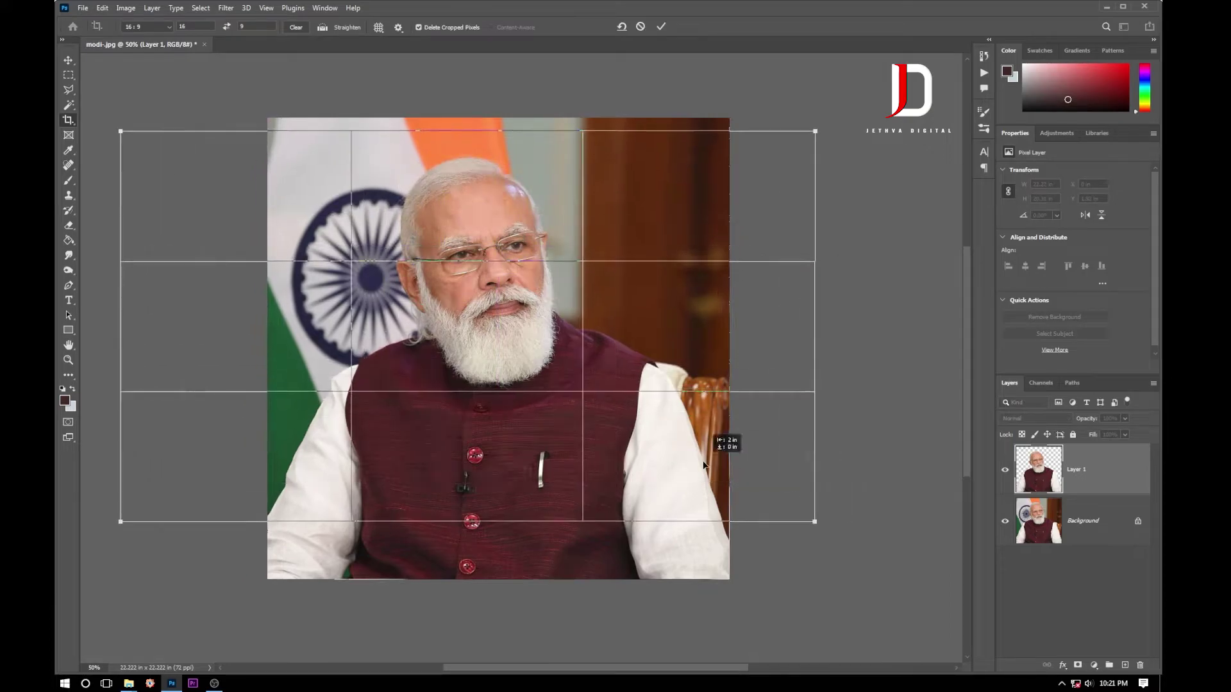
Commit the enlarged 16:9 crop so the canvas widens around the man
key(Return)
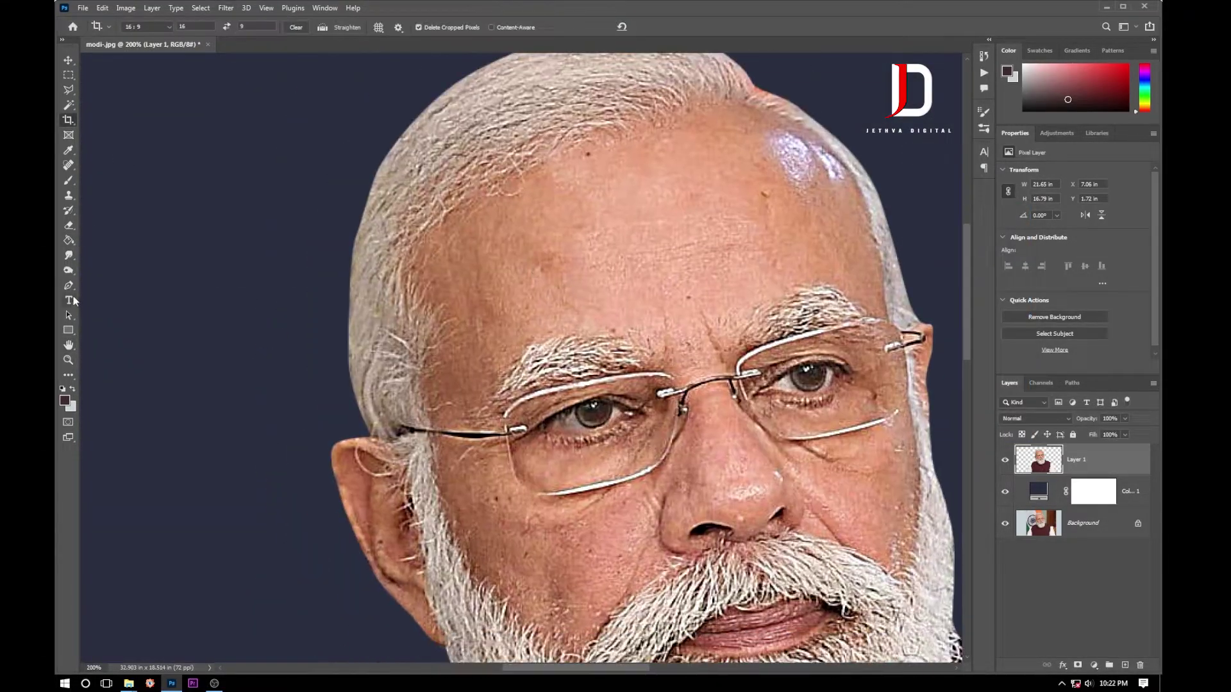
Smudge the forehead highlight, forehead wrinkles and both eyebrows into soft blurs
drag(772, 138, 835, 183)
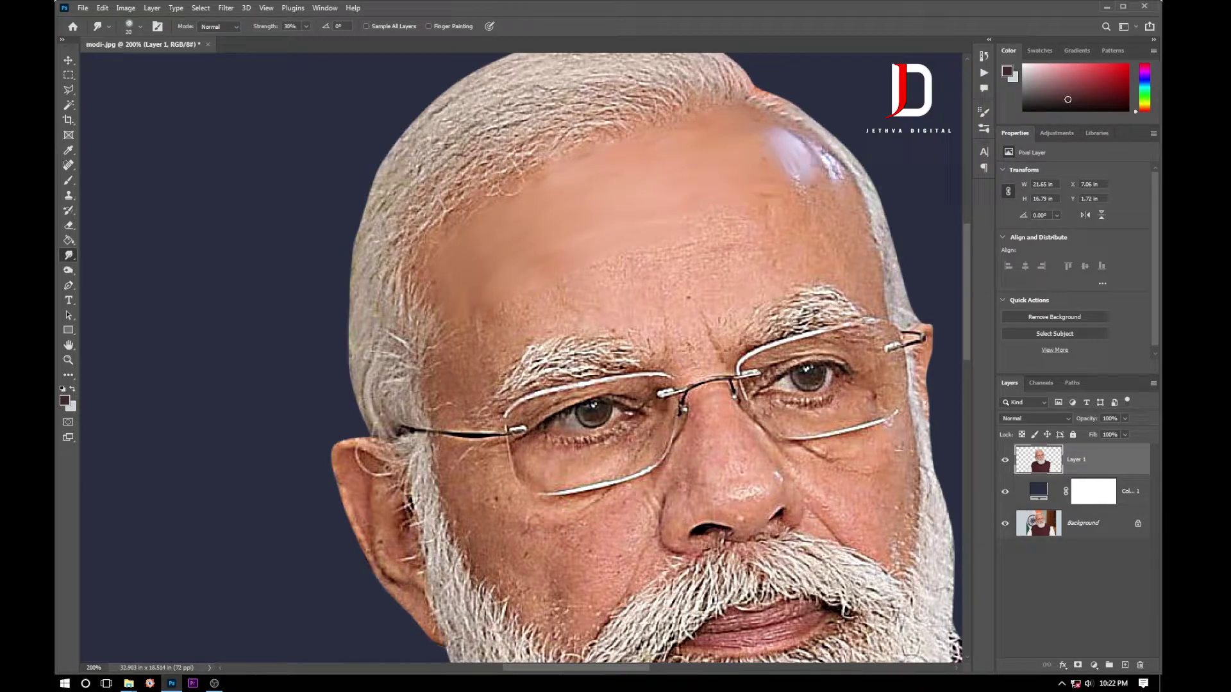
mouse_move(653, 241)
mouse_down()
mouse_move(493, 321)
mouse_move(622, 296)
mouse_up()
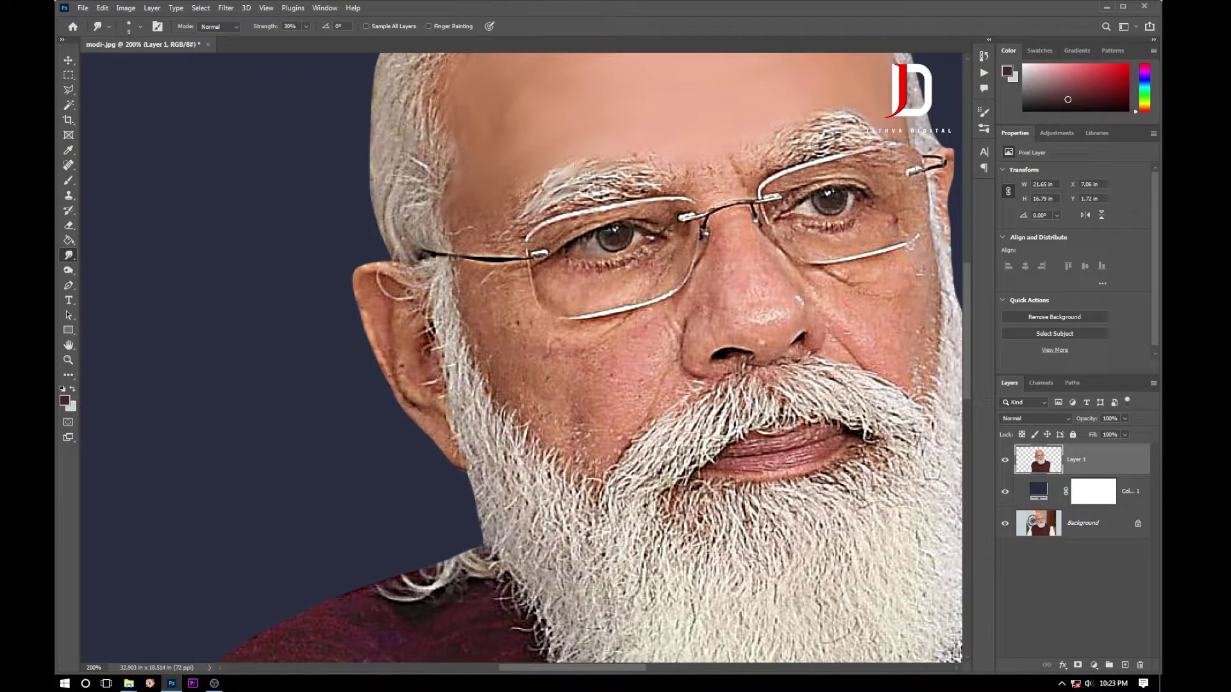
mouse_move(592, 156)
mouse_down()
mouse_move(641, 186)
mouse_move(551, 192)
mouse_move(598, 177)
mouse_up()
mouse_move(747, 161)
mouse_down()
mouse_move(814, 128)
mouse_move(871, 122)
mouse_move(795, 160)
mouse_move(742, 149)
mouse_up()
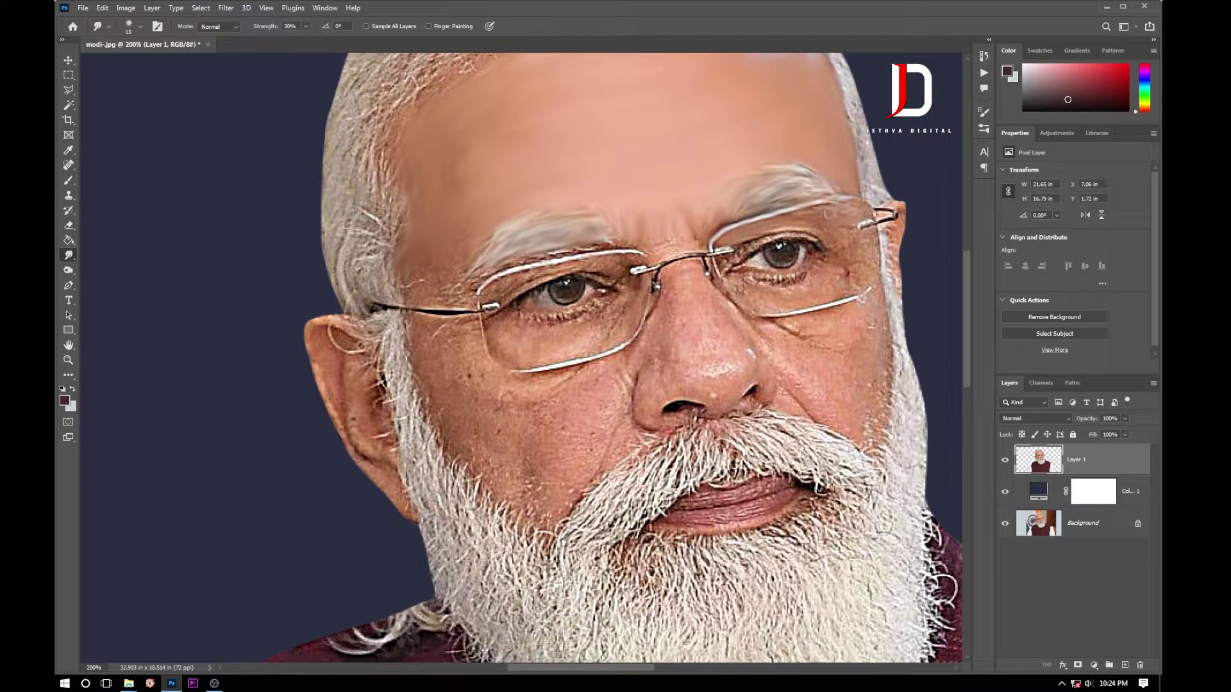
Smooth the skin under the eyes, the cheeks, the nostril shading and the cheek-to-beard edges
key(bracketleft)
drag(811, 283, 729, 272)
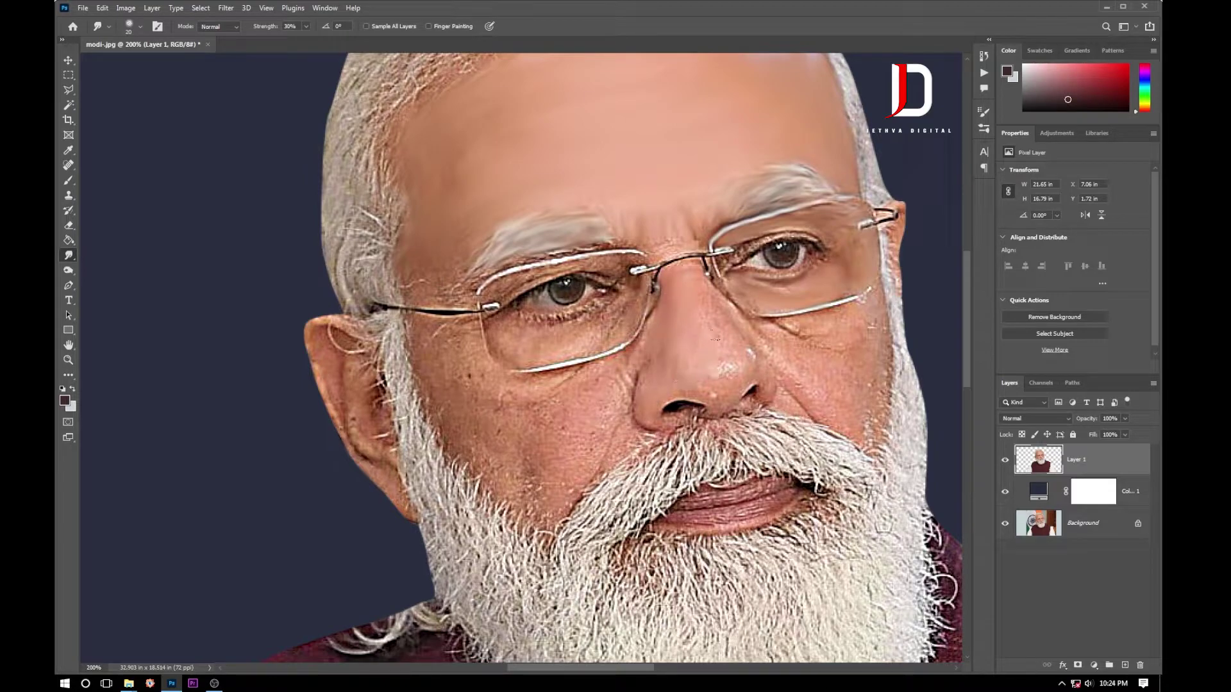
key(bracketright)
key(bracketright)
key(bracketright)
drag(584, 383, 474, 361)
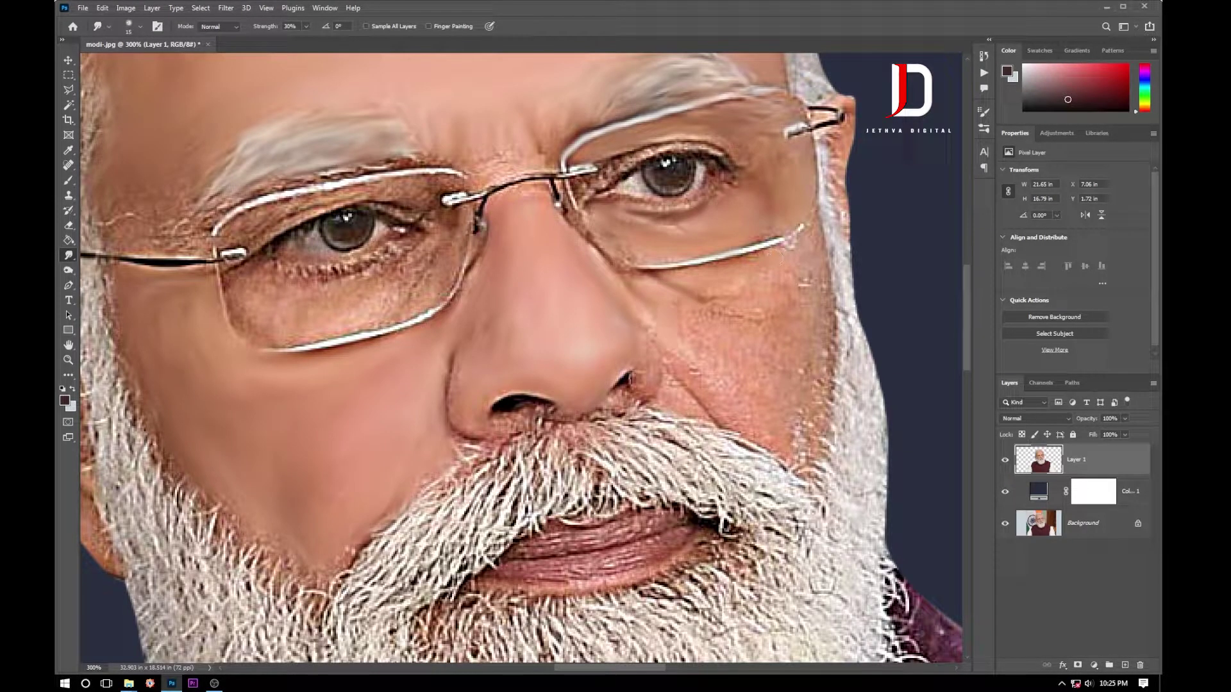
drag(638, 382, 661, 355)
drag(388, 519, 343, 571)
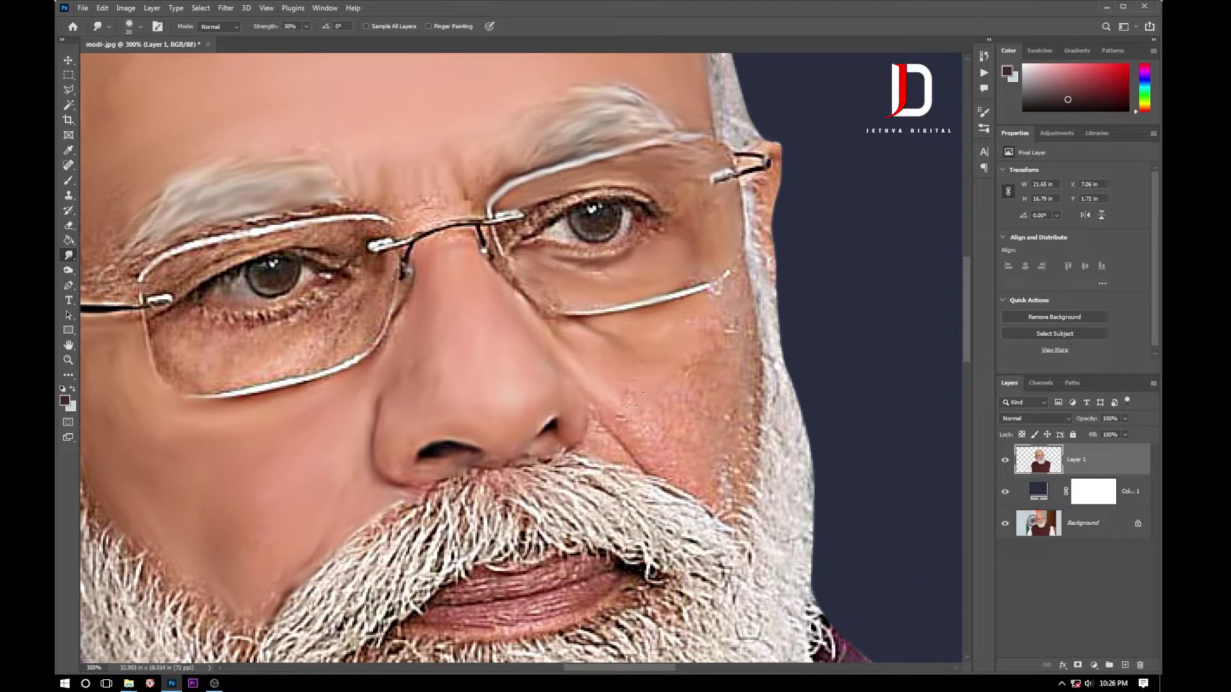
drag(731, 294, 753, 436)
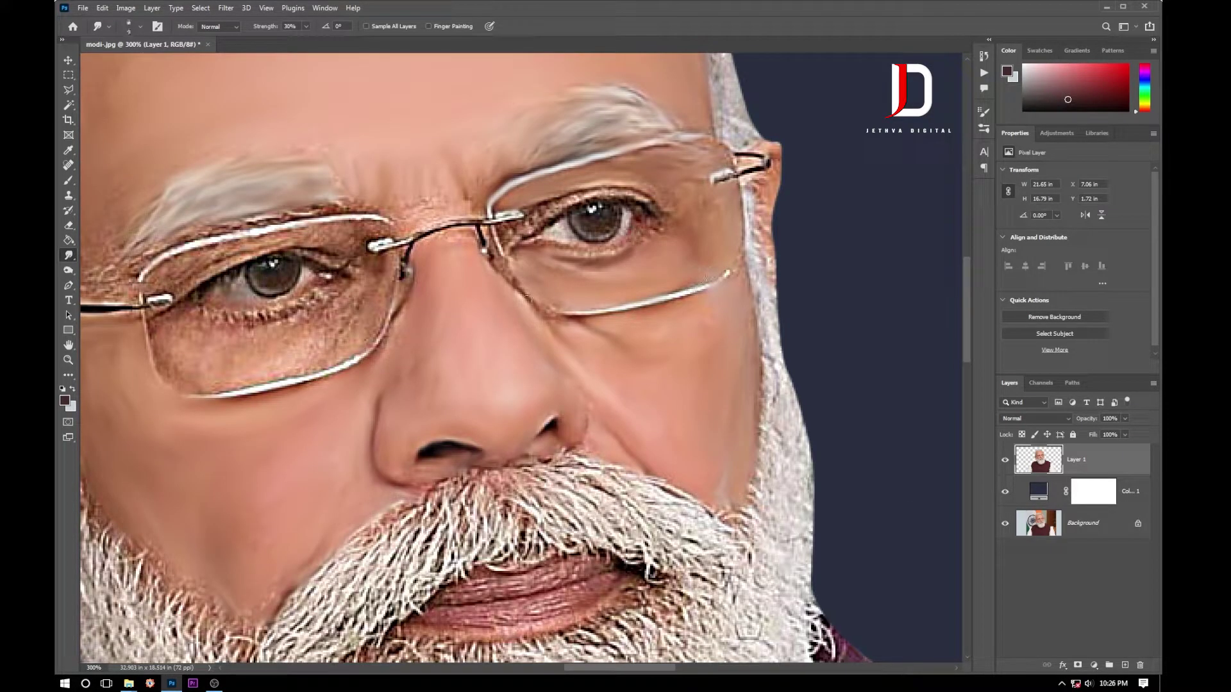
Smooth the eyelids and lash lines of both eyes with a finer smudge brush
drag(644, 193, 550, 201)
drag(575, 249, 522, 238)
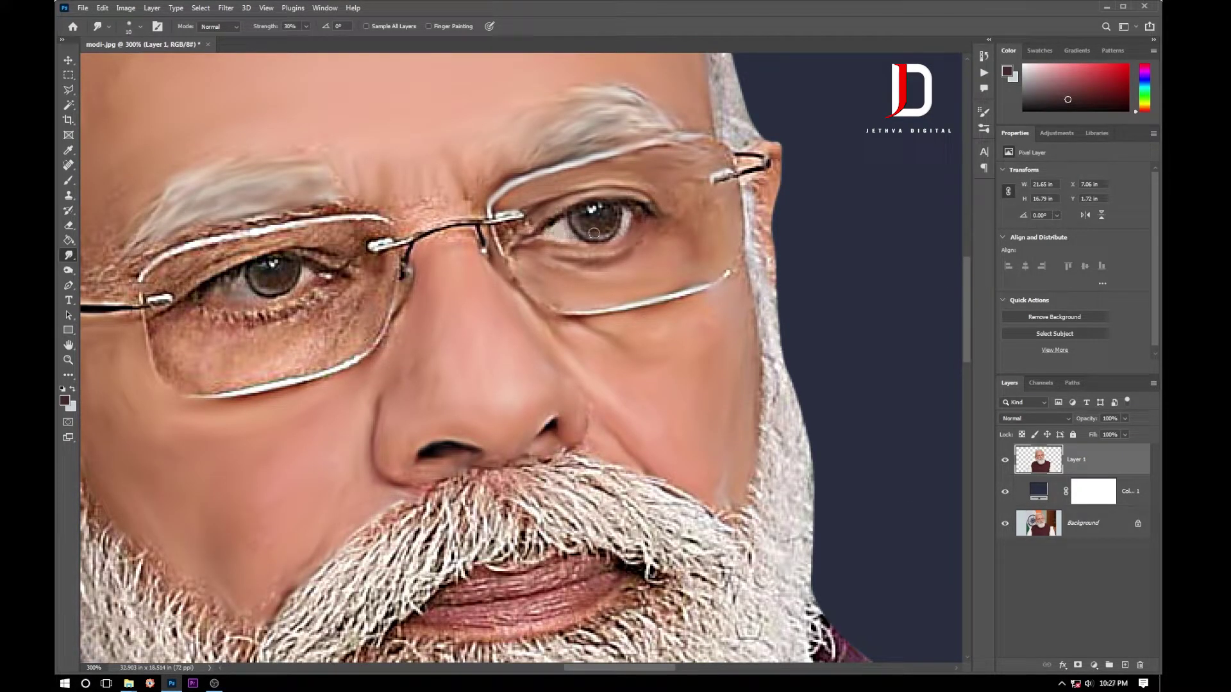
key(ctrl+minus)
key(bracketright)
key(bracketright)
key(bracketright)
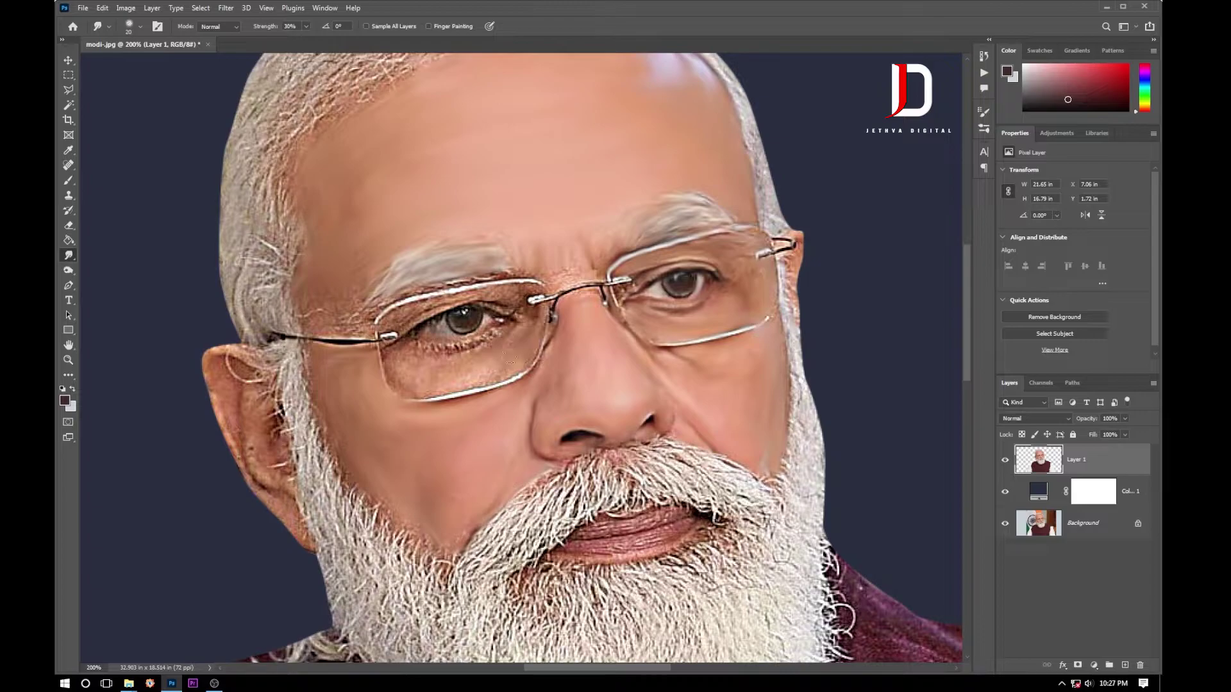
key(bracketleft)
key(bracketleft)
key(ctrl+plus)
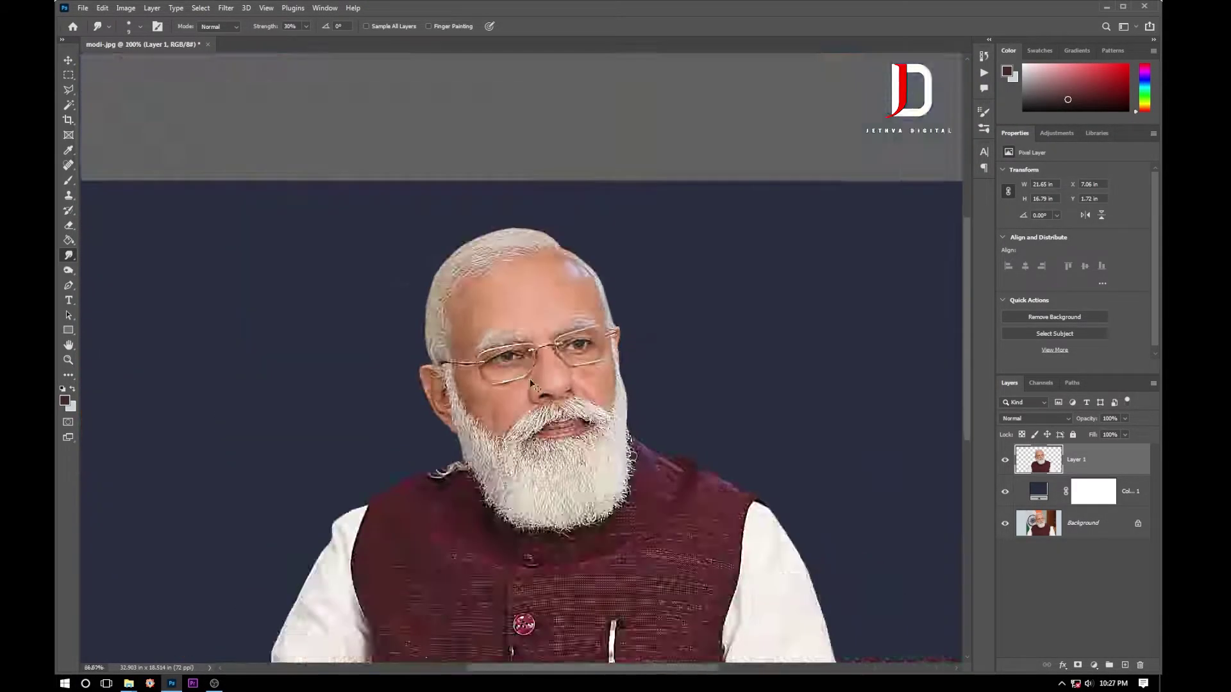
key(bracketright)
drag(464, 319, 340, 381)
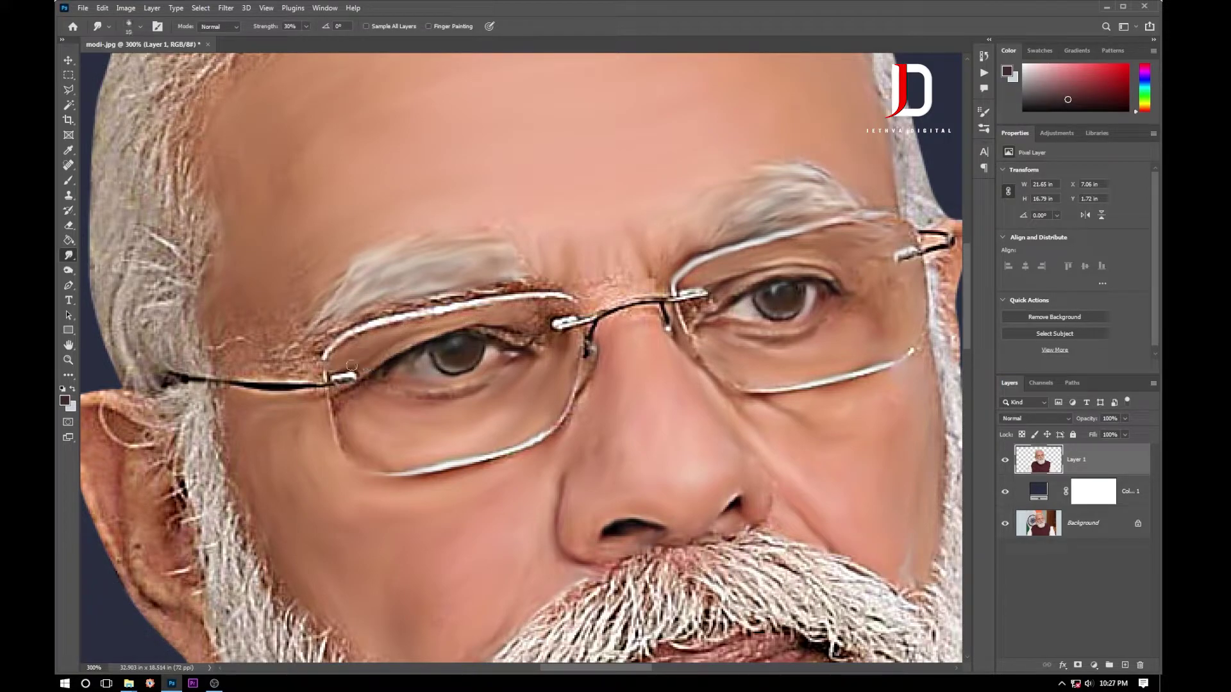
drag(542, 343, 477, 327)
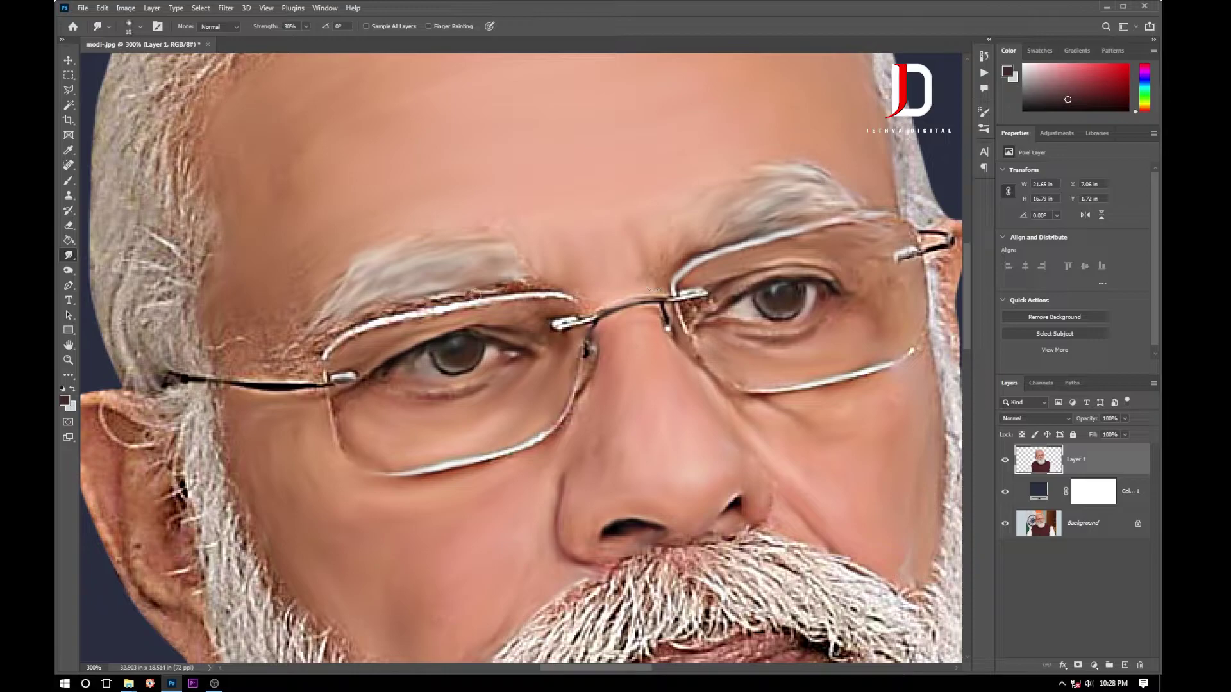
Reframe the view onto the beard and shirt with a smaller smudge brush
key(bracketright)
key(ctrl+minus)
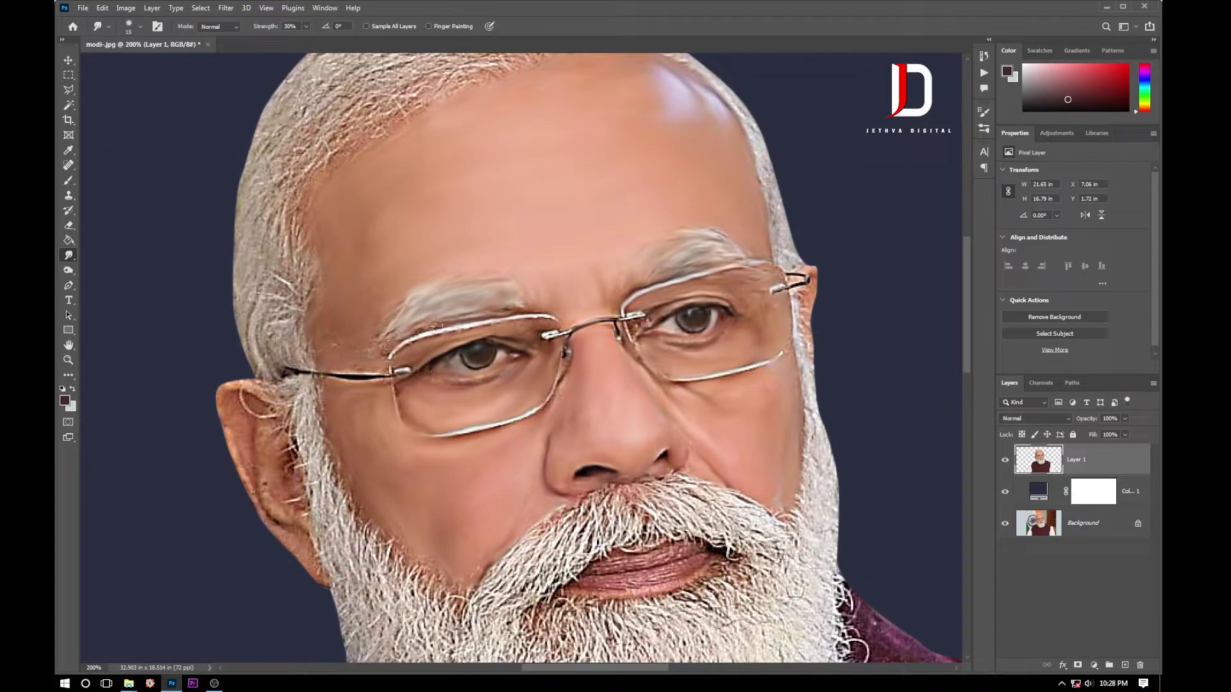
scroll(574, 389, up, 1)
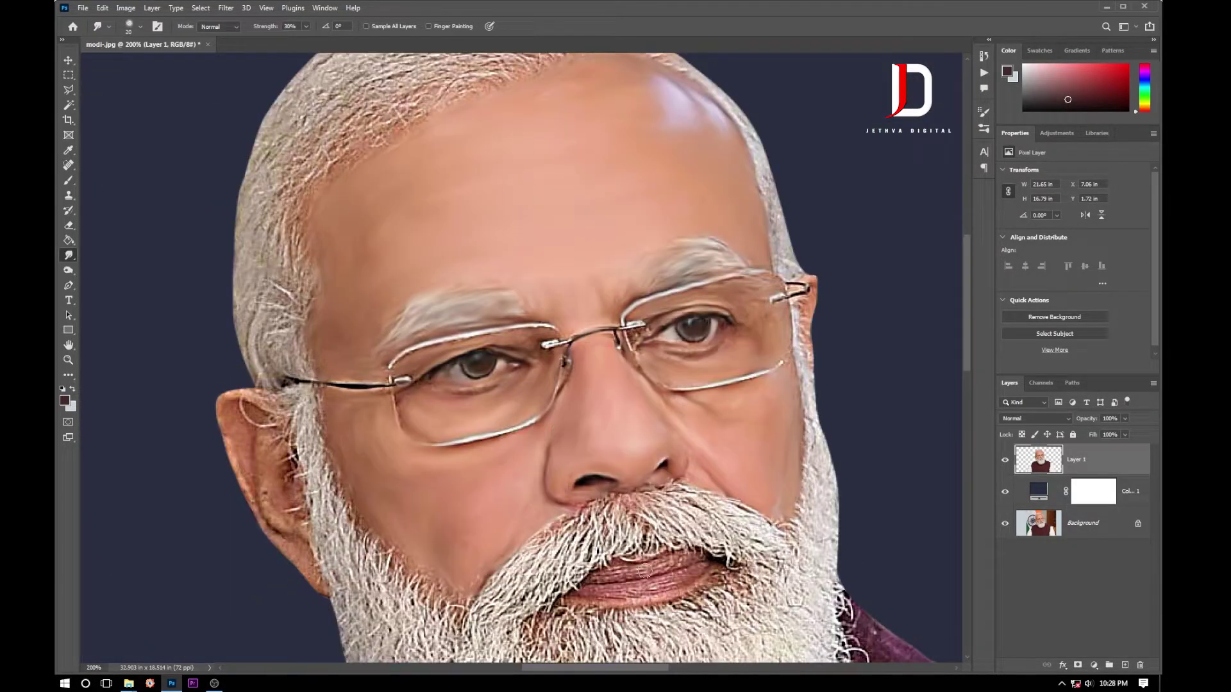
drag(639, 569, 627, 415)
key(bracketleft)
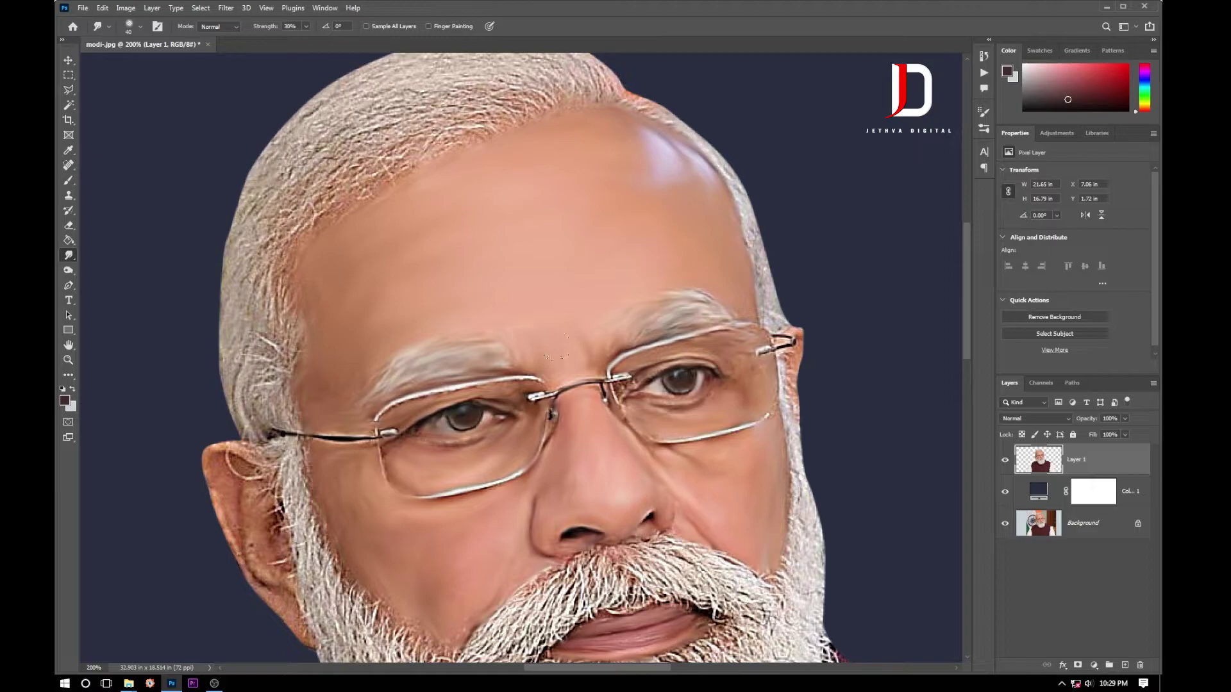
key(ctrl+minus)
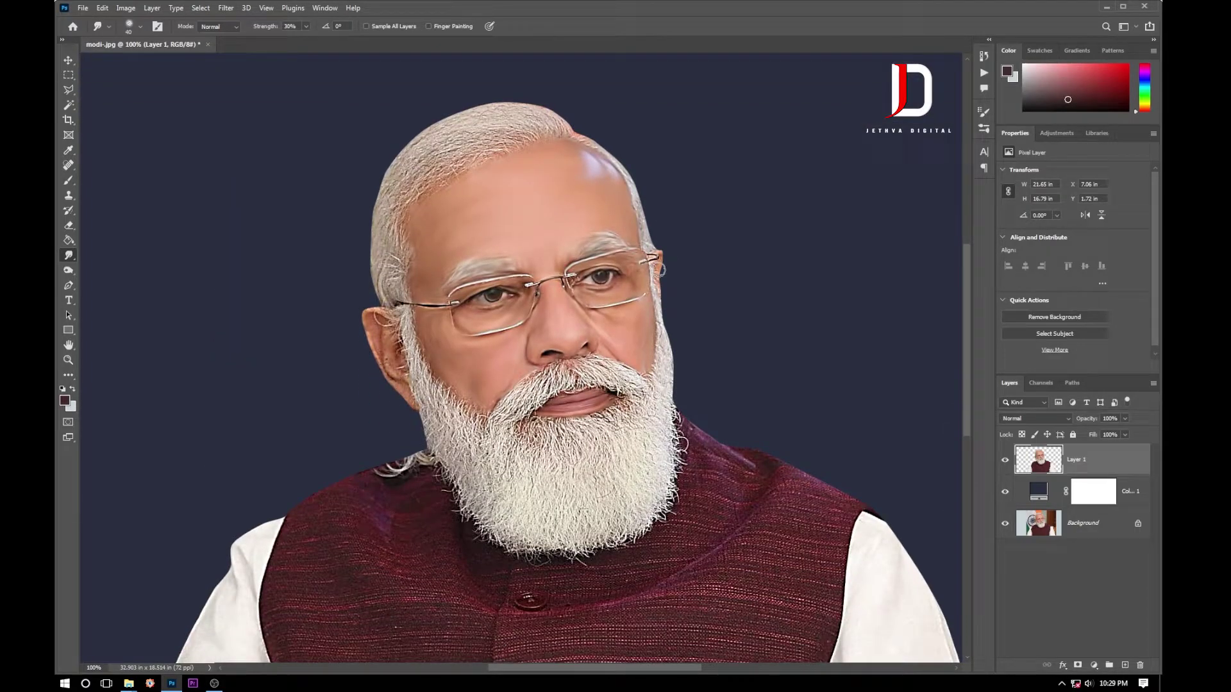
Smudge the ear's texture, dark spots and stray hairs smooth
alt+scroll(359, 340, up, 5)
key(bracketleft)
key(bracketleft)
key(bracketleft)
drag(540, 335, 615, 385)
mouse_move(590, 275)
mouse_down()
mouse_move(526, 199)
mouse_move(623, 469)
mouse_up()
alt+scroll(624, 469, down, 3)
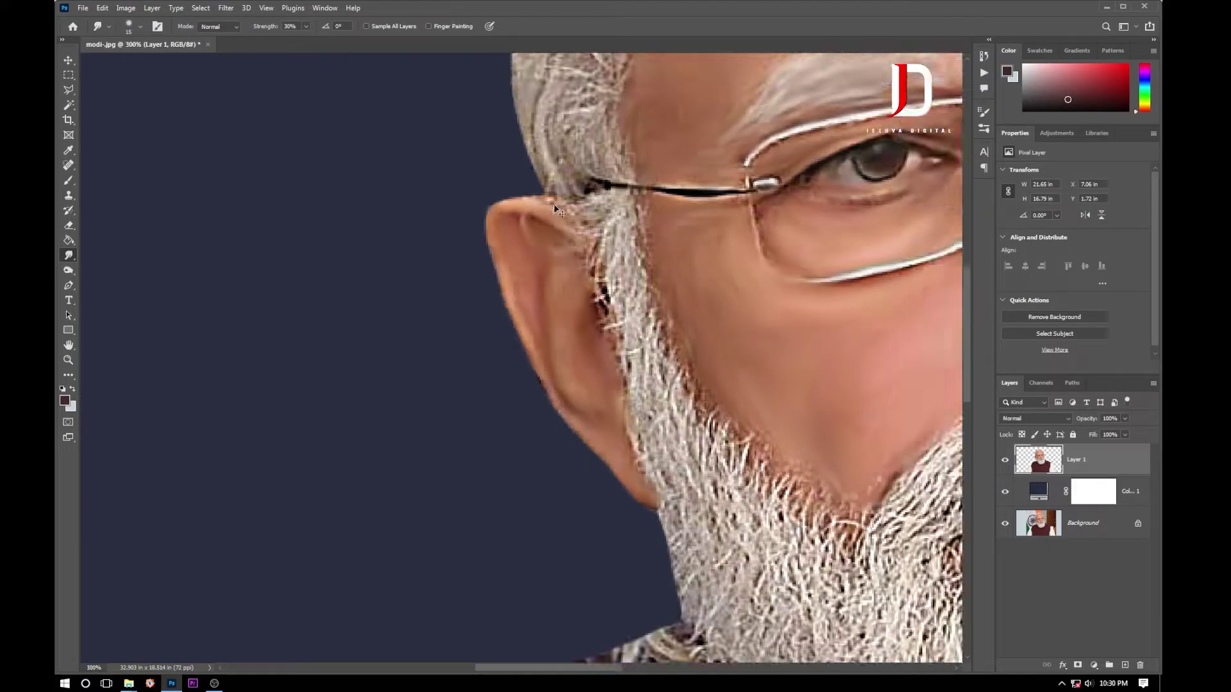
alt+scroll(366, 413, down, 3)
key(bracketright)
alt+scroll(467, 77, up, 4)
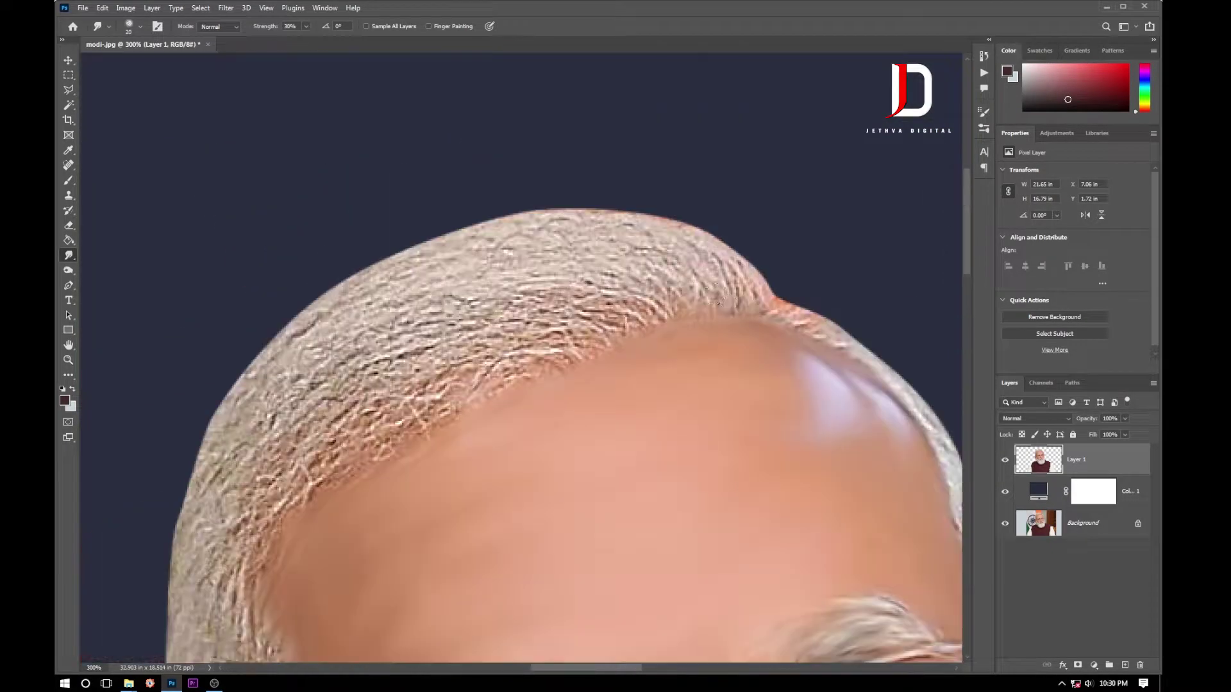
key(bracketleft)
Smudge the hairline toward the left and set smudge strength to 28%
click(307, 27)
drag(307, 44, 321, 44)
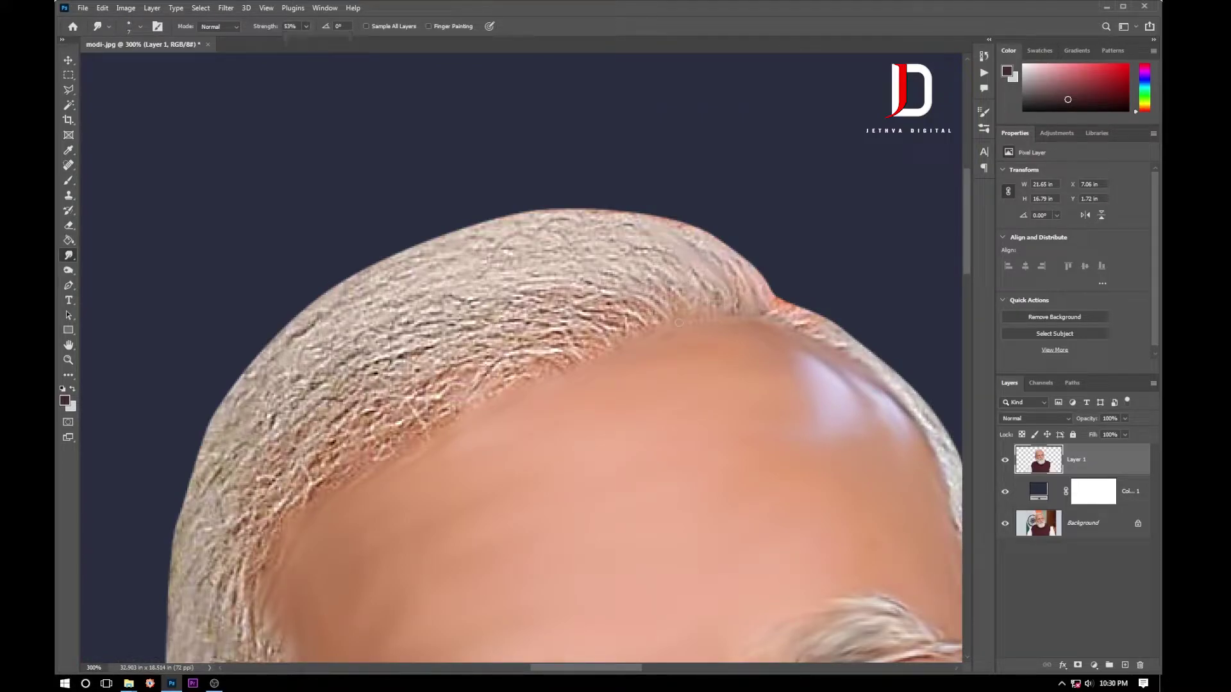
key(0)
drag(580, 317, 462, 333)
alt+scroll(580, 358, down, 1)
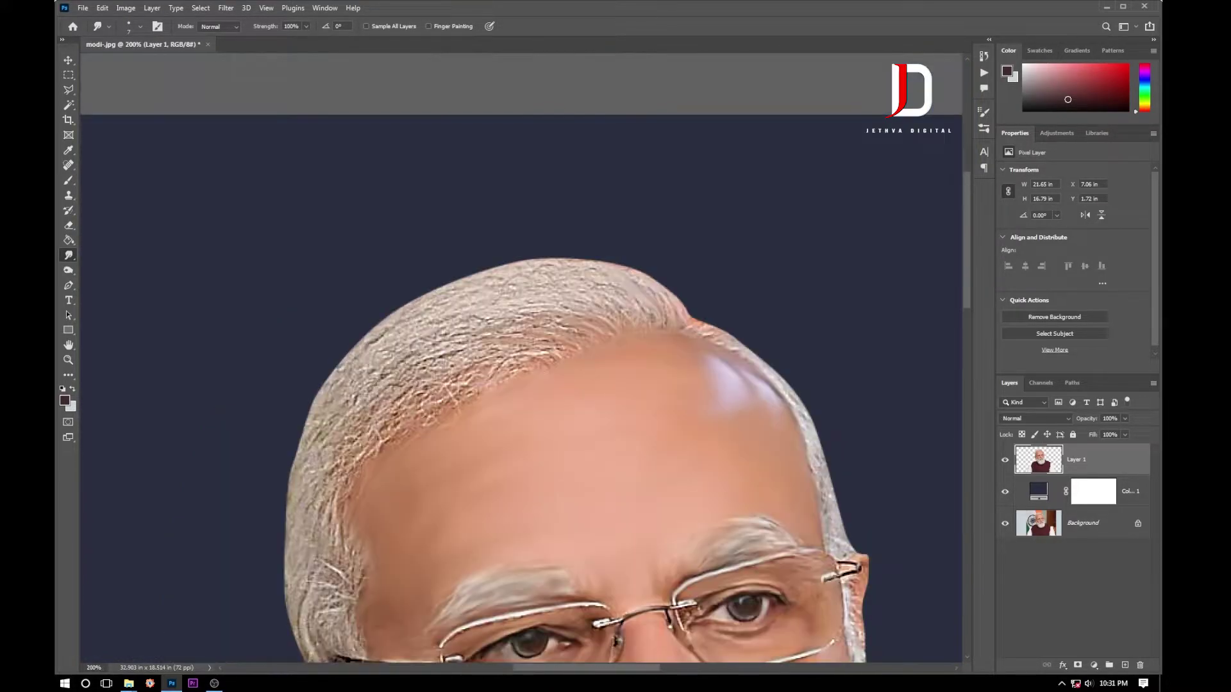
key(2)
key(8)
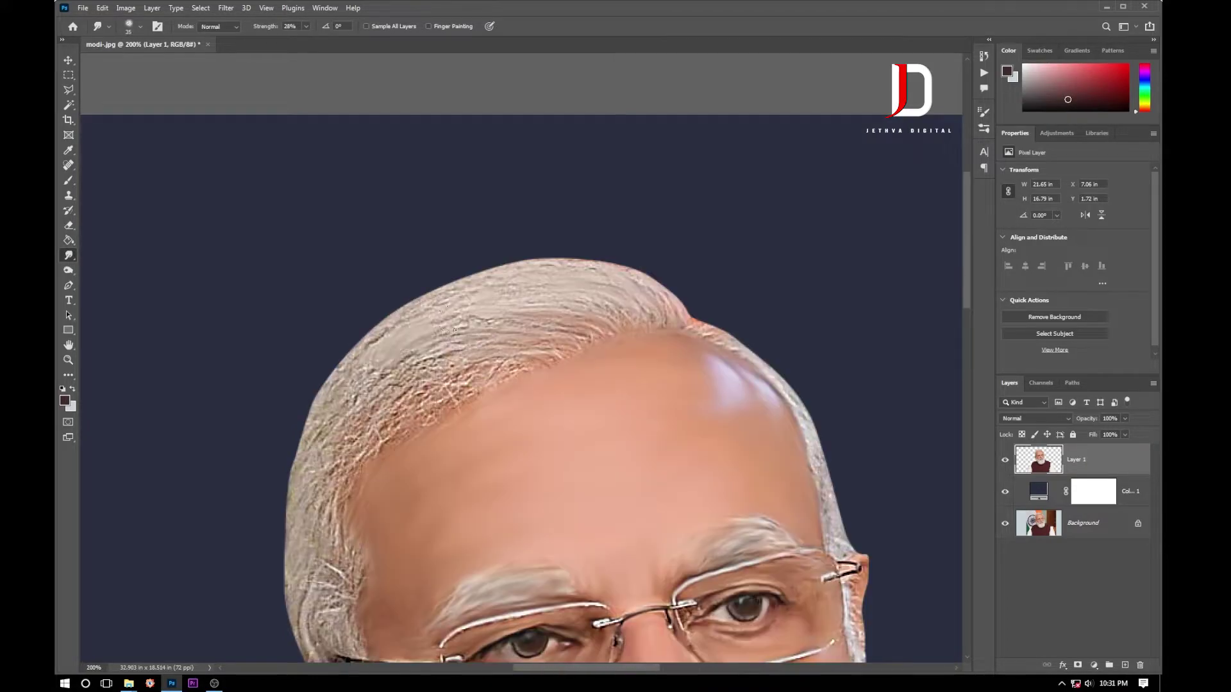
Smooth the frizzy hair along the top and left edge of the head
mouse_move(420, 384)
mouse_down()
mouse_move(516, 301)
mouse_move(442, 350)
mouse_move(612, 261)
mouse_up()
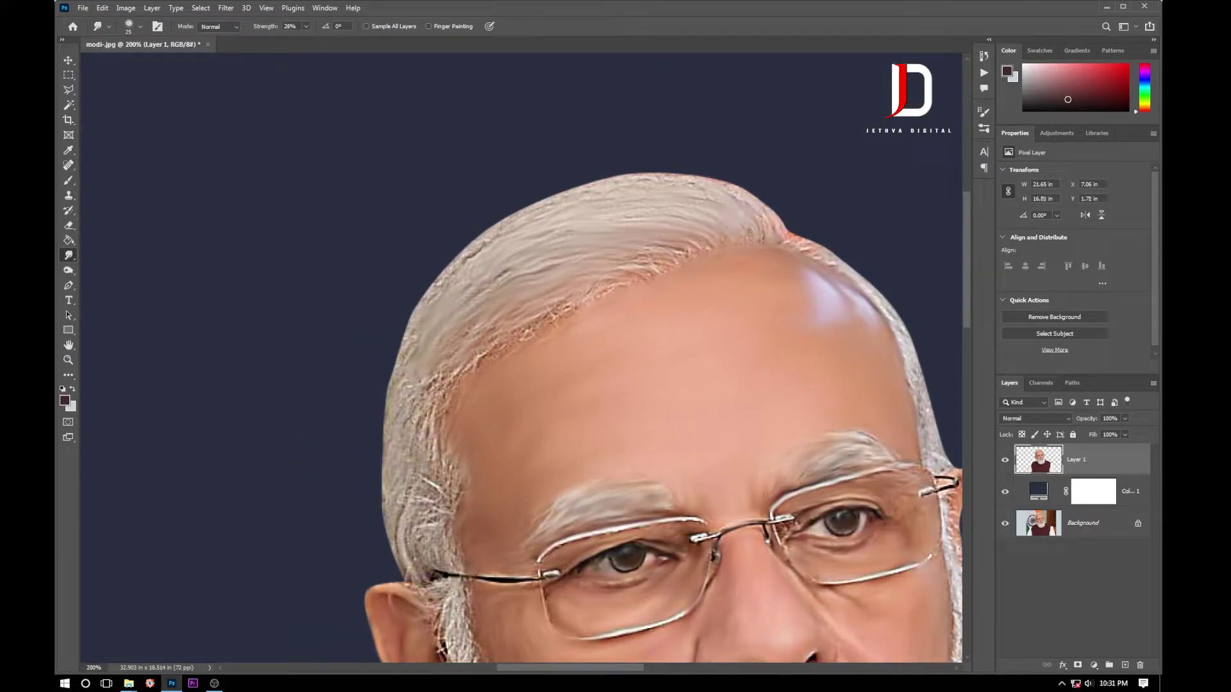
drag(756, 235, 397, 359)
key(bracketright)
drag(480, 353, 428, 443)
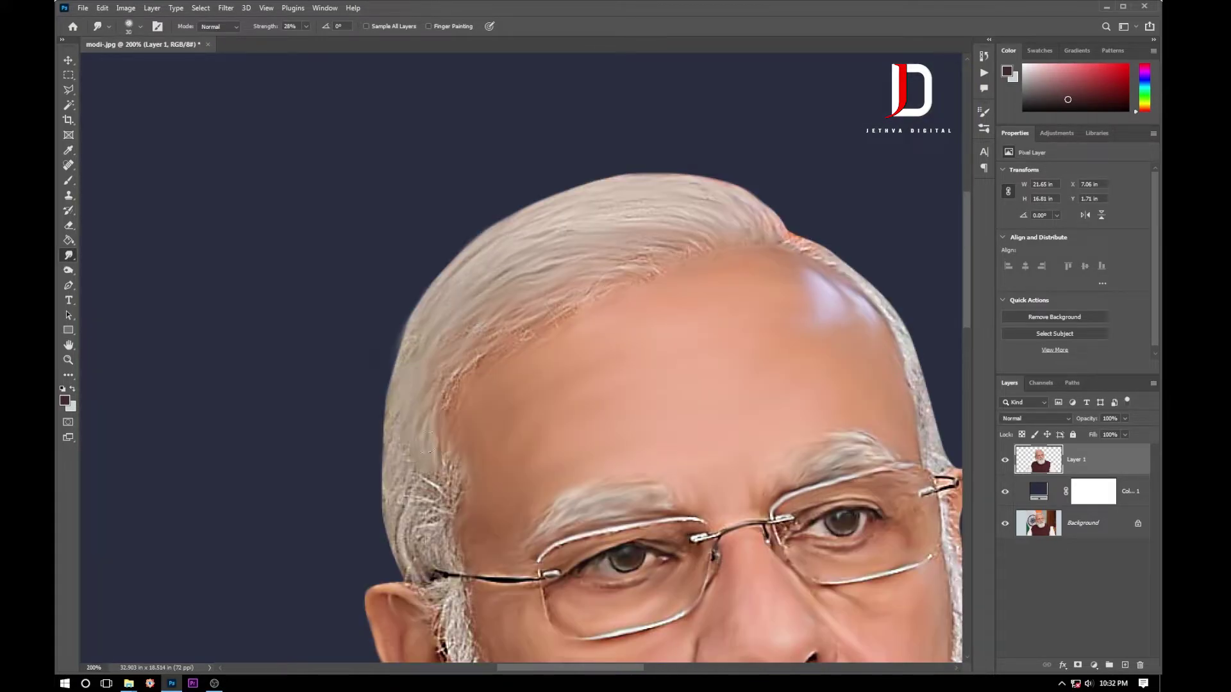
key(ctrl+minus)
scroll(564, 286, up, 1)
scroll(564, 286, up, 1)
scroll(678, 282, up, 2)
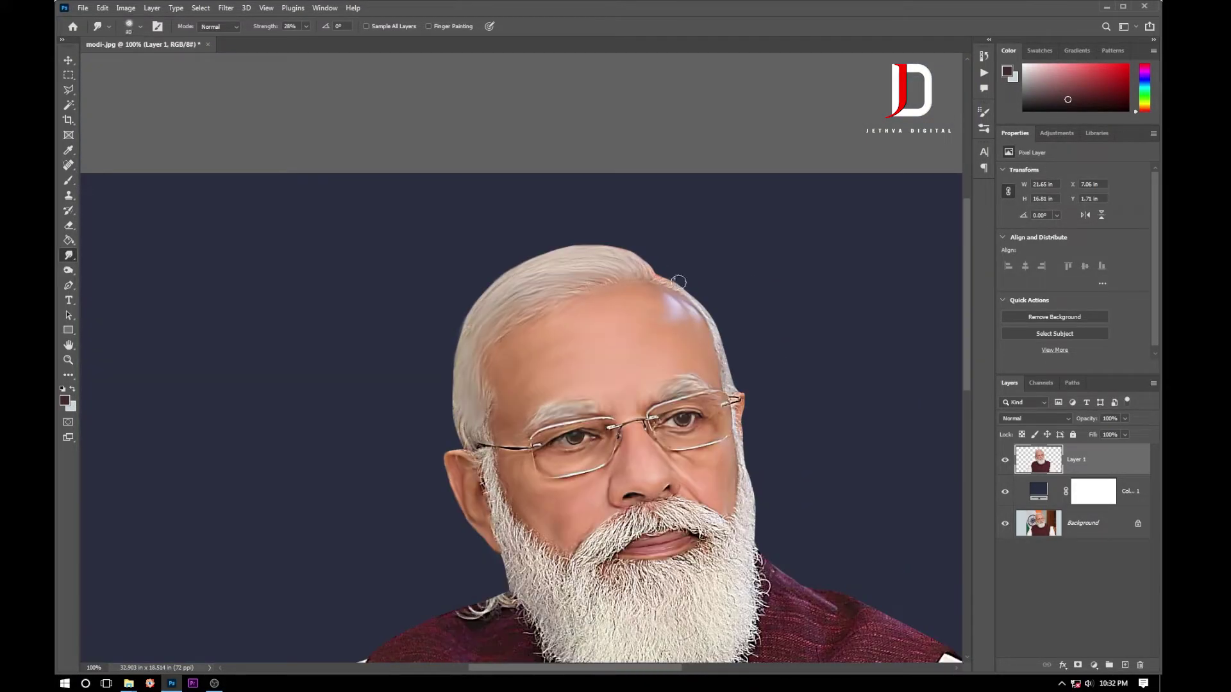
key(ctrl+plus)
key(bracketleft)
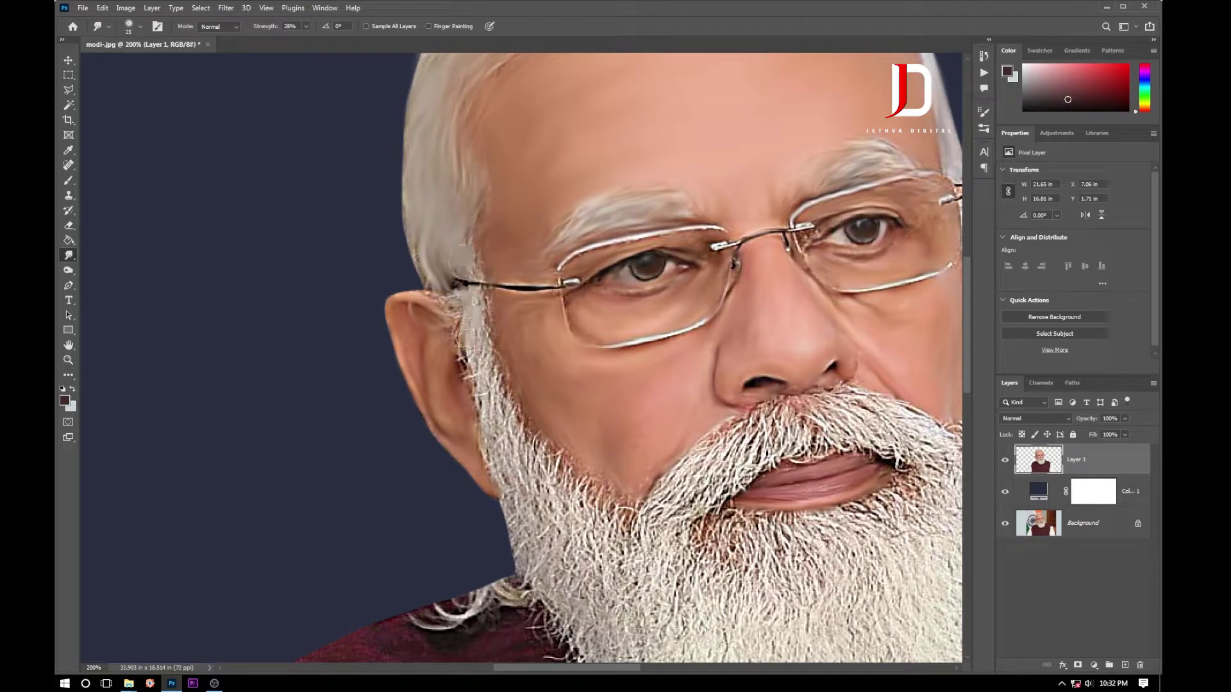
Smudge the side hair beside the ear and along the jaw into streaks
mouse_move(449, 295)
mouse_down()
mouse_move(487, 401)
mouse_move(603, 552)
mouse_up()
drag(507, 391, 616, 529)
drag(548, 443, 576, 469)
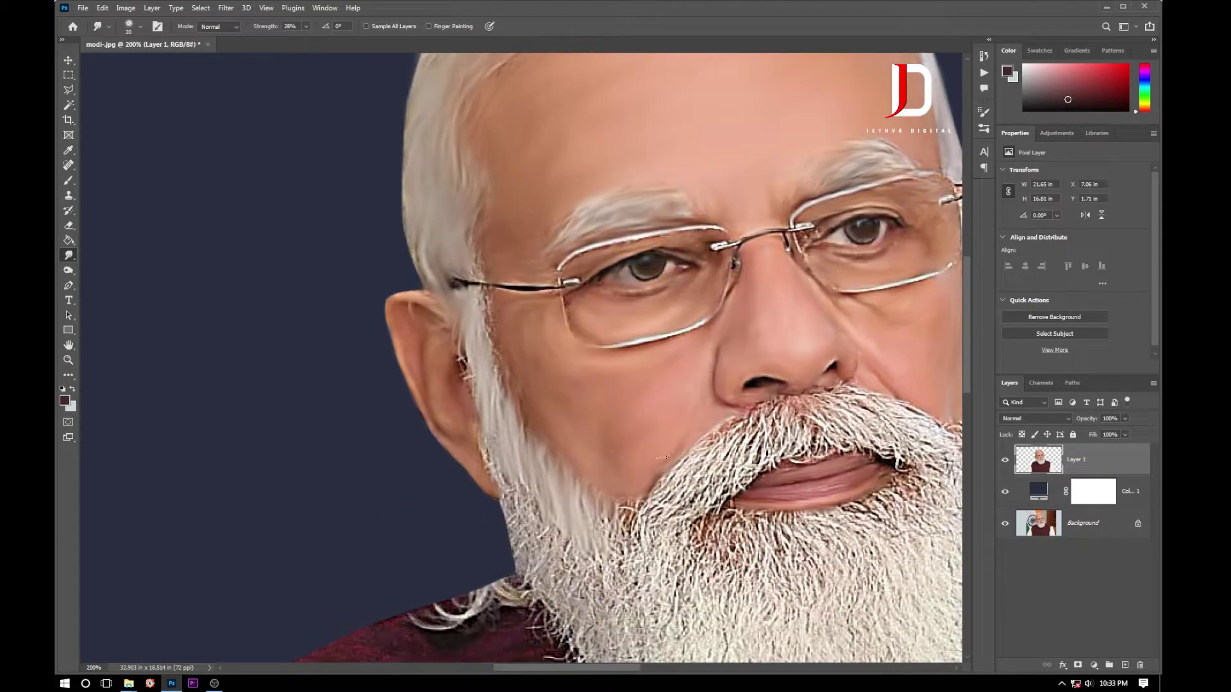
scroll(631, 442, down, 3)
key(bracketleft)
drag(471, 330, 542, 410)
mouse_move(536, 353)
mouse_down()
mouse_move(580, 426)
mouse_move(551, 493)
mouse_up()
mouse_move(577, 423)
mouse_down()
mouse_move(596, 315)
mouse_move(657, 292)
mouse_move(789, 176)
mouse_move(711, 314)
mouse_move(814, 168)
mouse_move(750, 301)
mouse_up()
Pull the mustache hairs toward the chin and blend stray hairs under the nostrils
key(ctrl+plus)
key(bracketleft)
mouse_move(802, 244)
mouse_down()
mouse_move(711, 275)
mouse_move(686, 372)
mouse_up()
mouse_move(738, 314)
mouse_down()
mouse_move(674, 397)
mouse_move(593, 322)
mouse_up()
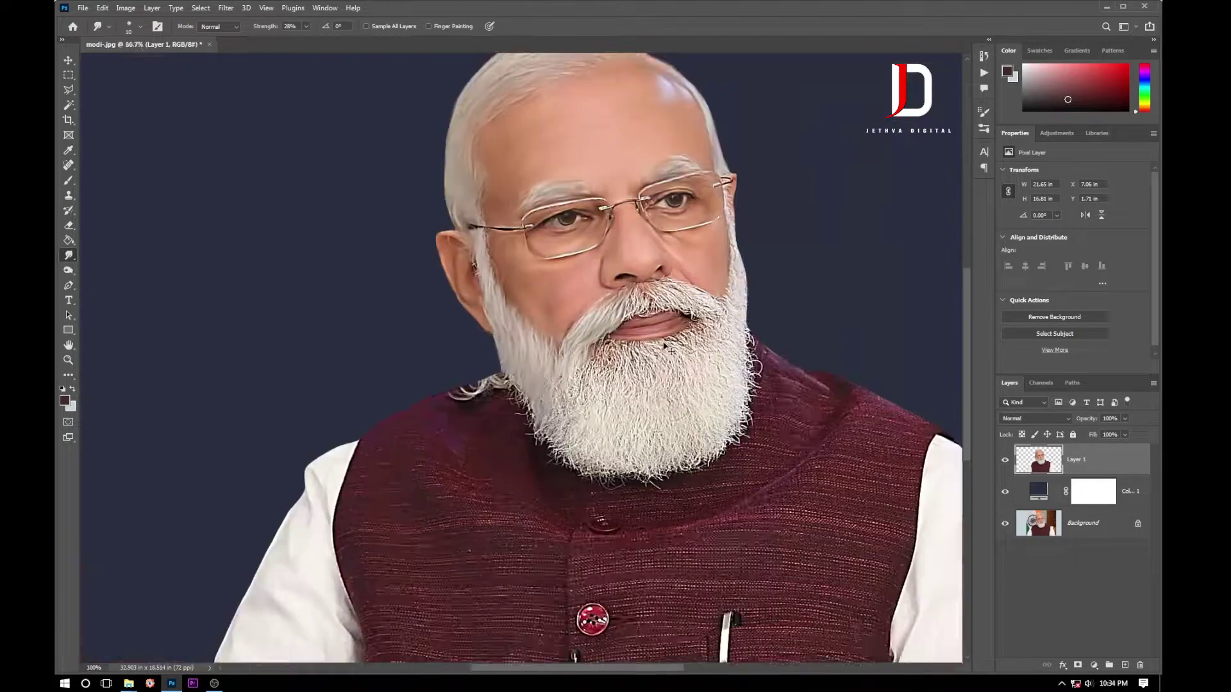
drag(567, 390, 408, 254)
mouse_move(468, 292)
mouse_down()
mouse_move(538, 234)
mouse_move(706, 269)
mouse_move(552, 237)
mouse_move(449, 321)
mouse_up()
mouse_move(474, 263)
mouse_down()
mouse_move(442, 327)
mouse_move(407, 308)
mouse_up()
mouse_move(516, 243)
mouse_down()
mouse_move(577, 321)
mouse_move(449, 327)
mouse_move(634, 263)
mouse_move(564, 205)
mouse_up()
mouse_move(436, 238)
mouse_down()
mouse_move(522, 211)
mouse_move(557, 221)
mouse_up()
Smudge the beard below the left mustache and the lower mustache edge along the lip
key(ctrl+minus)
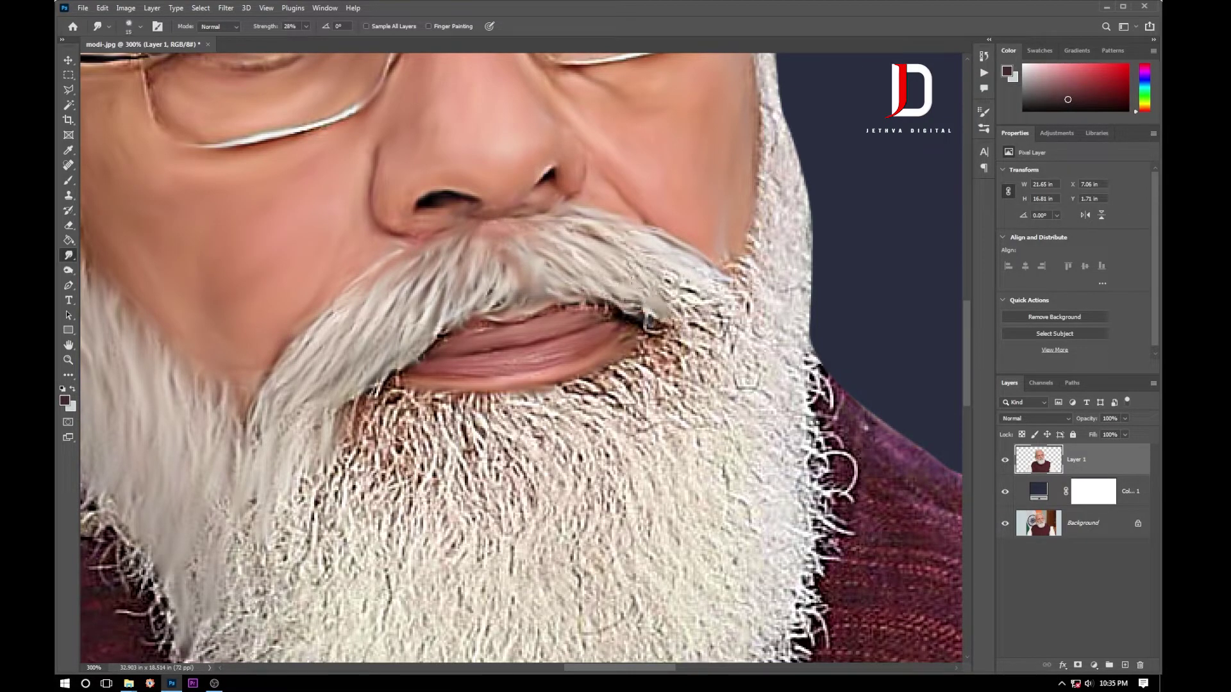
key(bracketright)
key(ctrl+plus)
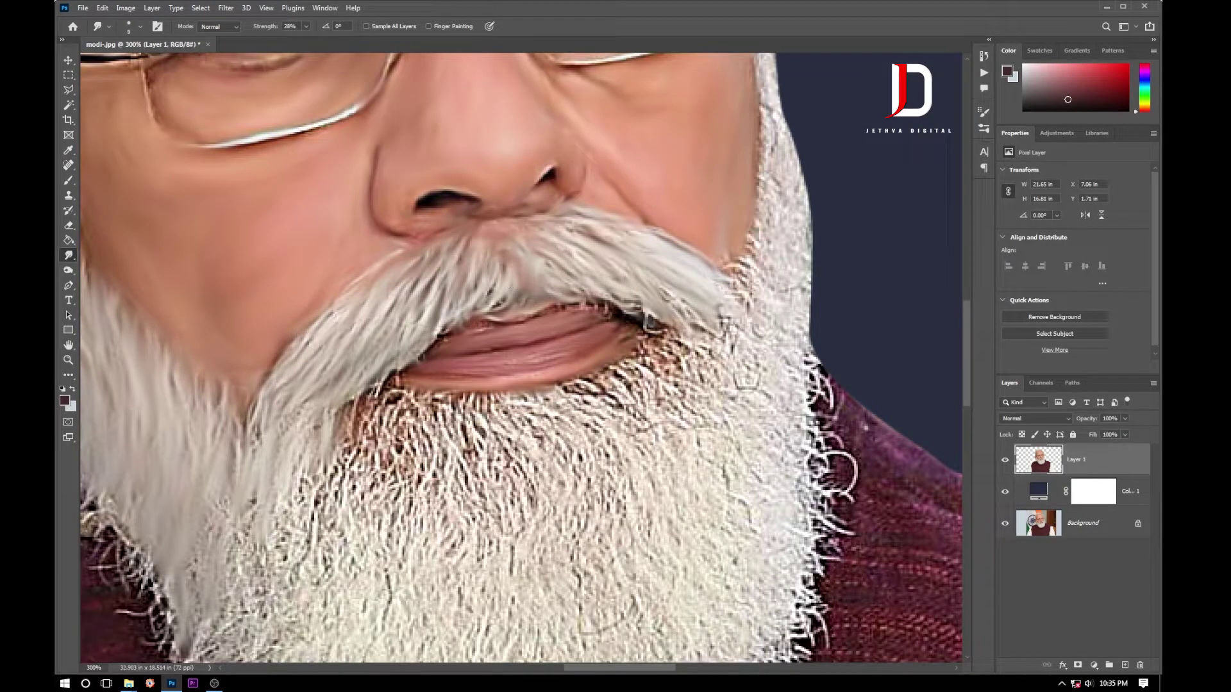
drag(368, 385, 410, 462)
key(ctrl+minus)
key(bracketleft)
drag(685, 69, 686, 192)
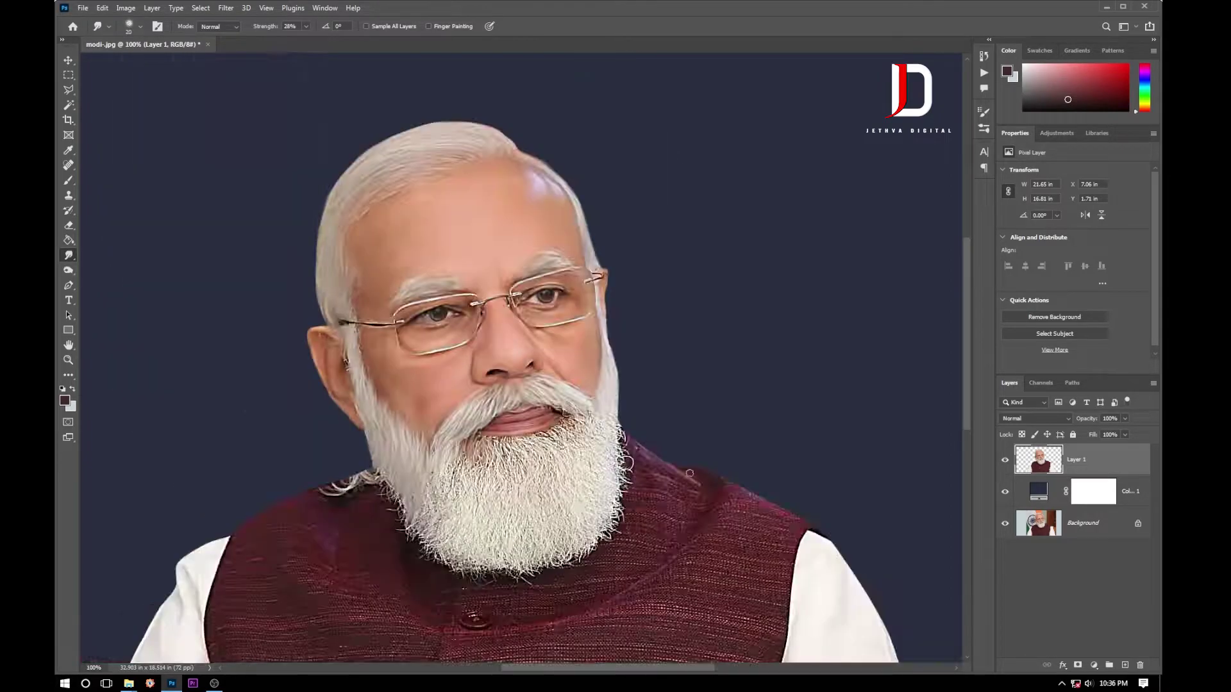
key(bracketleft)
mouse_move(651, 487)
mouse_down()
mouse_move(490, 522)
mouse_move(529, 539)
mouse_move(443, 571)
mouse_move(567, 535)
mouse_move(609, 474)
mouse_up()
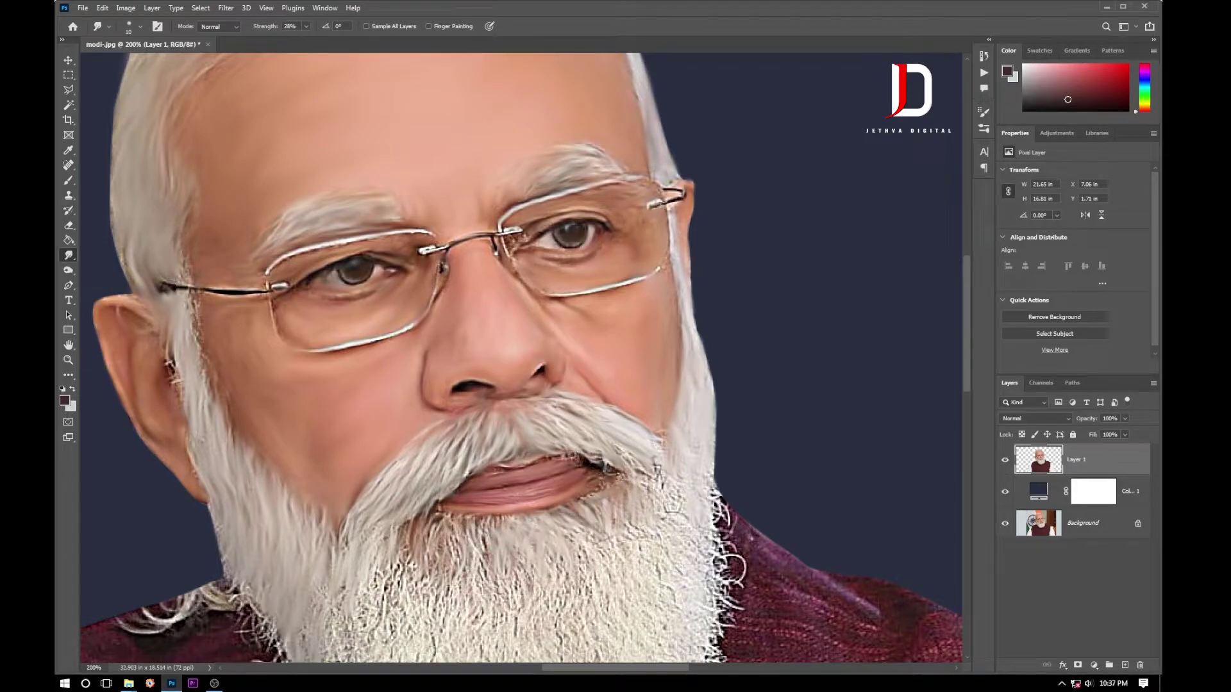
Smooth the middle of the beard and its bottom, left and right outline hairs
scroll(522, 359, down, 5)
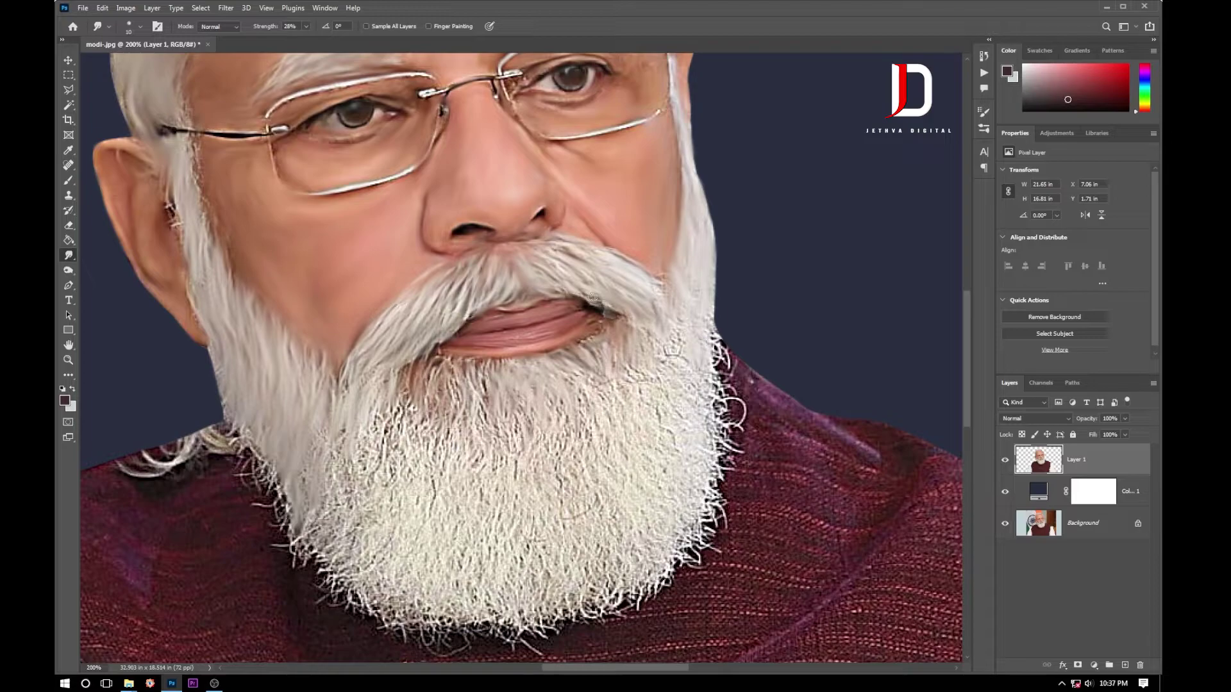
key(ctrl+minus)
key(bracketright)
key(bracketright)
key(bracketright)
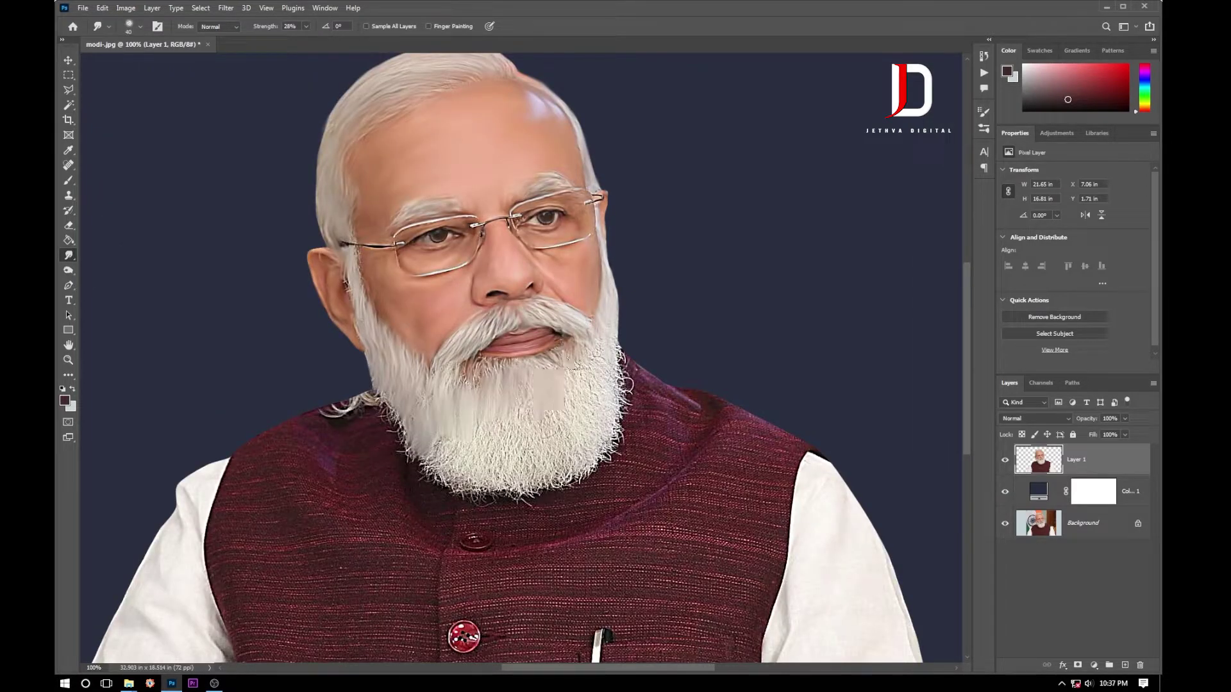
drag(532, 462, 491, 416)
mouse_move(477, 477)
mouse_down()
mouse_move(436, 427)
mouse_move(521, 479)
mouse_up()
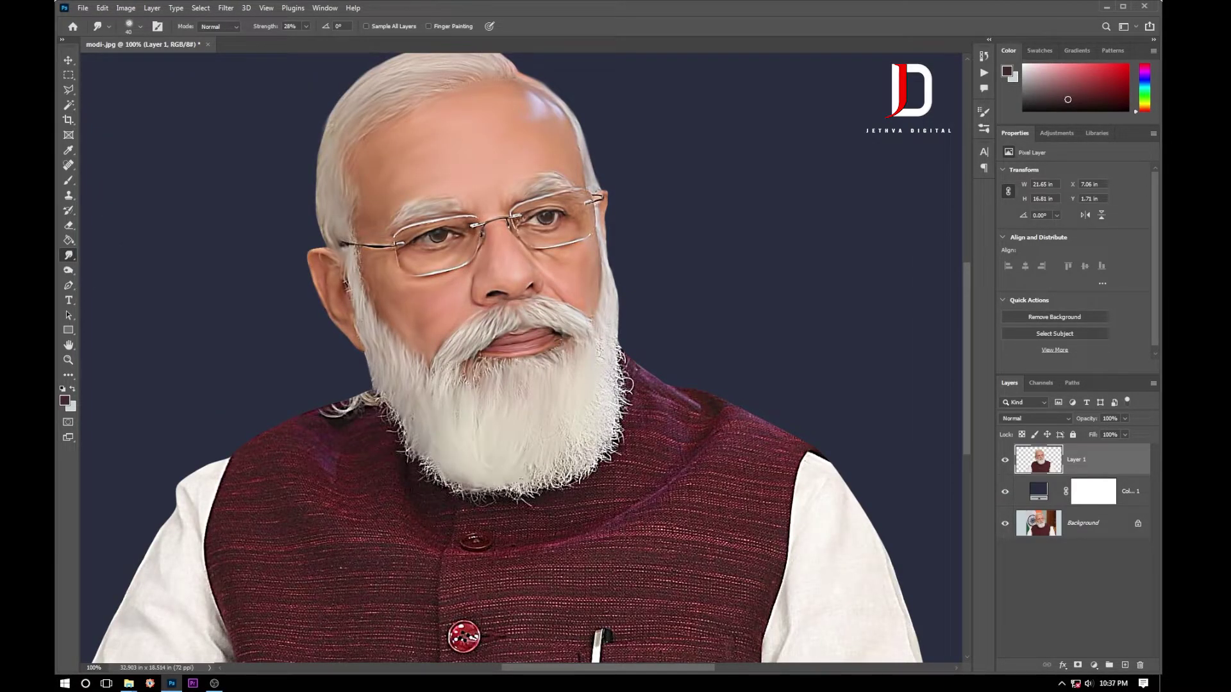
key(ctrl+plus)
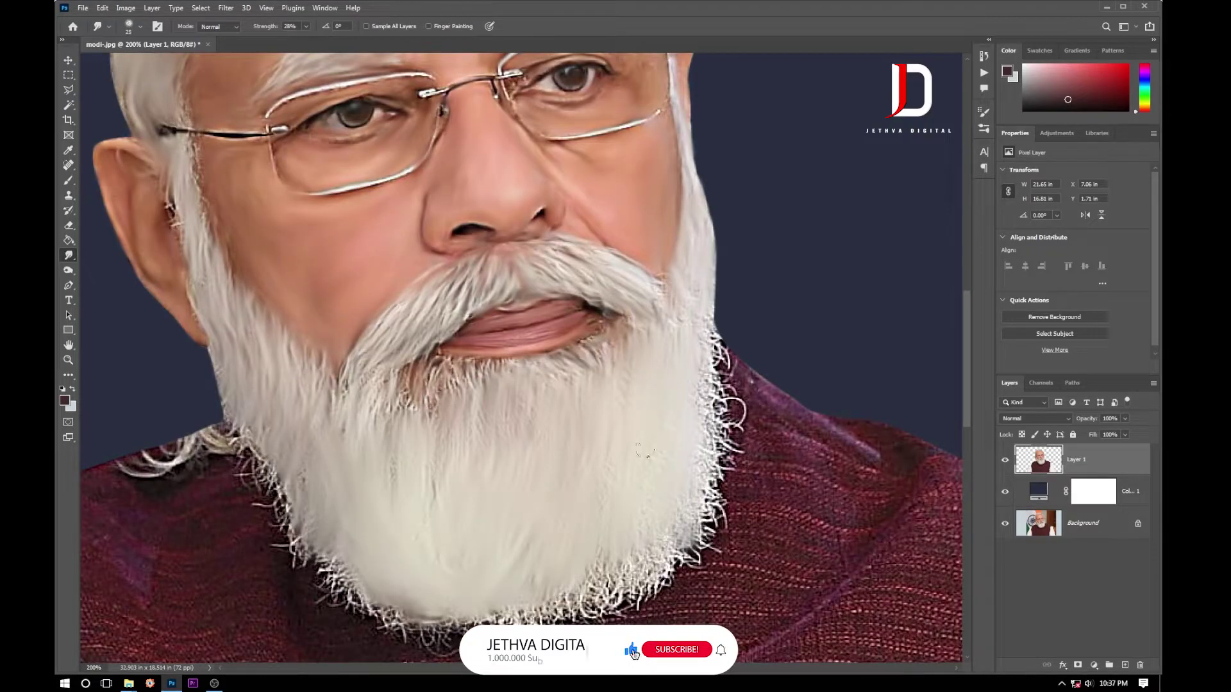
drag(697, 523, 237, 427)
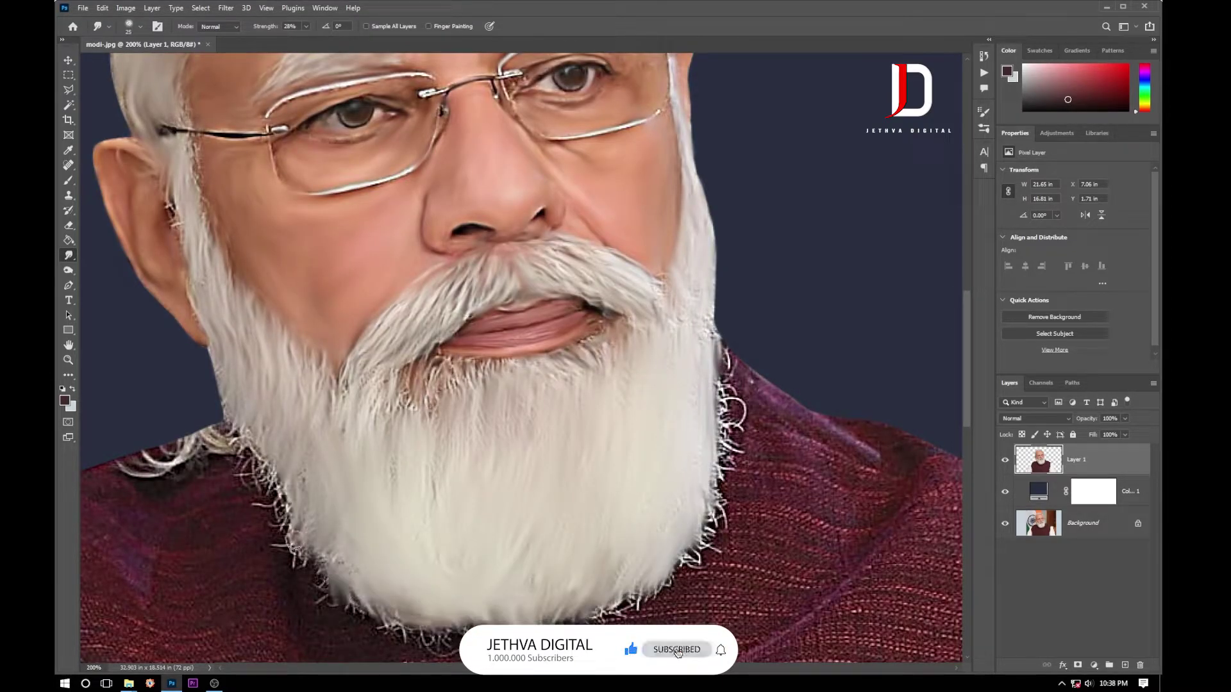
key(bracketleft)
drag(286, 507, 723, 383)
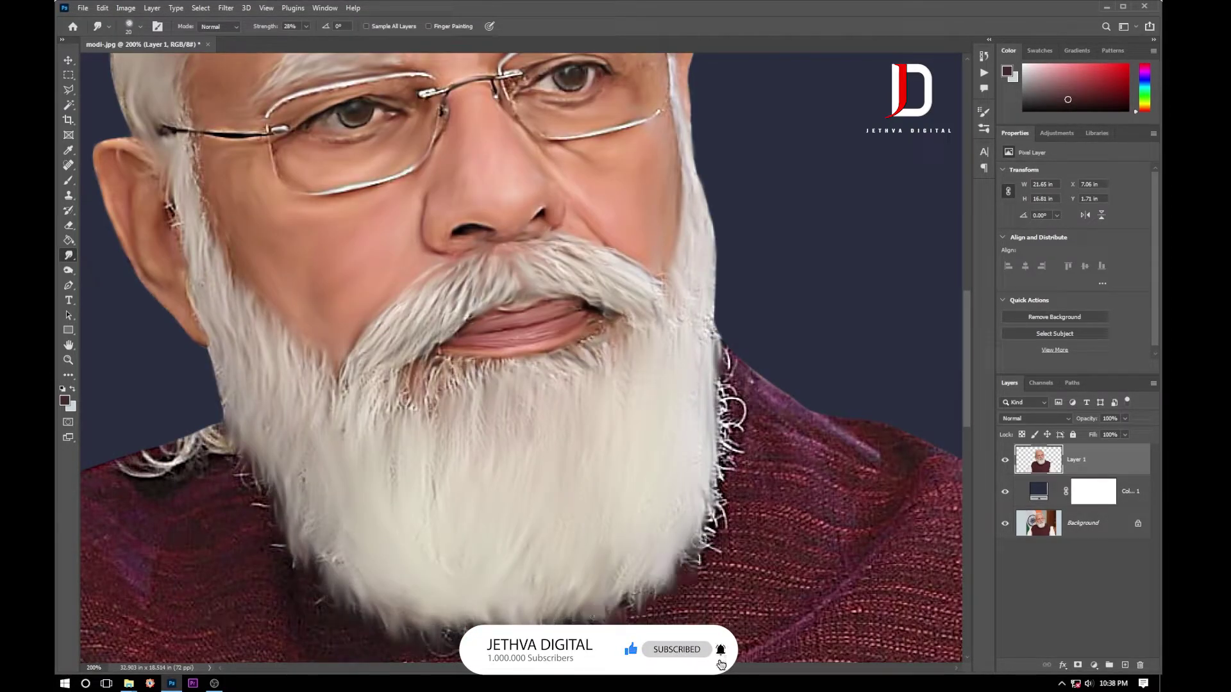
Resize the smudge brush and reframe the view up to the top of the head
key(ctrl+minus)
alt+scroll(575, 434, up, 3)
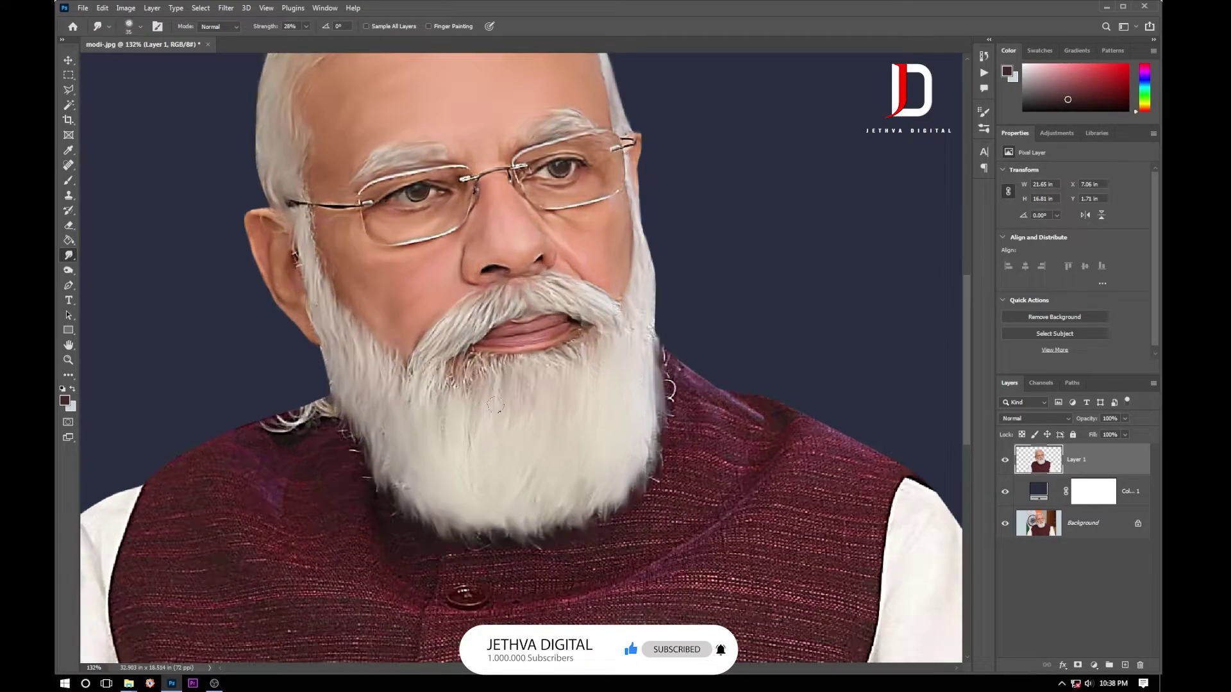
key(bracketleft)
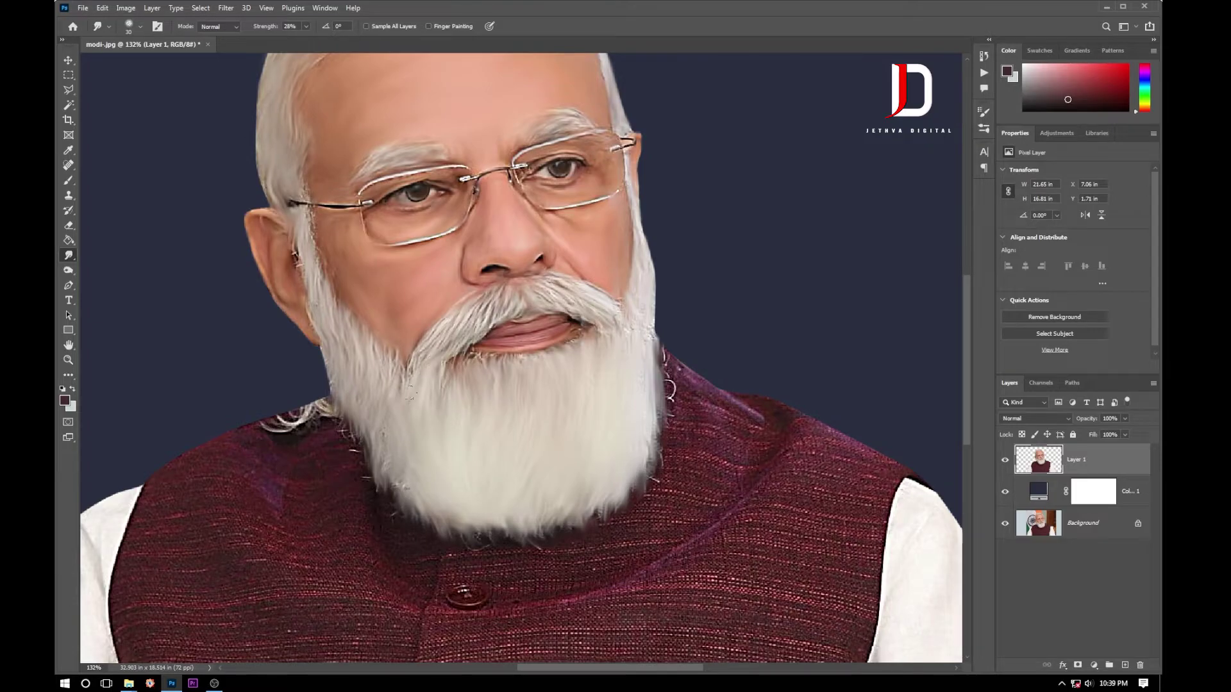
key(bracketleft)
key(ctrl+plus)
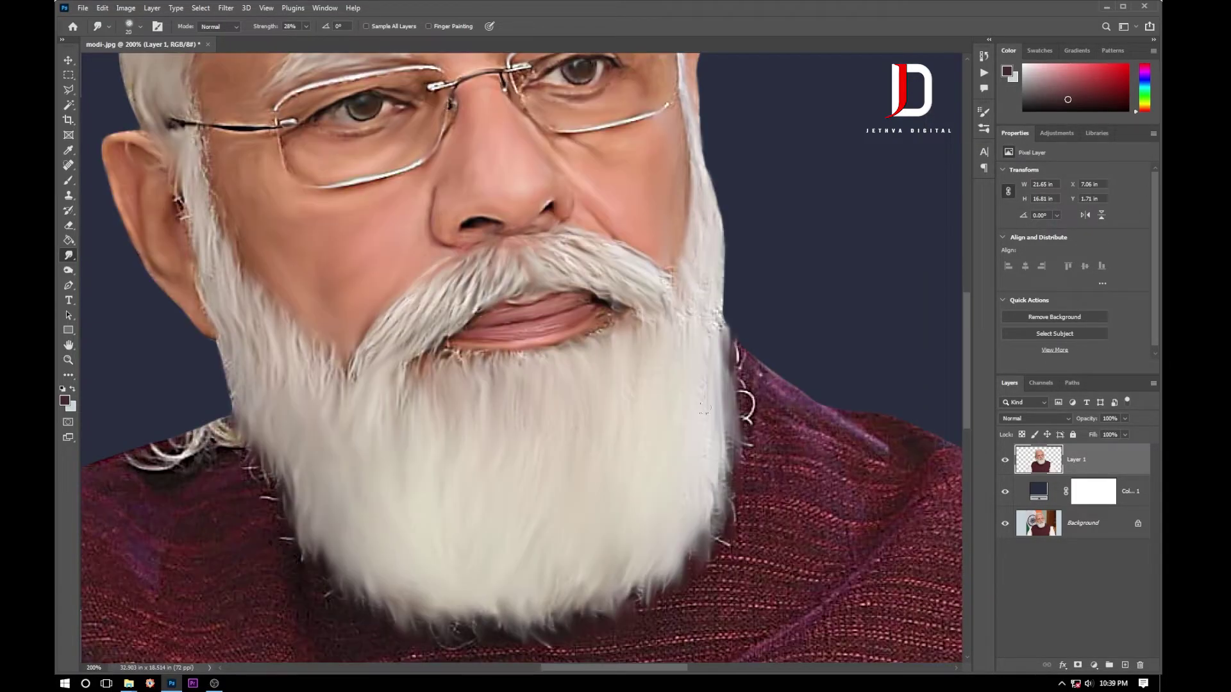
scroll(674, 318, down, 1)
key(bracketleft)
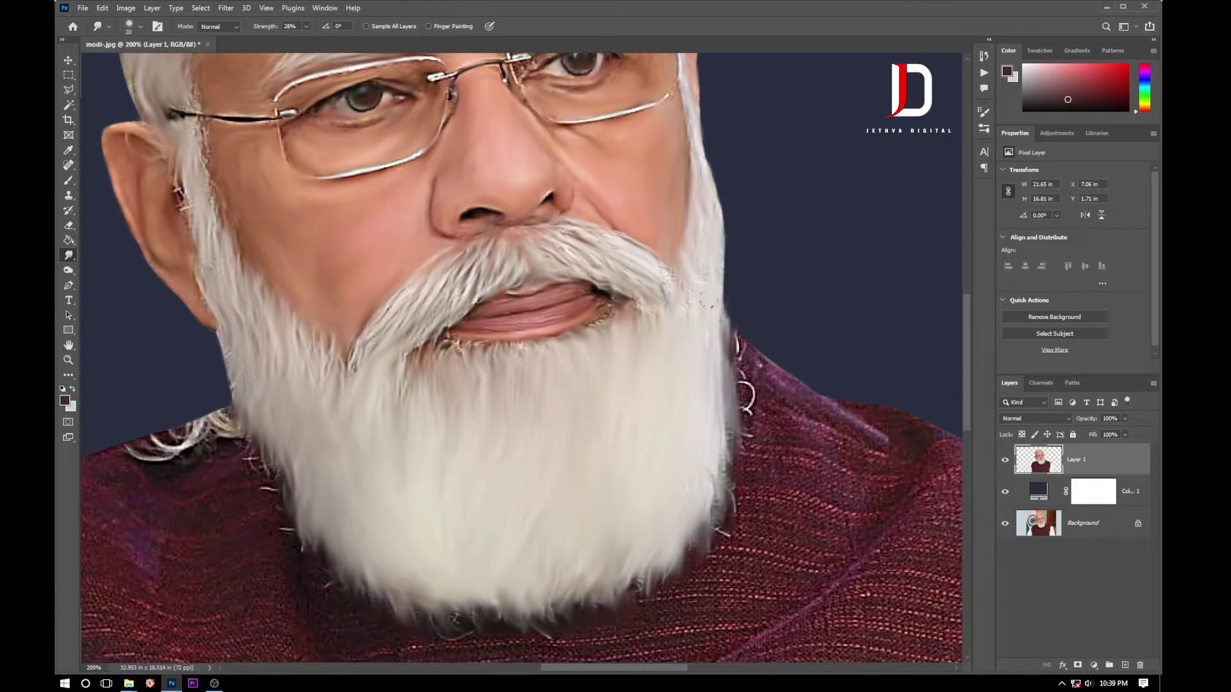
key(bracketright)
key(bracketright)
key(bracketright)
drag(724, 269, 495, 340)
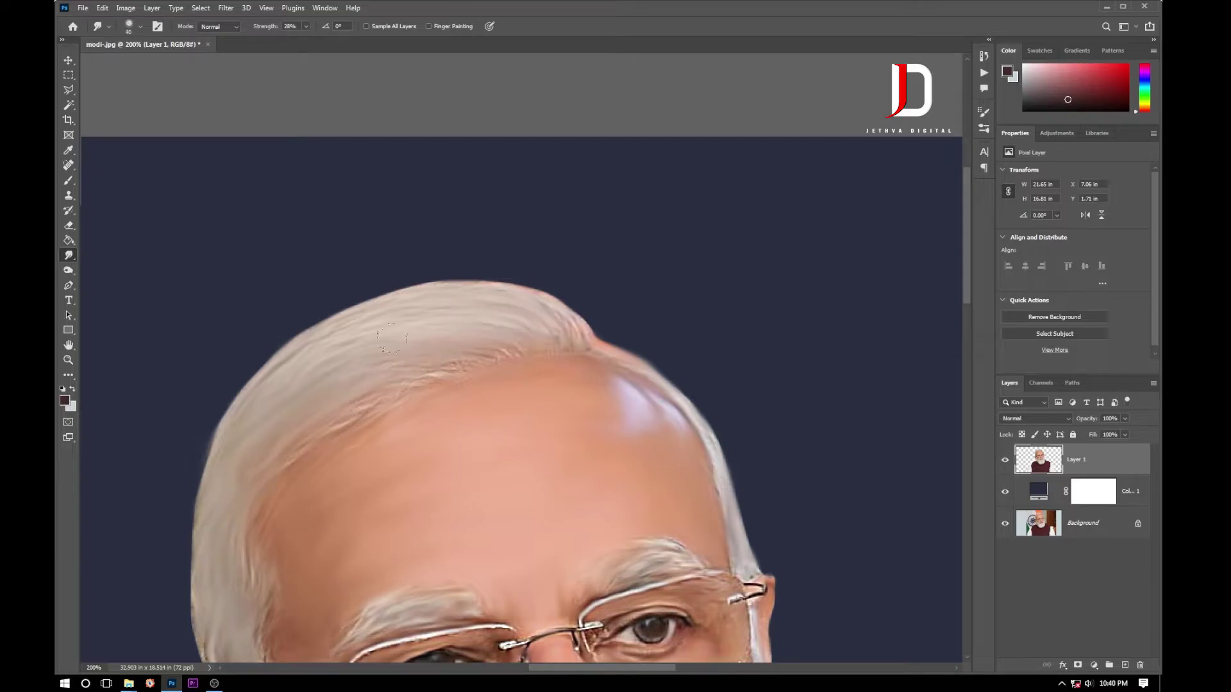
Pick a hair-strand brush from the Brush preset picker
key(ctrl+minus)
key(b)
right_click(497, 316)
scroll(558, 469, down, 5)
scroll(558, 470, down, 5)
click(567, 466)
scroll(516, 441, up, 5)
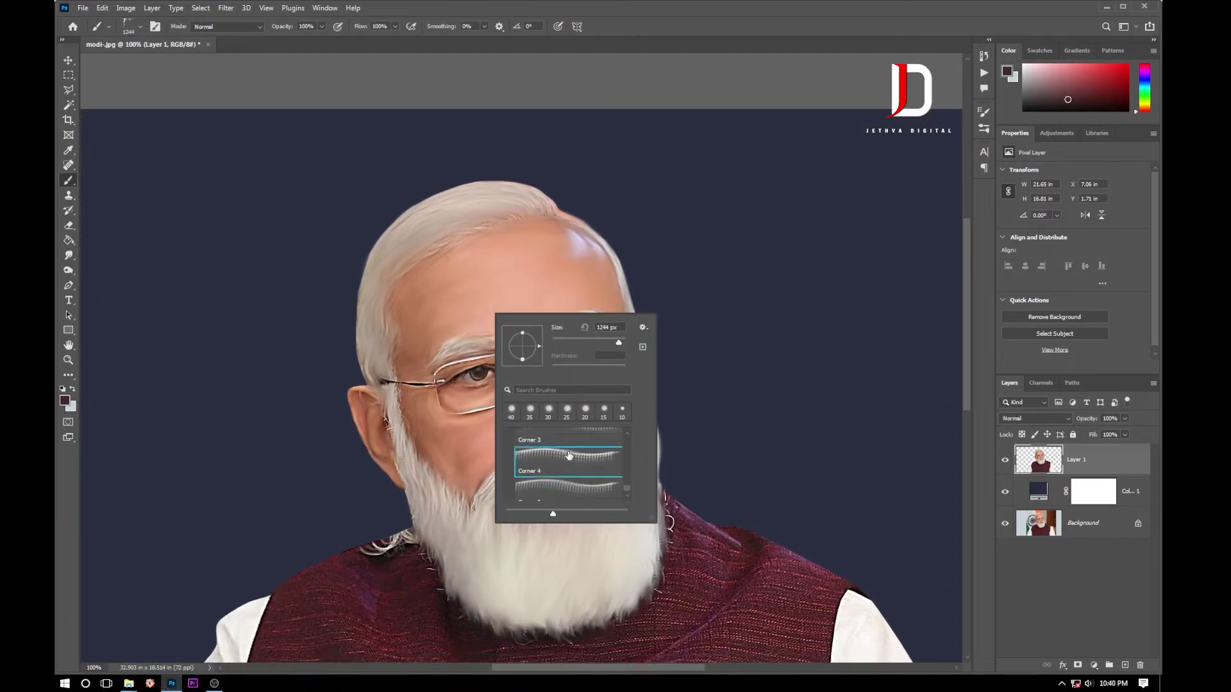
double_click(516, 441)
Paint light pink hair along the forehead hairline
drag(516, 441, 588, 661)
alt+click(617, 255)
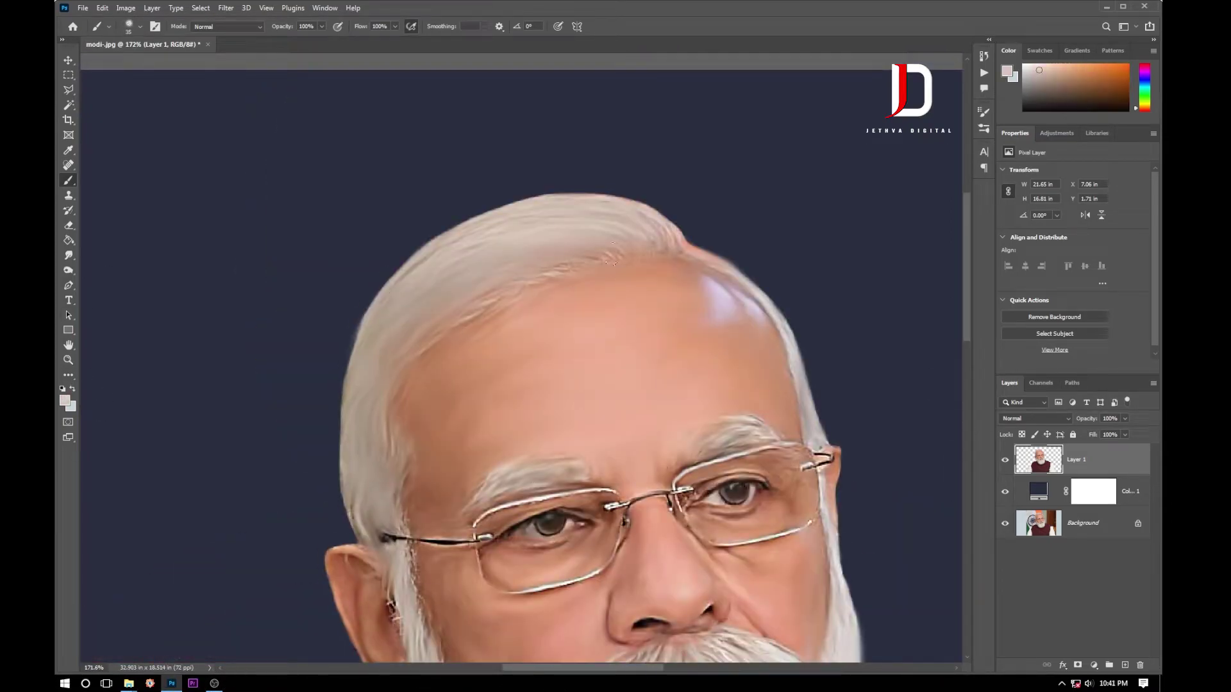
scroll(551, 308, down, 1)
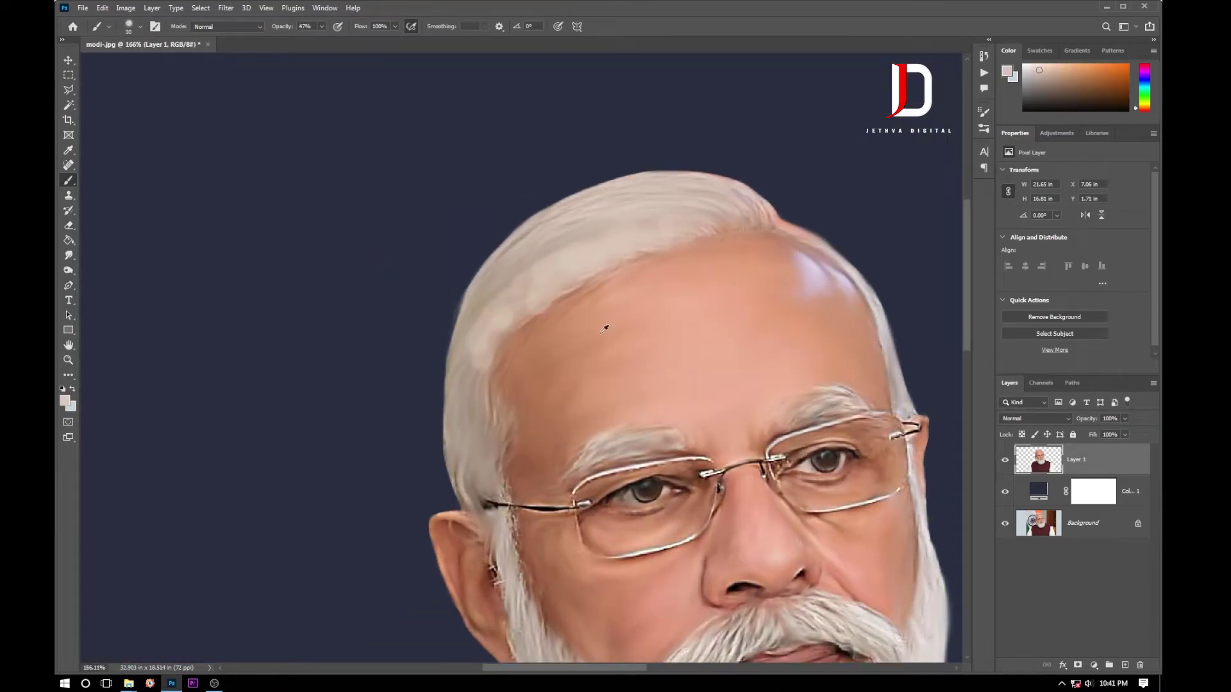
scroll(558, 321, down, 1)
scroll(591, 349, down, 1)
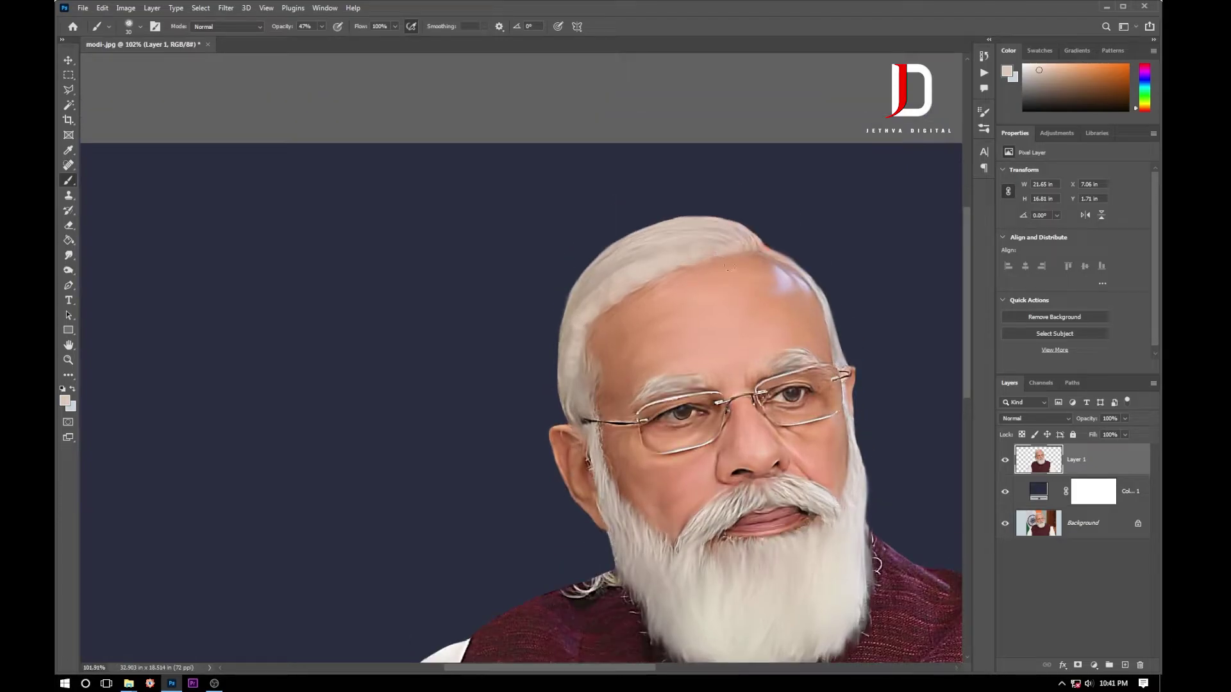
drag(681, 266, 587, 349)
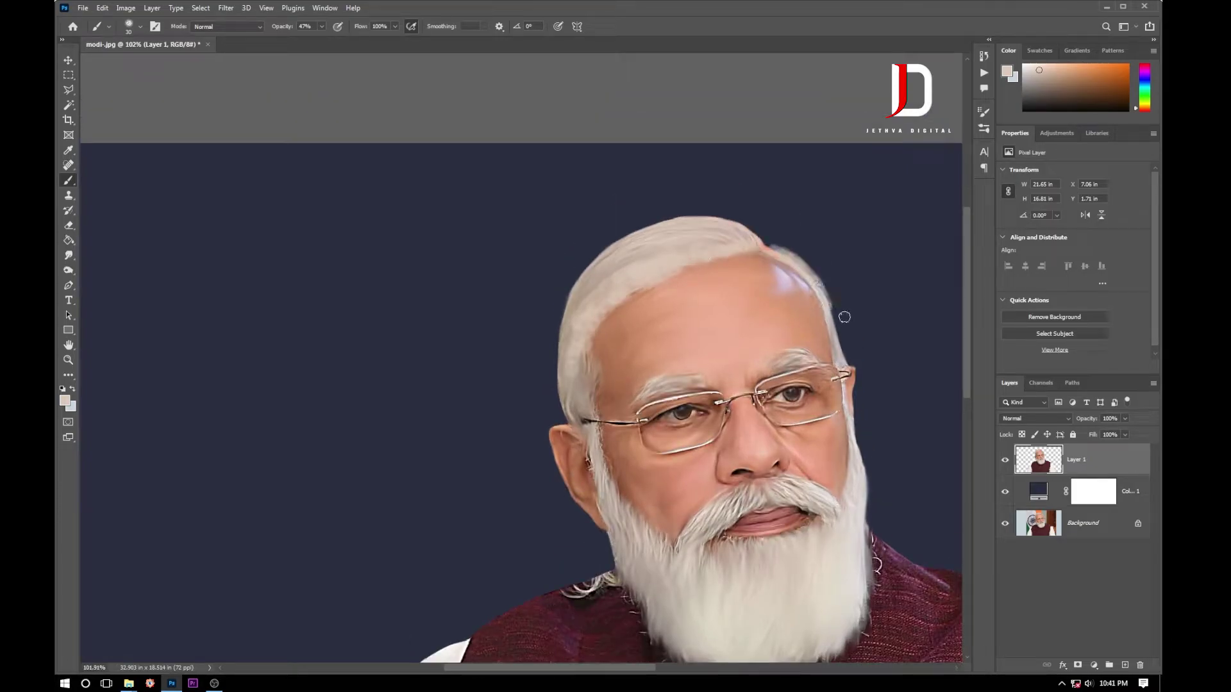
scroll(833, 317, up, 2)
Return to smudging after starting and cancelling a lasso selection beside the hair
key(r)
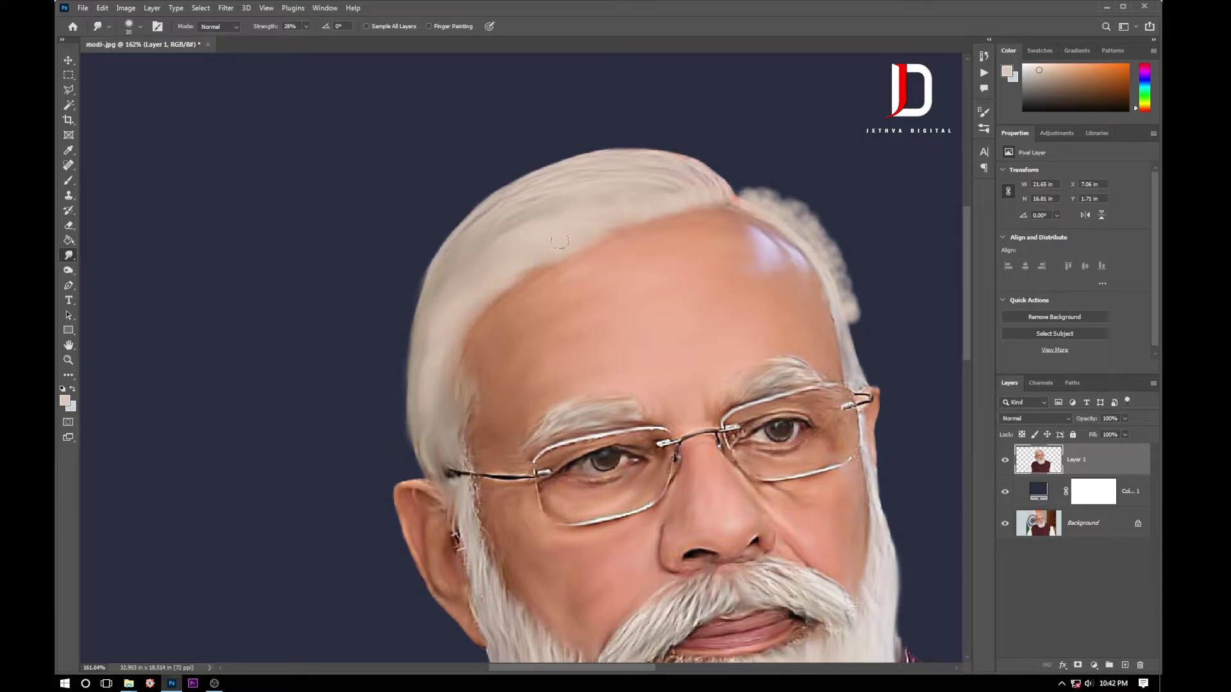
scroll(635, 283, up, 2)
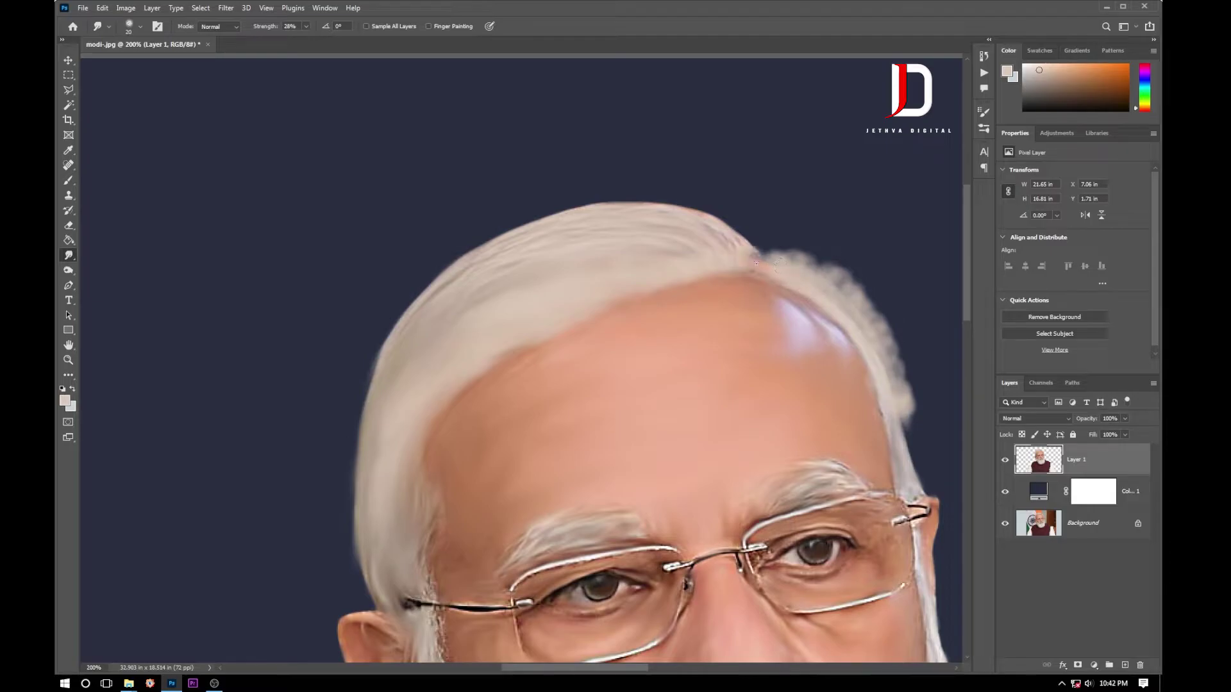
key(l)
click(913, 442)
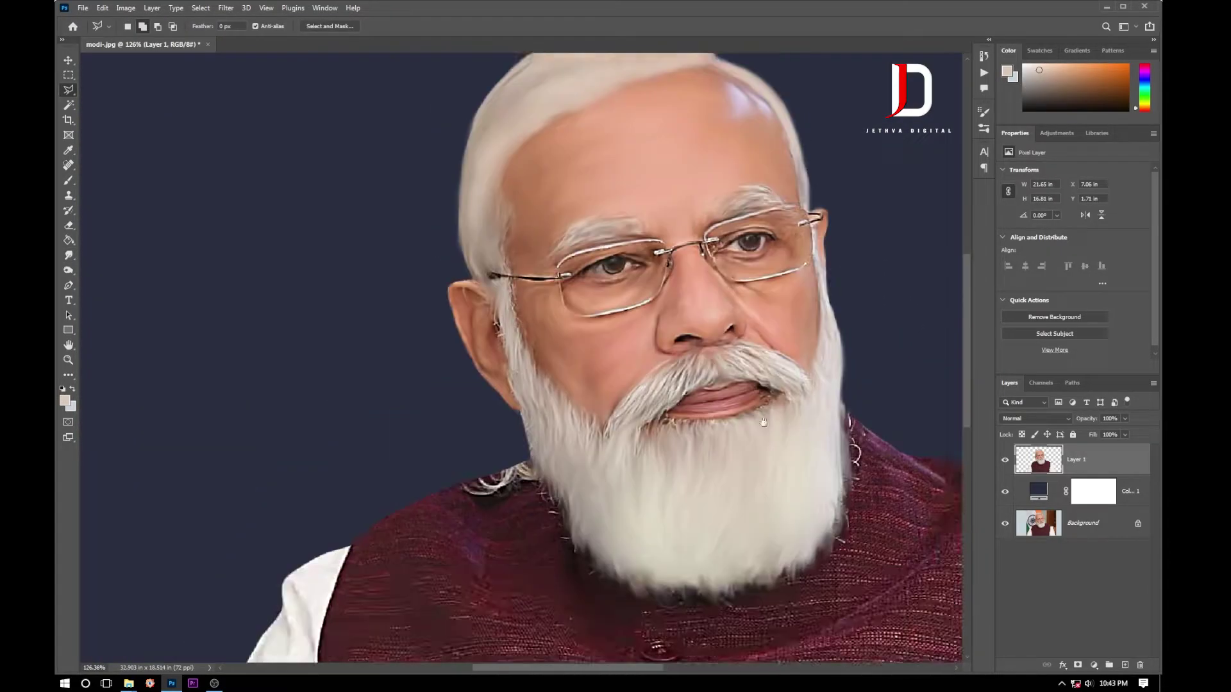
right_click(68, 255)
click(96, 276)
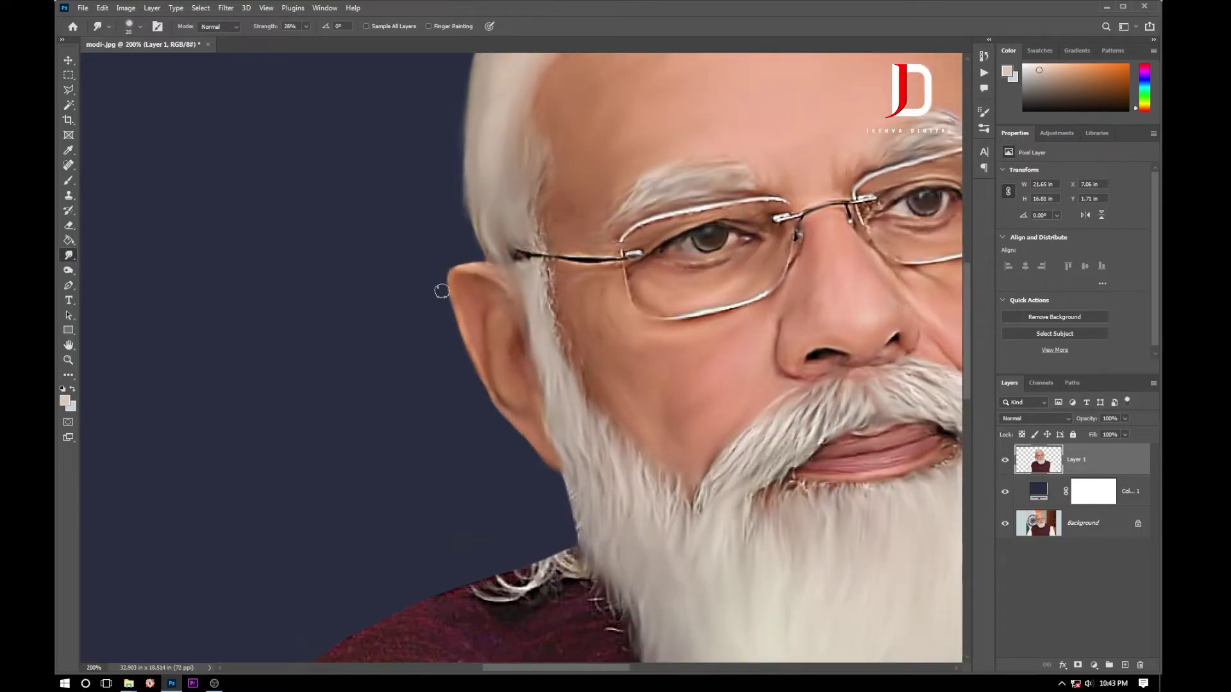
Zoom in on the glasses' side arm and moustache with a smaller smudge brush
key(ctrl+plus)
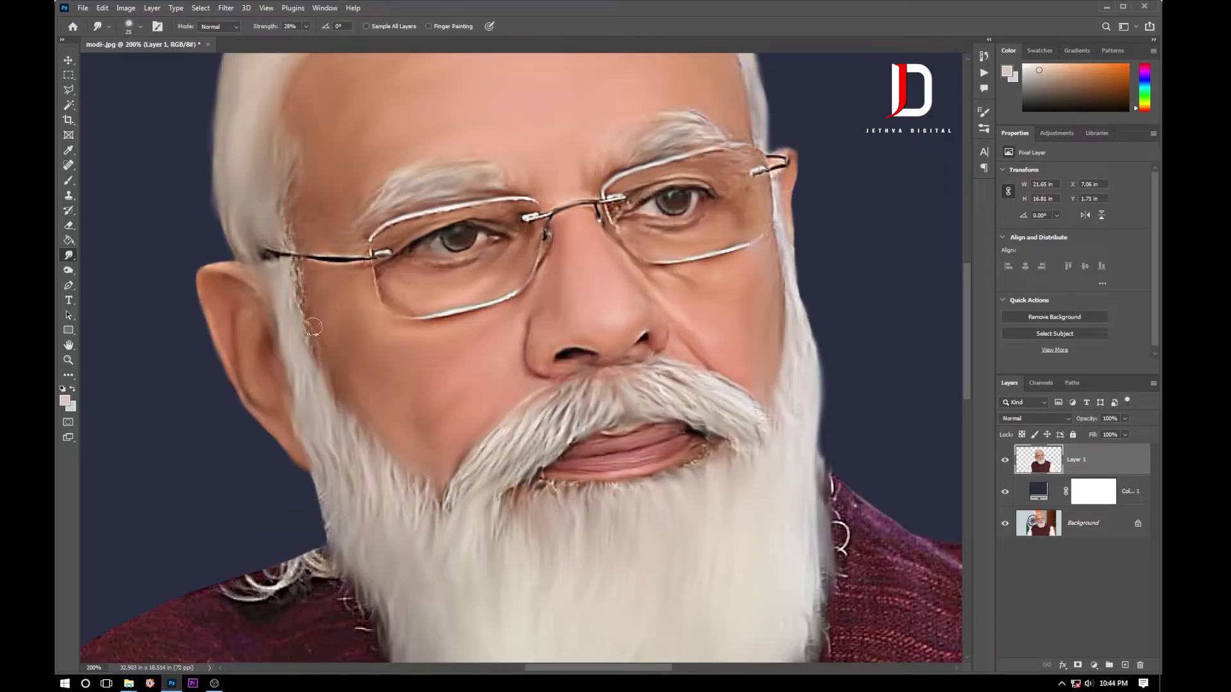
key(ctrl+plus)
key(bracketleft)
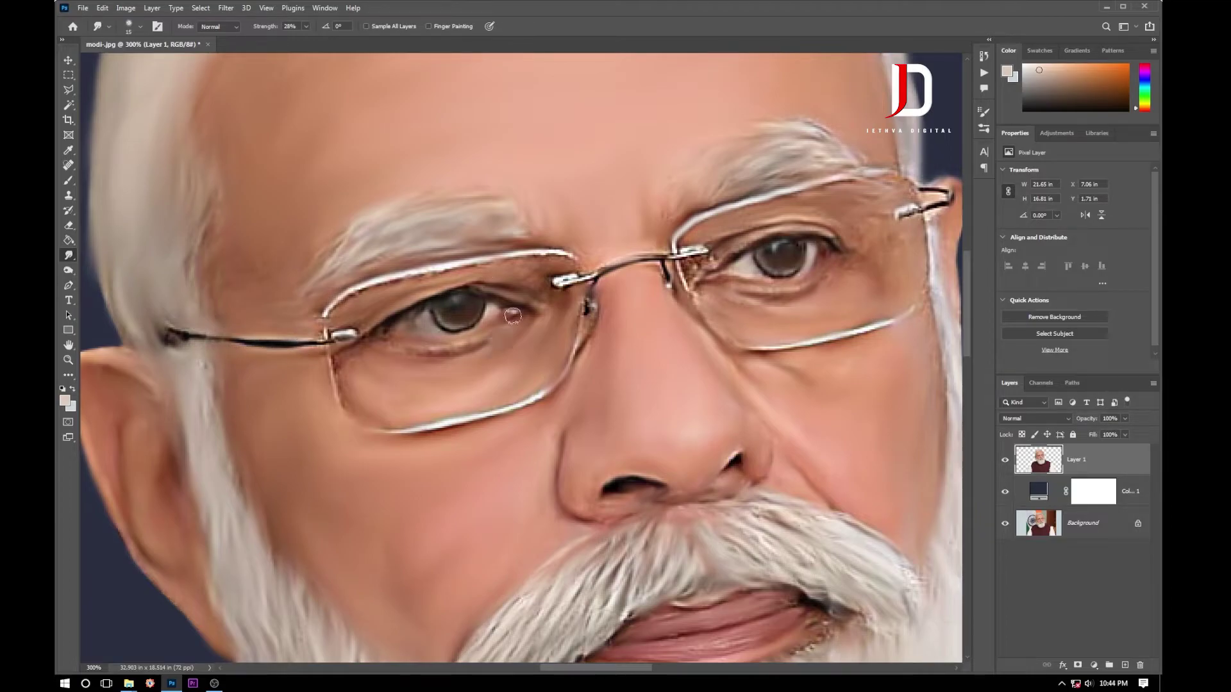
scroll(576, 380, up, 2)
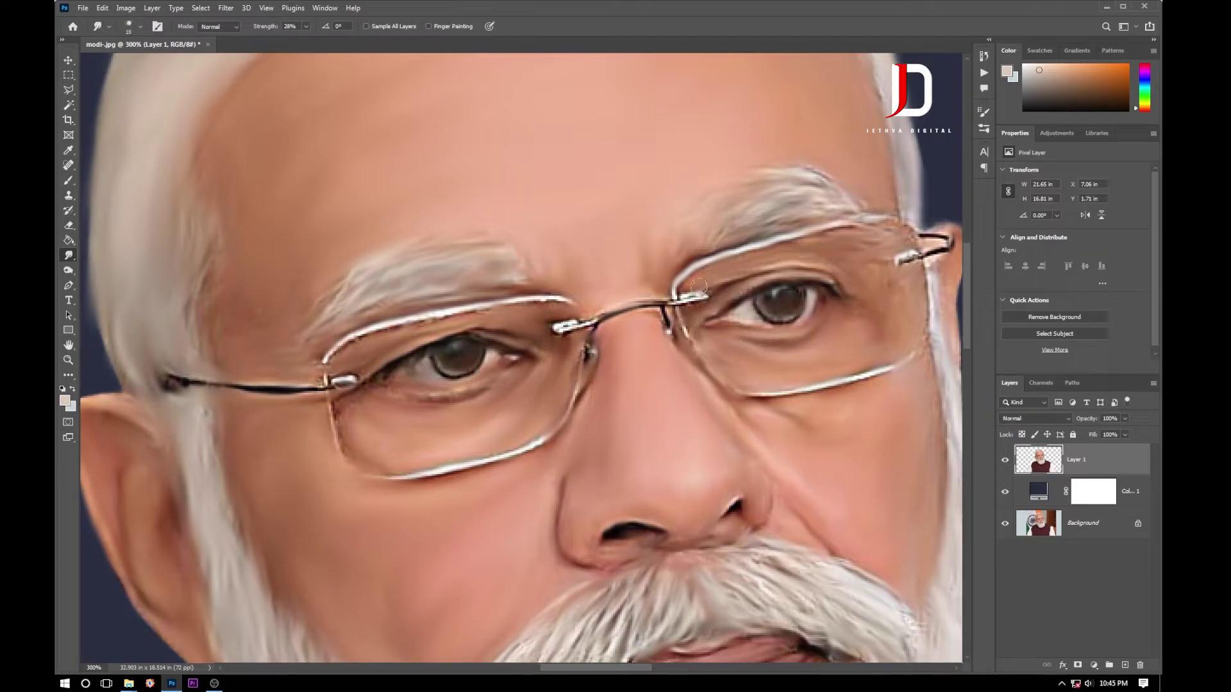
key(ctrl+minus)
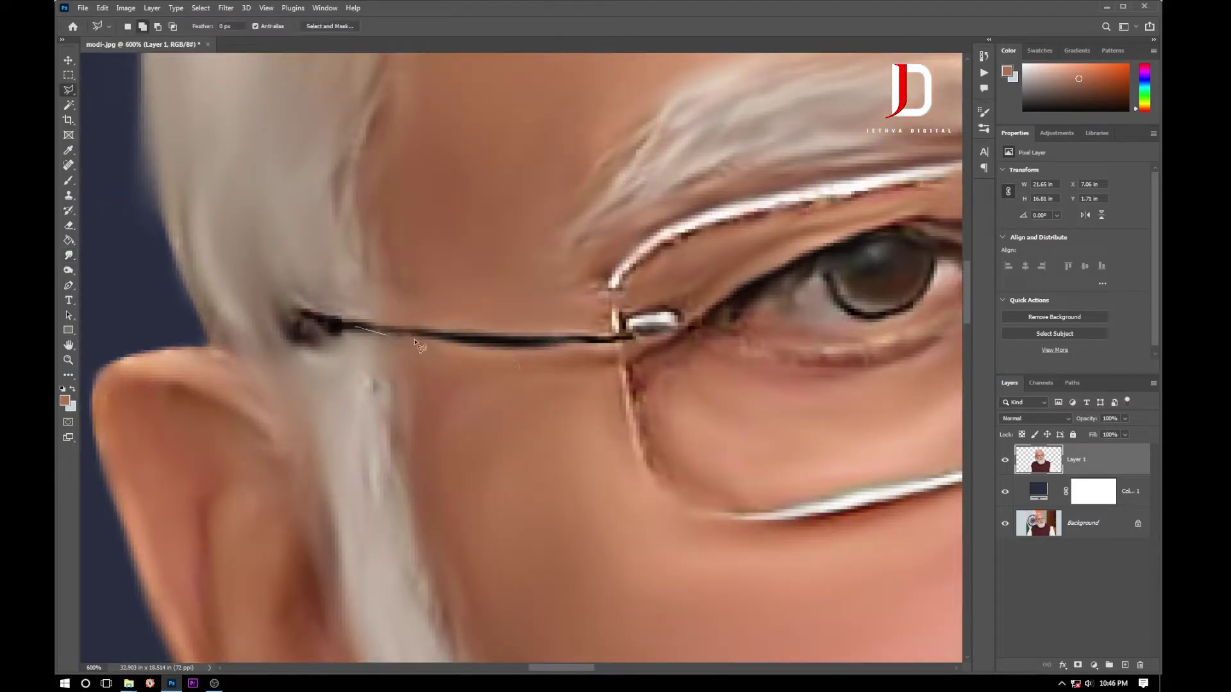
scroll(611, 322, down, 3)
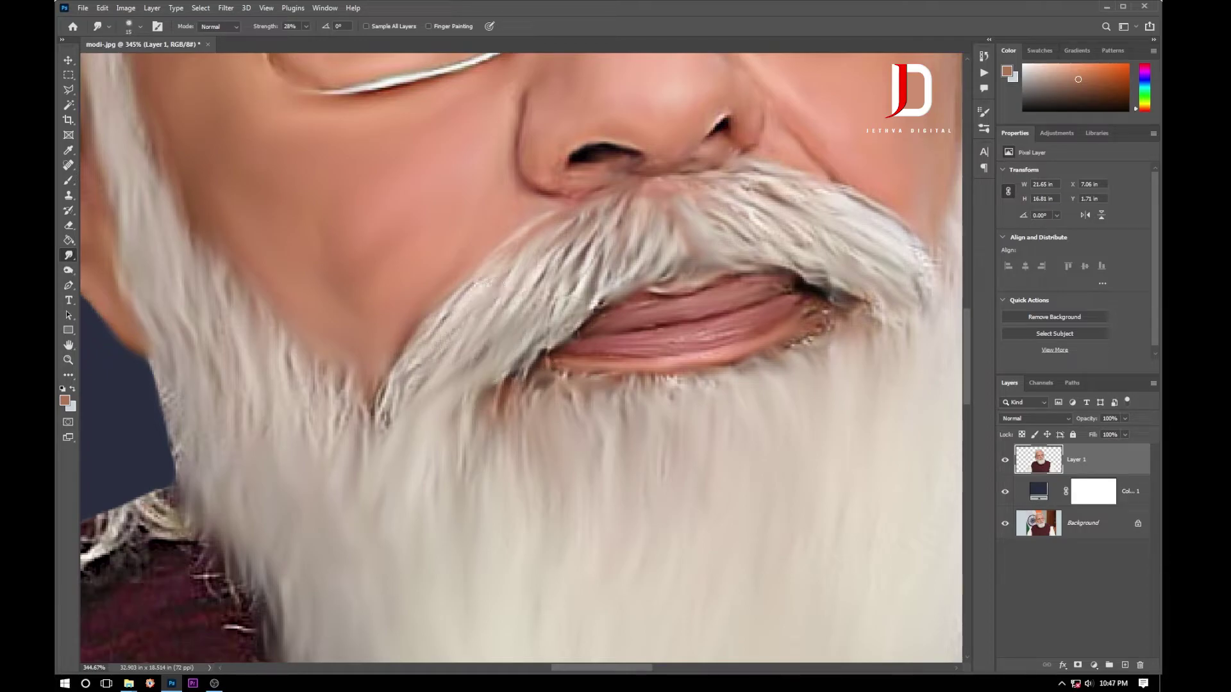
Resize the smudge brush and zoom in closer to blend the moustache and lips
scroll(638, 259, down, 1)
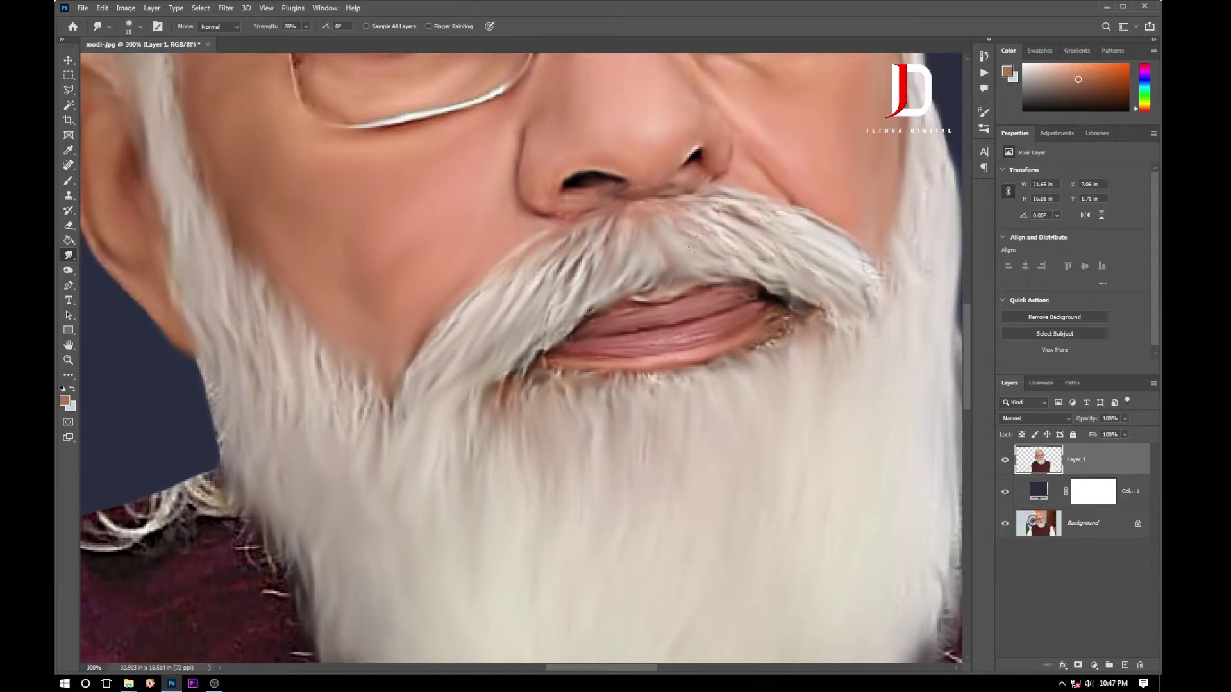
scroll(565, 244, down, 1)
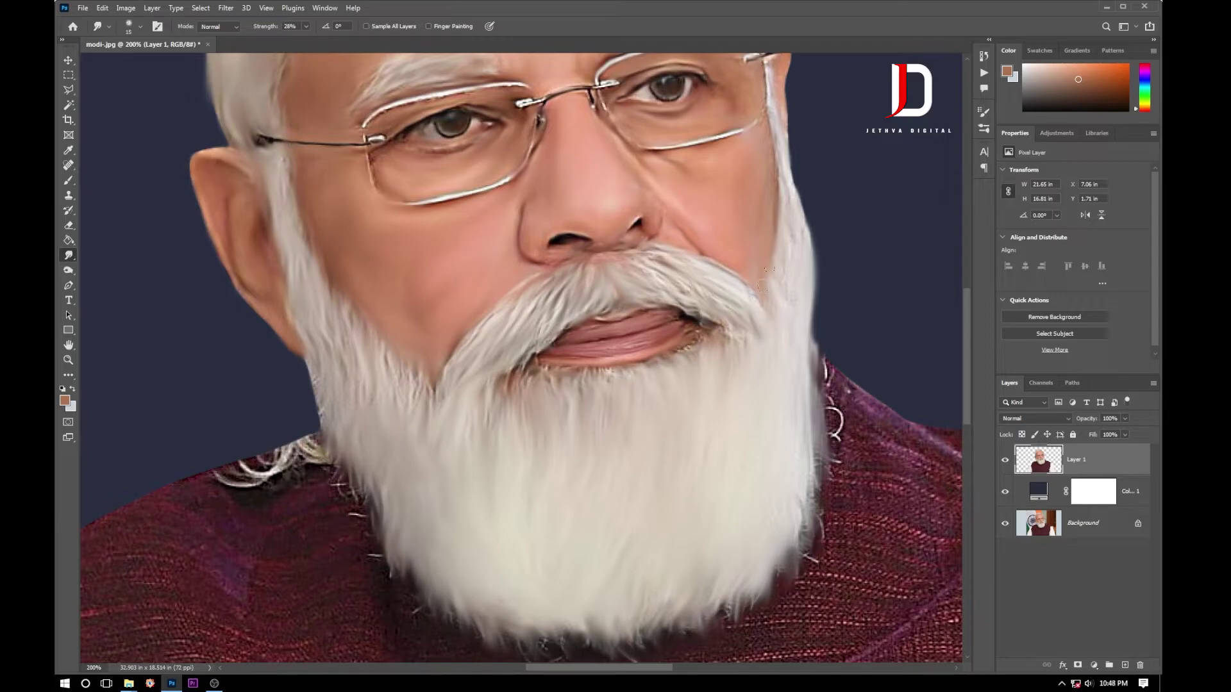
scroll(767, 269, up, 3)
key(bracketright)
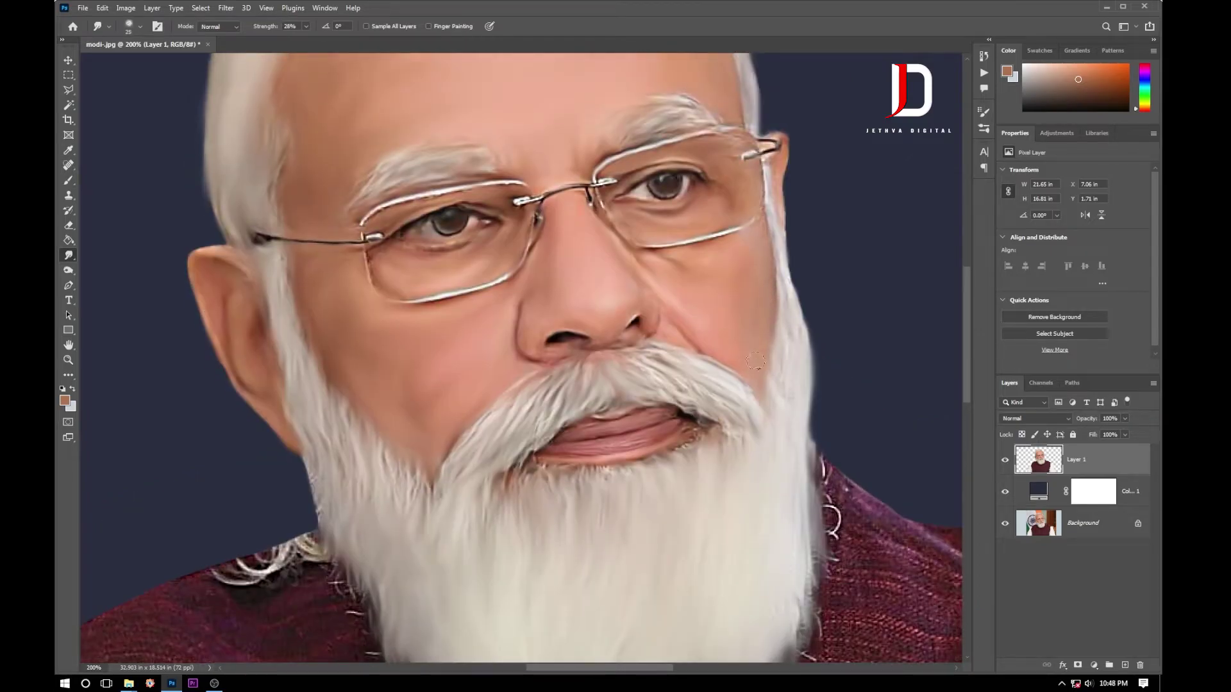
key(ctrl+plus)
key(bracketleft)
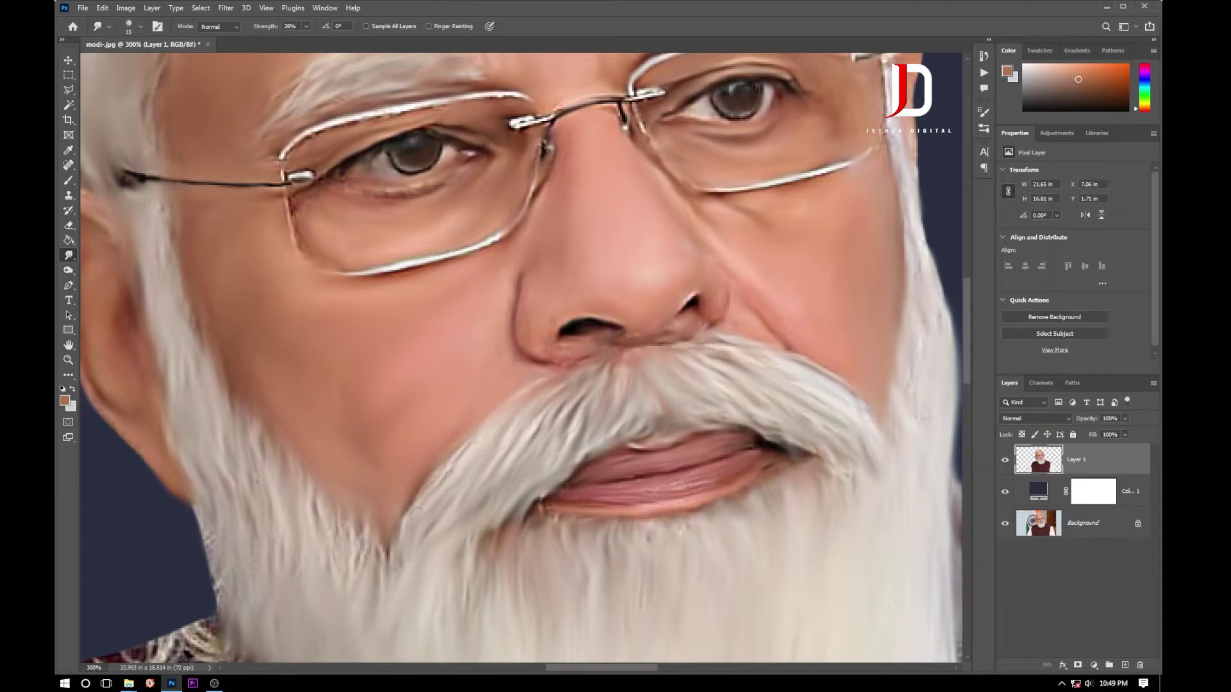
Pan across the forehead, glasses and beard, using a smaller smudge brush for finer strands
scroll(369, 503, down, 5)
scroll(812, 383, up, 3)
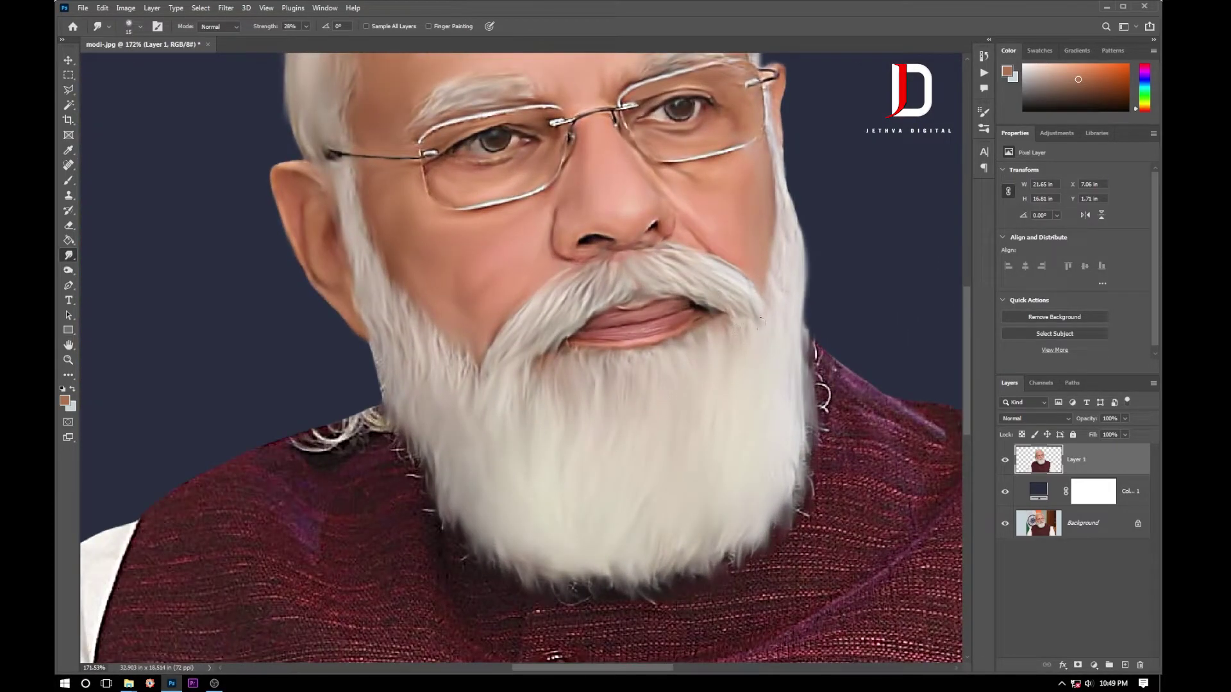
scroll(635, 340, up, 2)
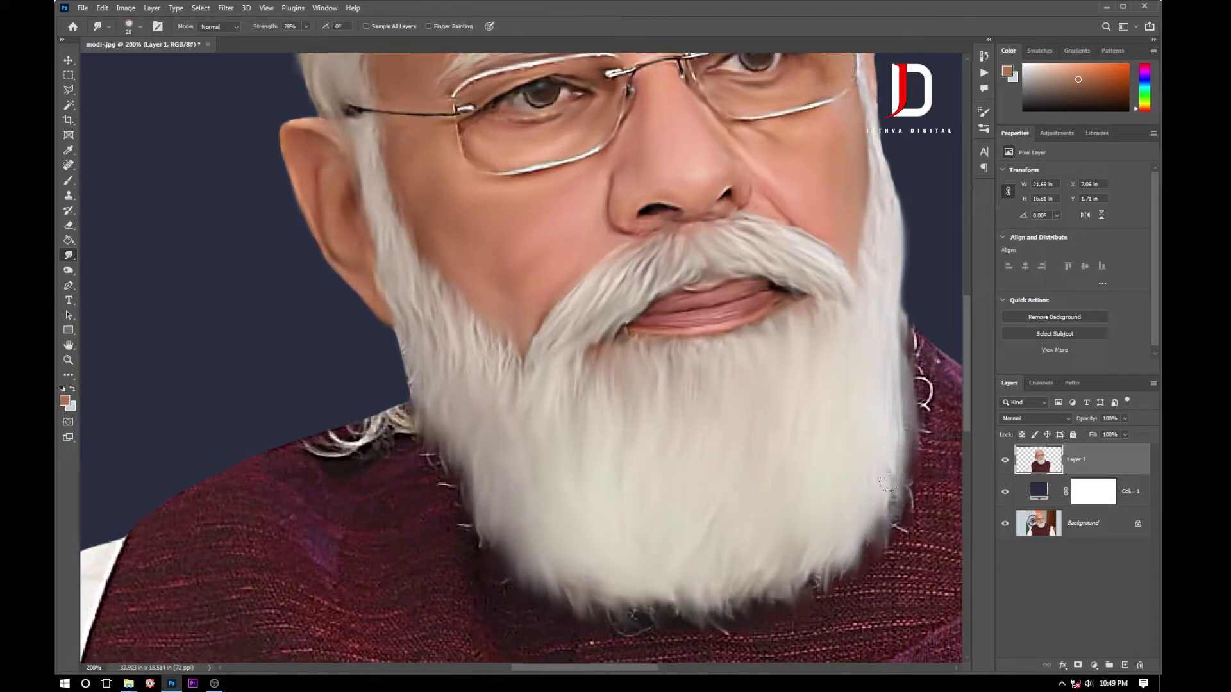
scroll(635, 340, down, 4)
scroll(635, 340, up, 4)
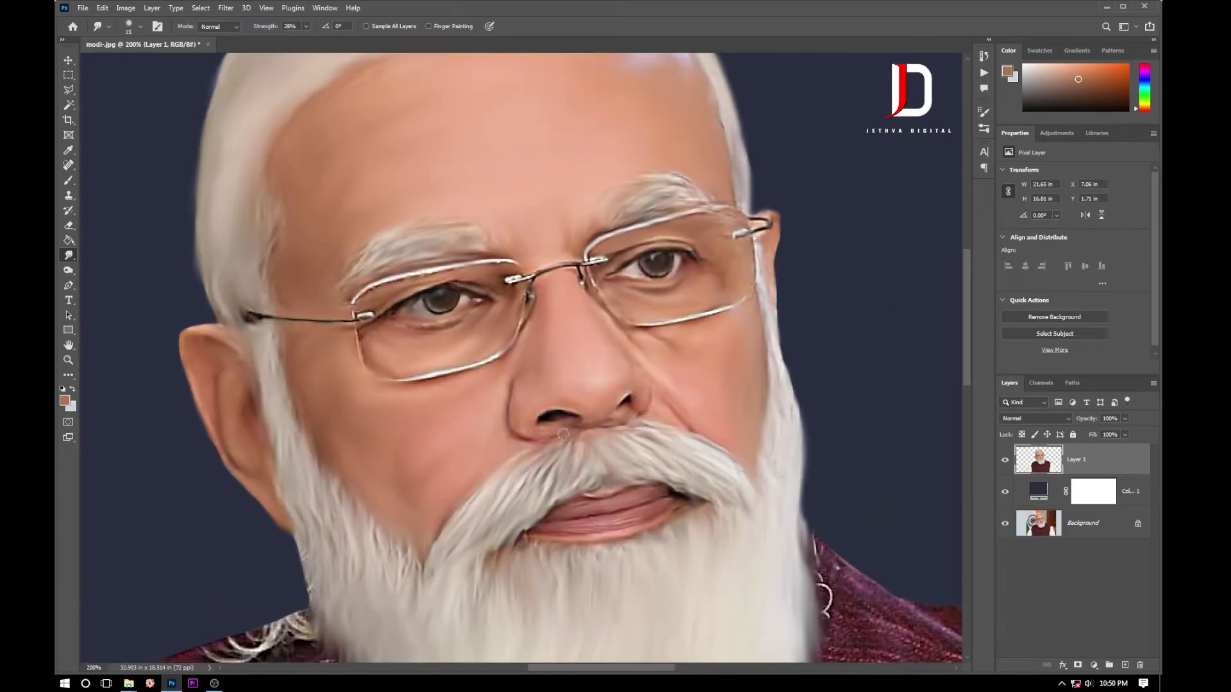
drag(601, 182, 627, 265)
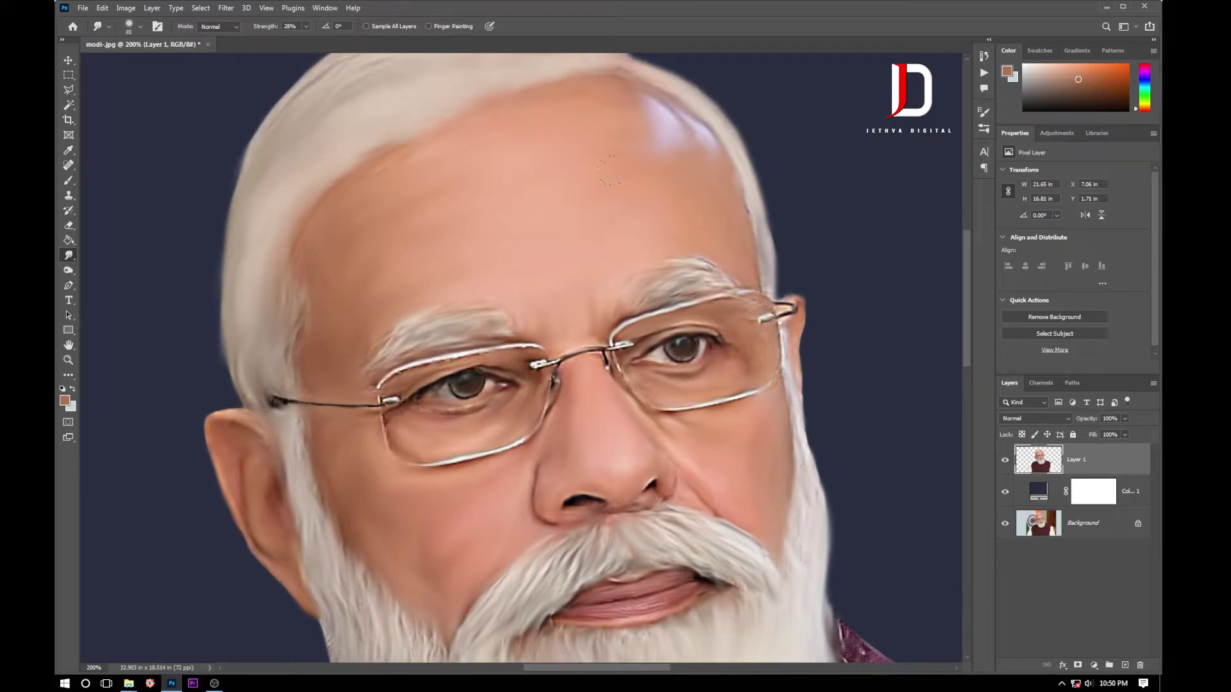
drag(380, 266, 434, 122)
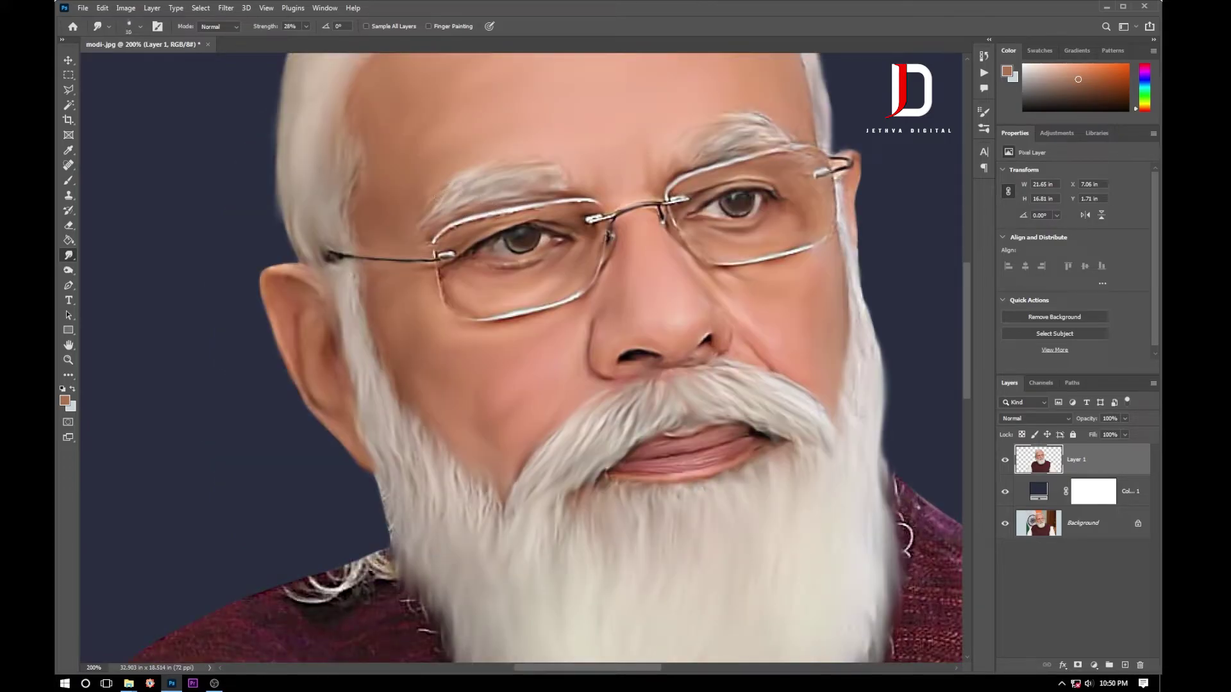
key([)
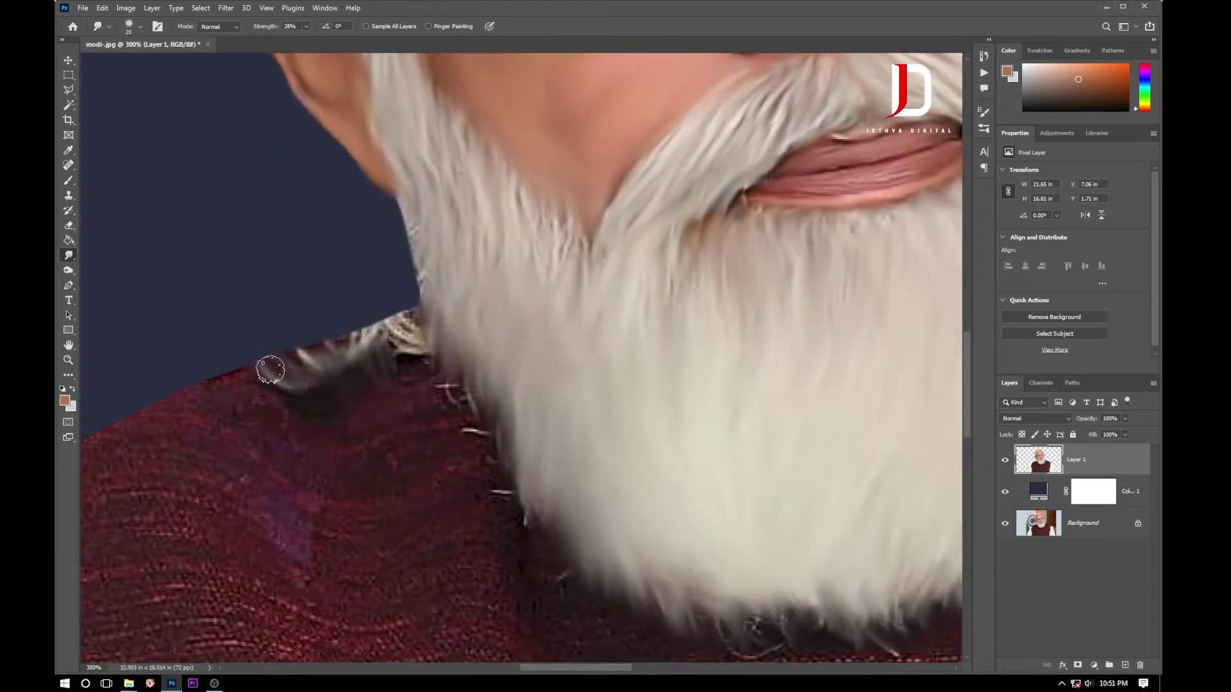
Smudge the dark shoulder strands into the backdrop and smooth the vest shoulder
drag(408, 348, 233, 333)
key(bracketright)
mouse_move(406, 335)
mouse_down()
mouse_move(365, 366)
mouse_move(415, 381)
mouse_up()
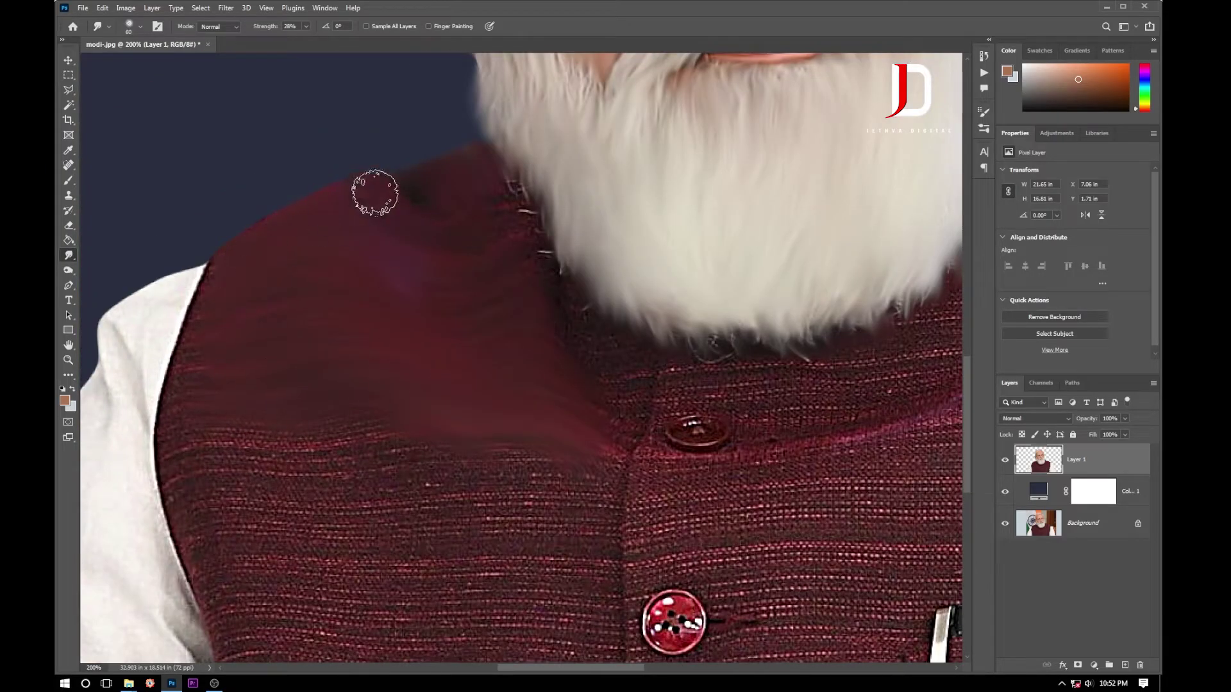
key(ctrl+minus)
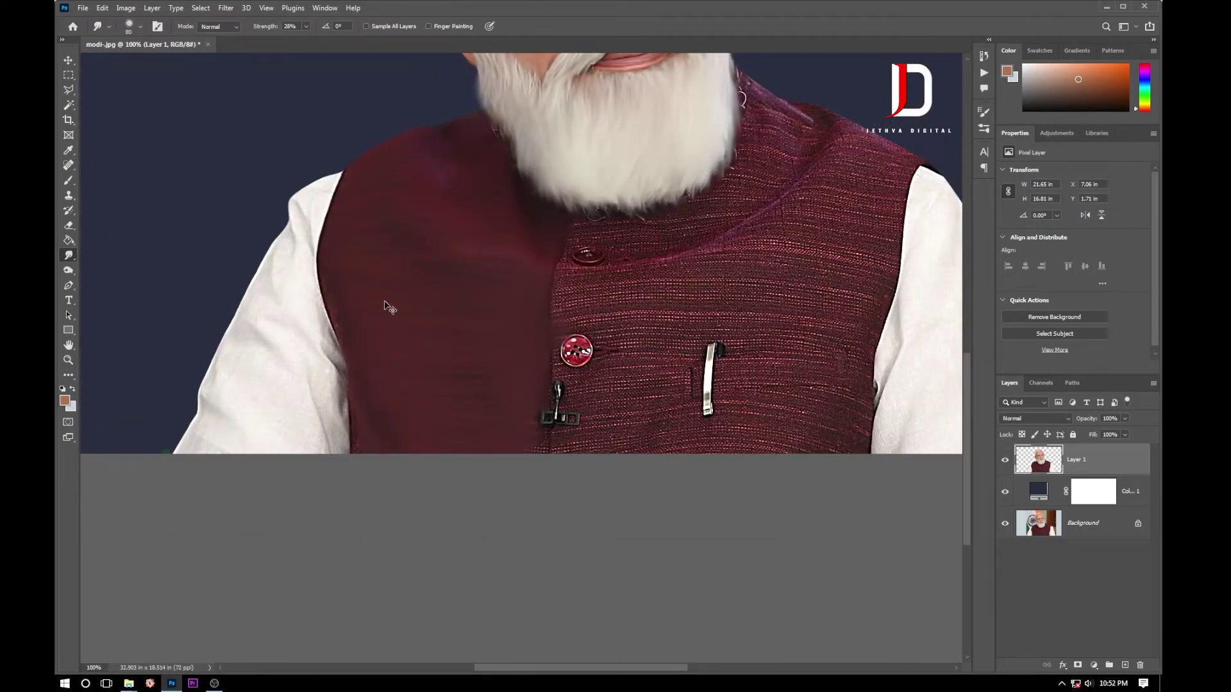
key(ctrl+plus)
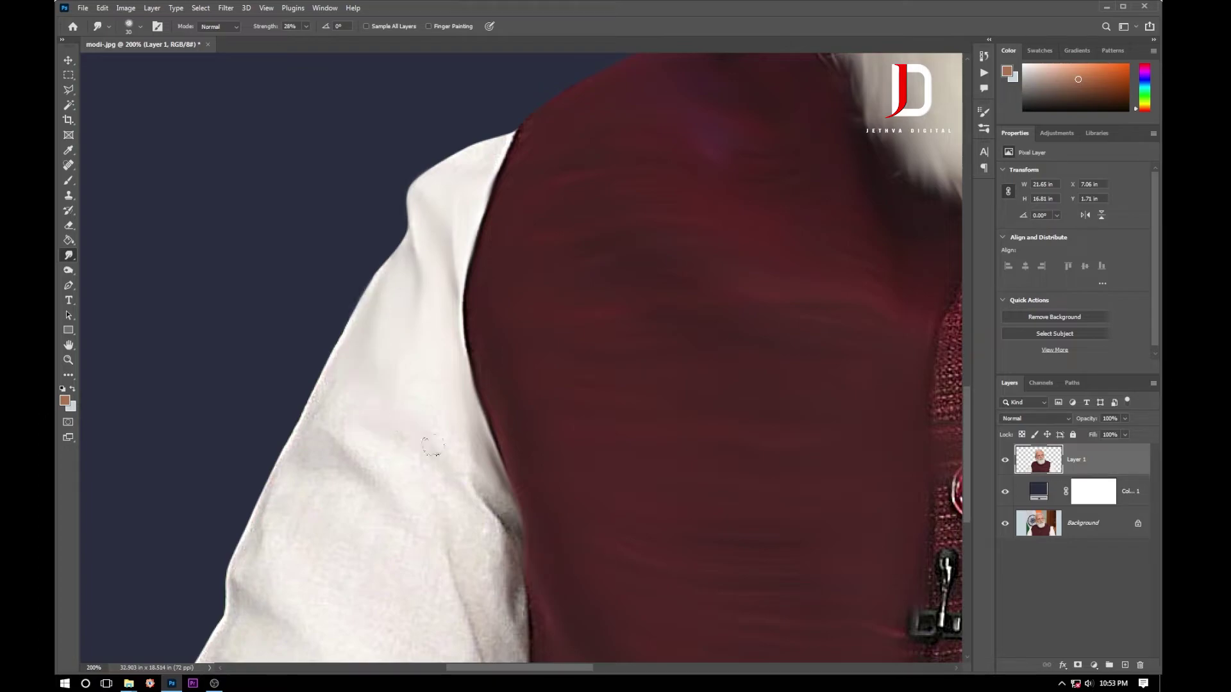
Smooth the left sleeve's outer edge with a smaller smudge brush
key(bracketleft)
key(bracketleft)
key(bracketleft)
drag(306, 403, 297, 477)
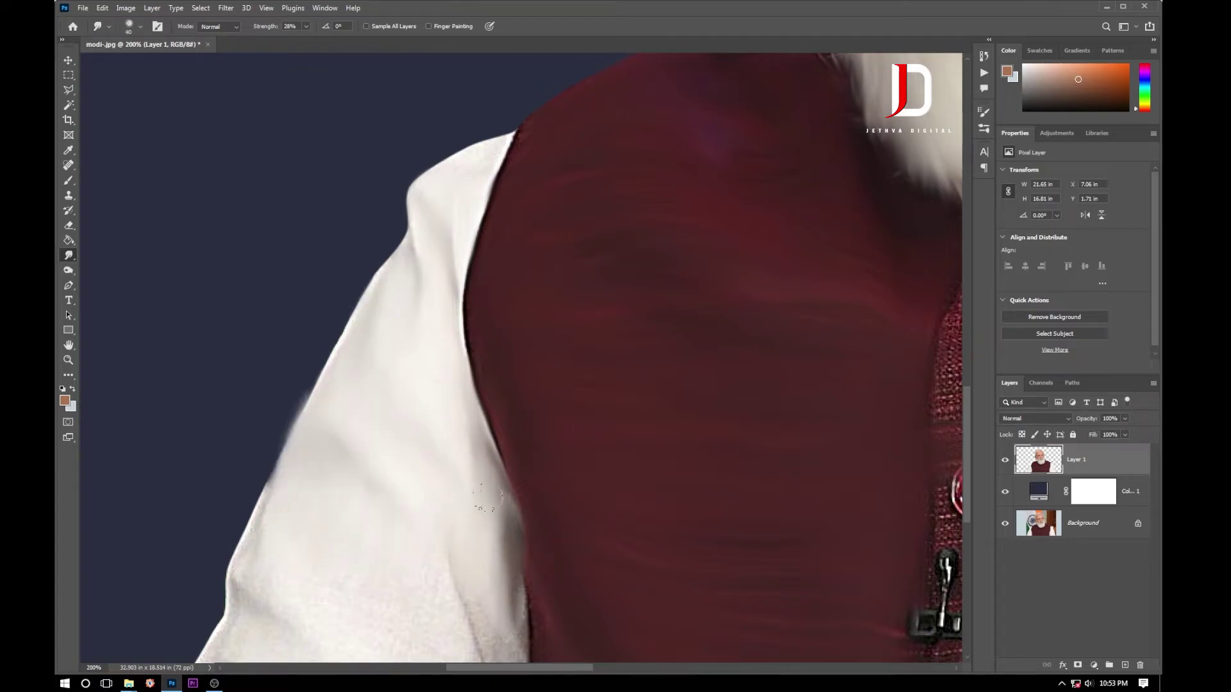
drag(457, 505, 493, 295)
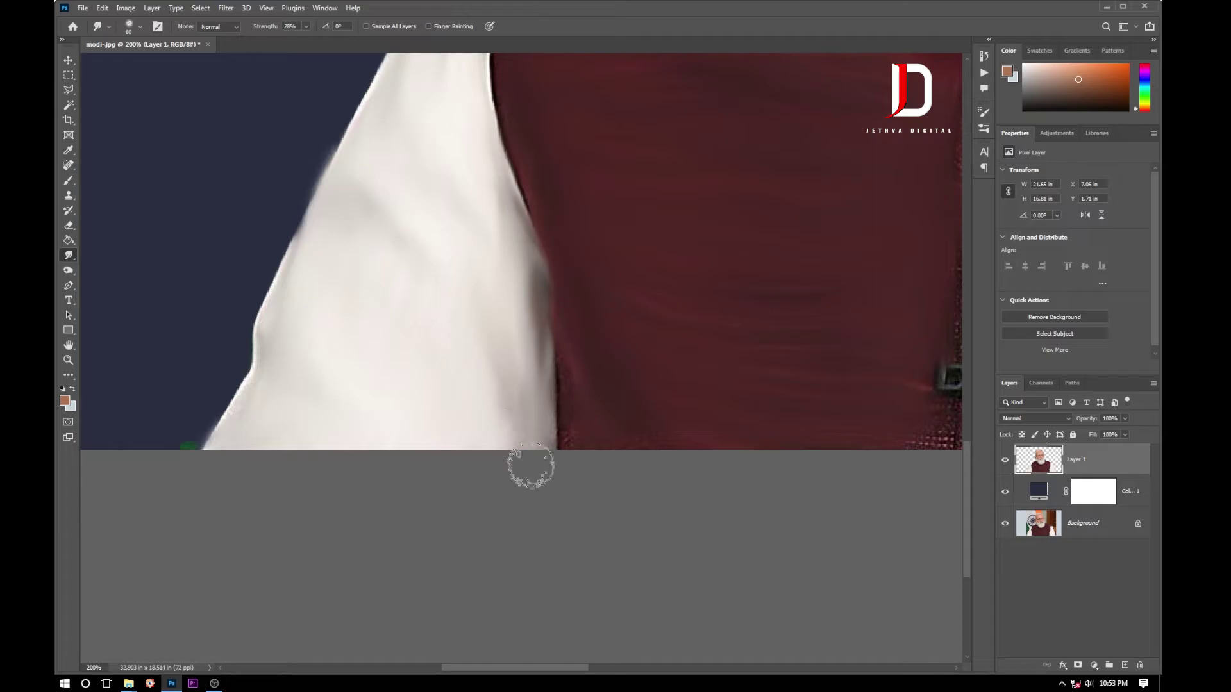
key(ctrl+minus)
Outline the sleeve's lower-left edge with the Polygonal Lasso, then clear the selection
key(l)
scroll(352, 417, up, 3)
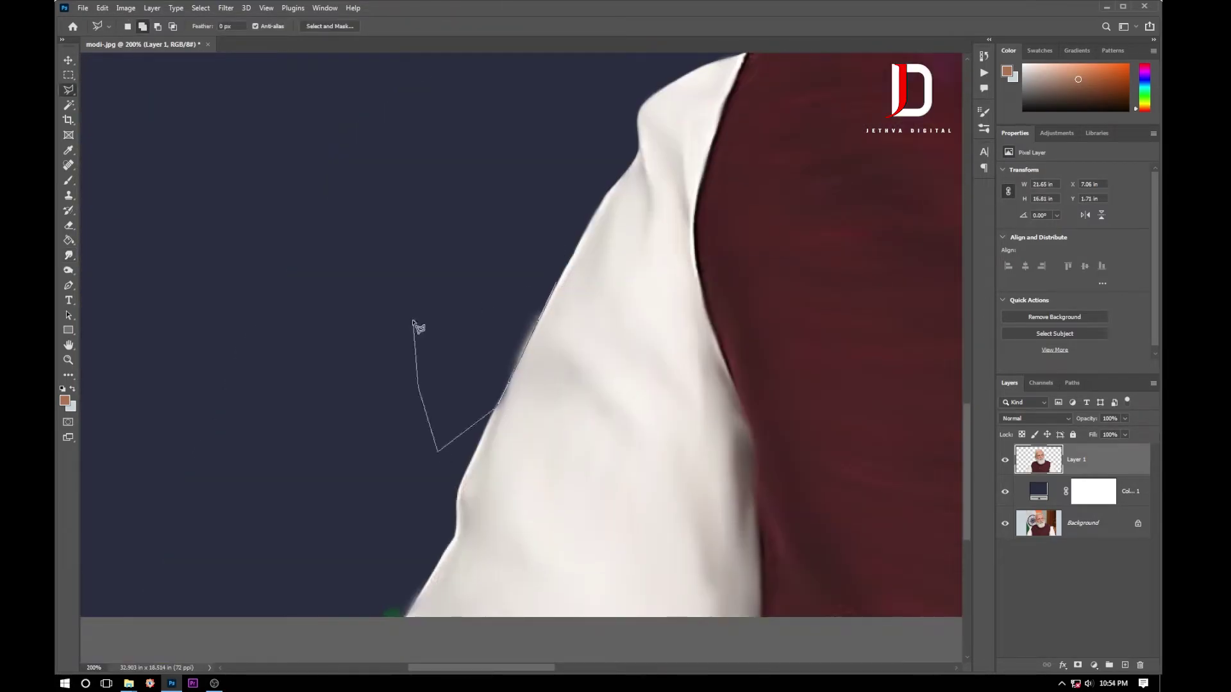
click(418, 597)
click(406, 619)
click(272, 601)
click(276, 522)
key(Escape)
scroll(763, 413, down, 3)
Smudge the vest fabric below the beard into smooth painted cloth
key(r)
scroll(527, 357, up, 4)
mouse_move(527, 357)
mouse_down()
mouse_move(643, 343)
mouse_move(569, 314)
mouse_move(852, 256)
mouse_move(618, 379)
mouse_up()
scroll(714, 308, down, 4)
scroll(761, 280, up, 2)
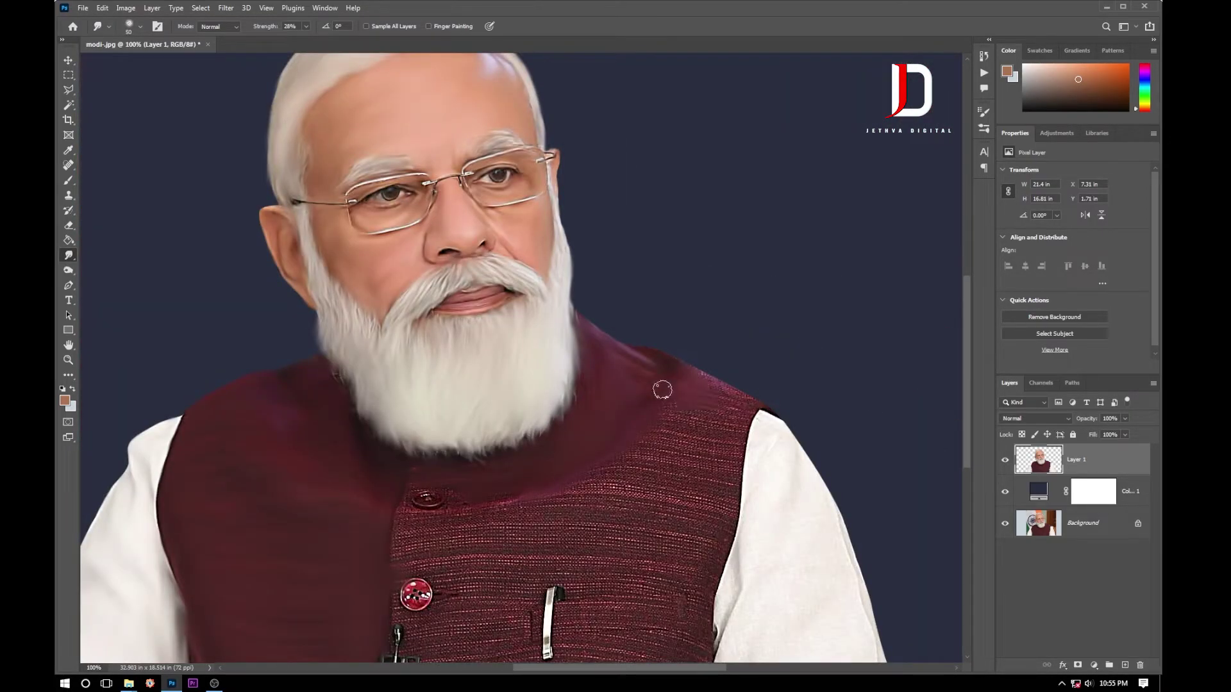
key(bracketleft)
key(bracketleft)
key(bracketleft)
scroll(664, 448, up, 3)
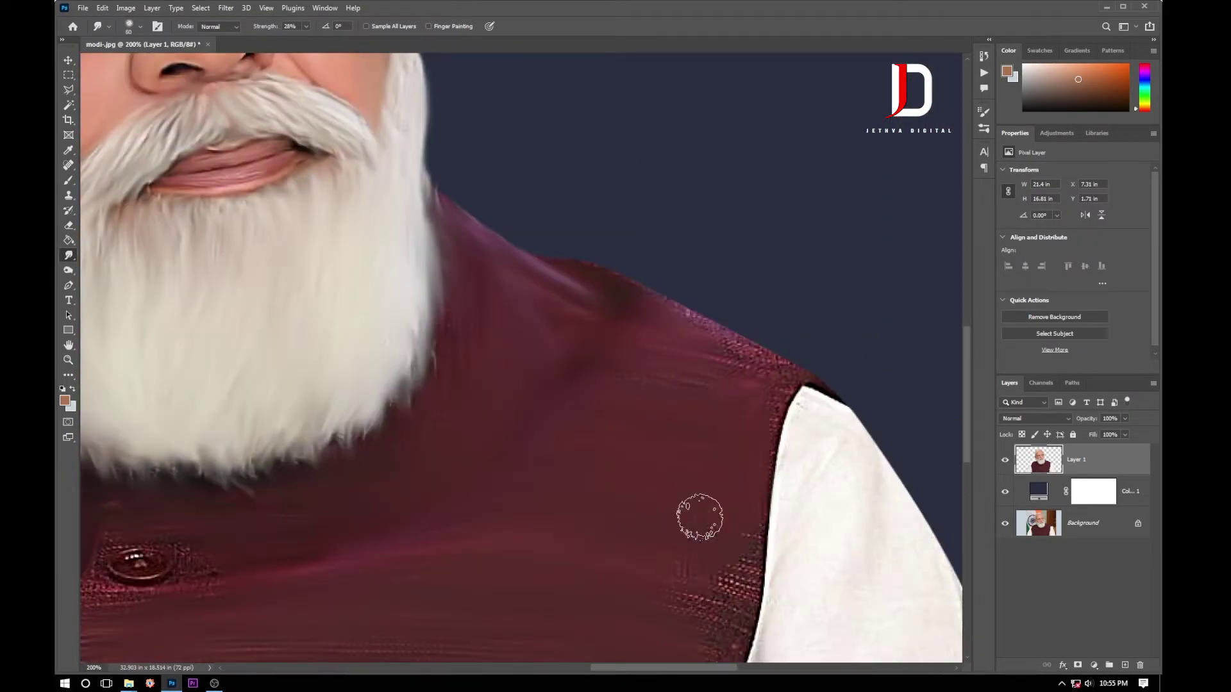
scroll(638, 357, down, 4)
scroll(563, 220, up, 5)
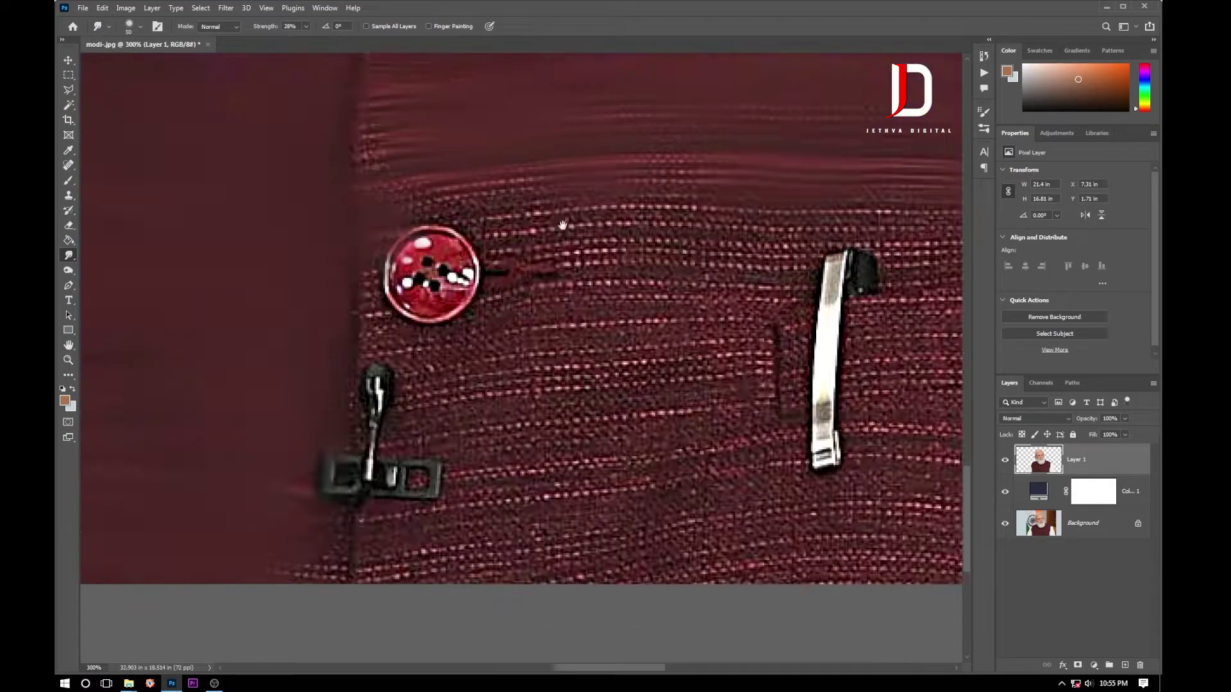
scroll(552, 230, up, 2)
With a larger smudge brush, smear away the pen, red badge and black clasp
key(bracketleft)
key(bracketleft)
key(bracketleft)
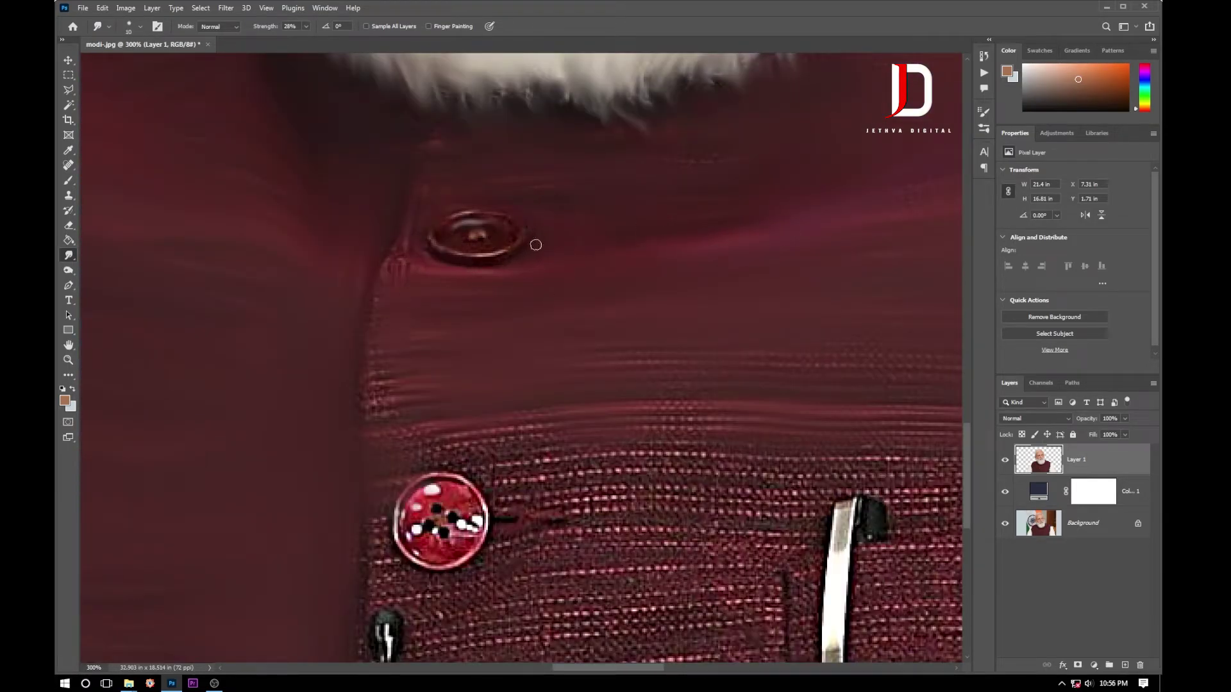
scroll(520, 356, down, 1)
key(bracketright)
key(bracketright)
key(bracketright)
scroll(687, 434, down, 3)
key(bracketright)
key(bracketright)
key(bracketright)
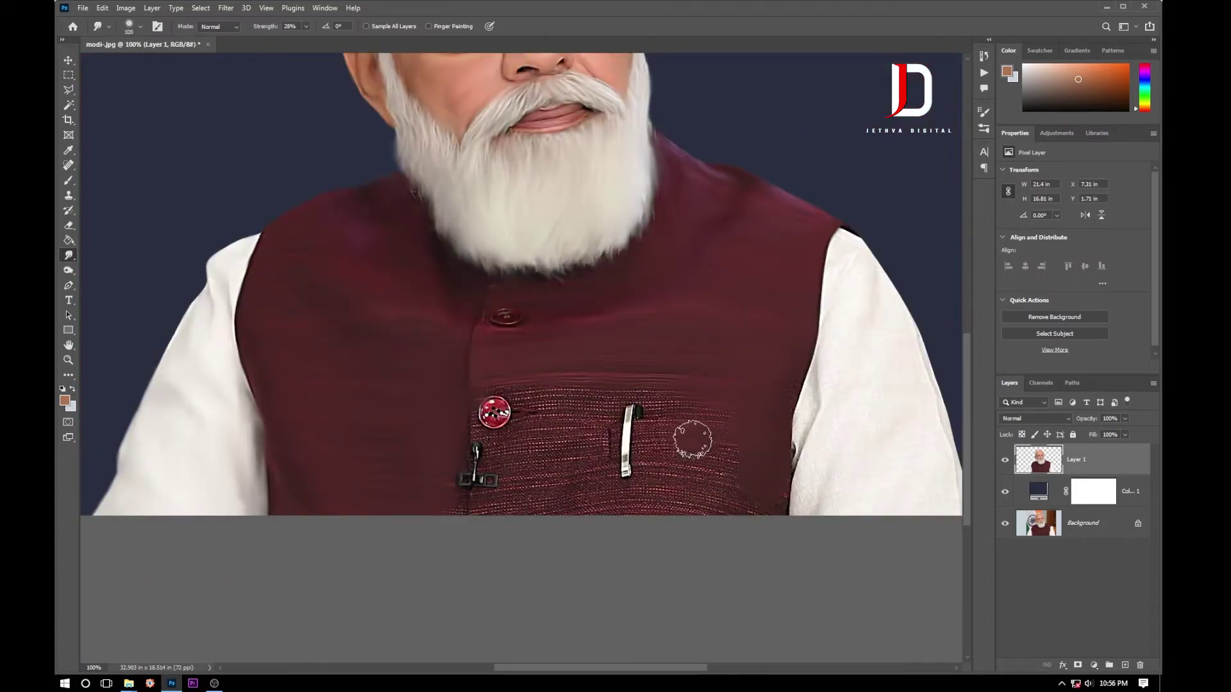
scroll(558, 514, up, 3)
drag(673, 448, 804, 548)
scroll(609, 379, down, 1)
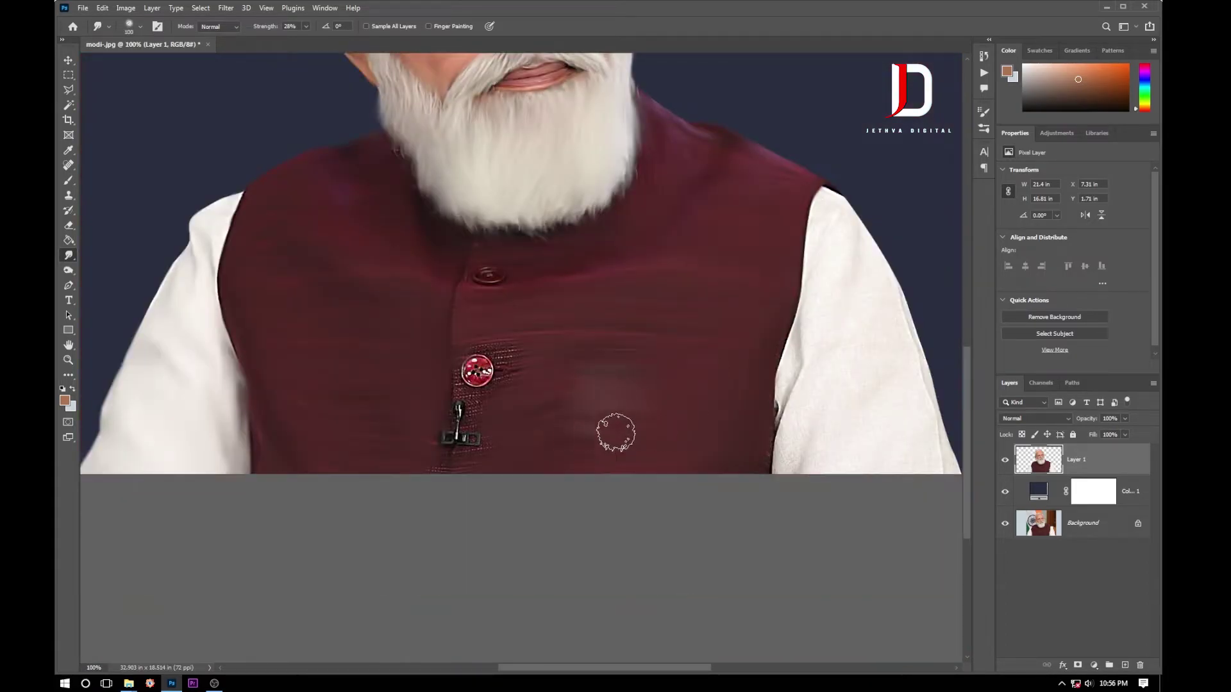
drag(477, 359, 445, 446)
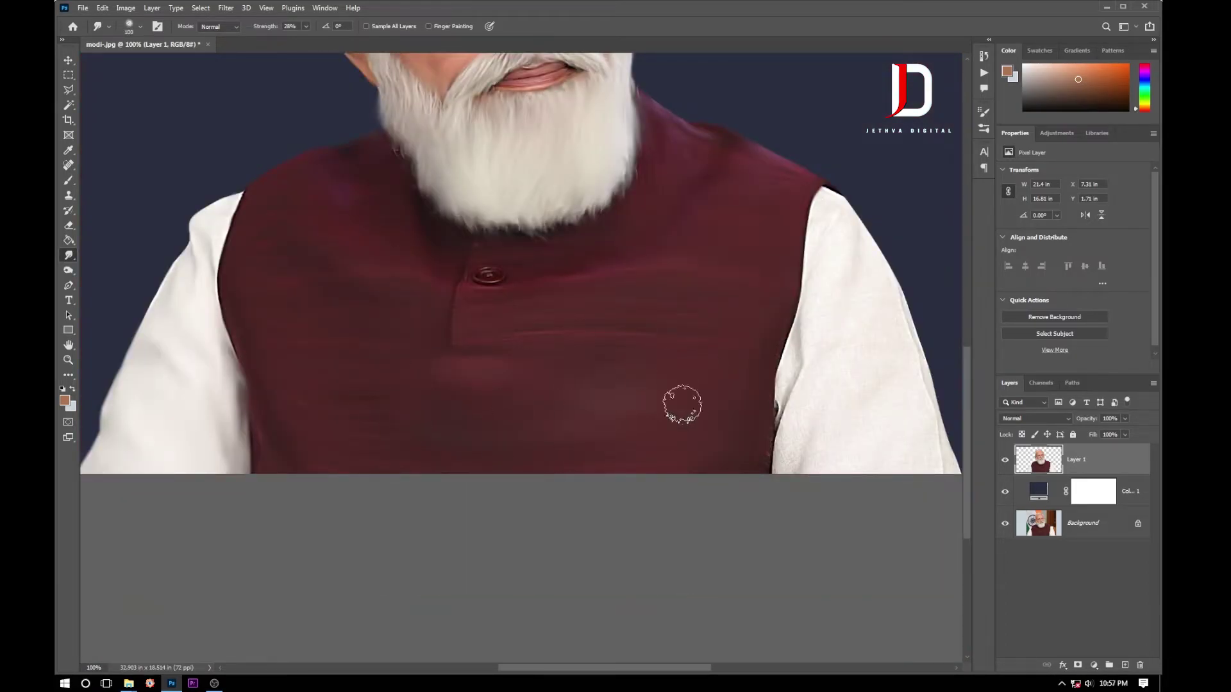
Smooth the notch along the right sleeve's inner edge
drag(780, 494, 764, 340)
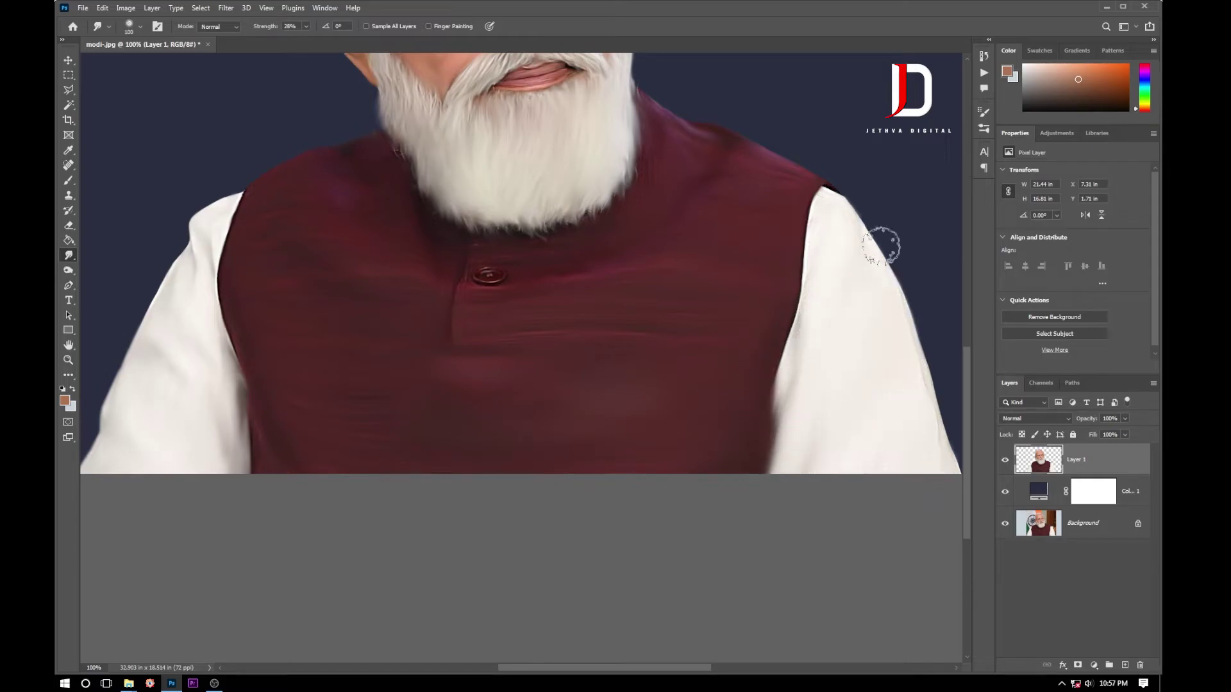
scroll(787, 412, down, 1)
scroll(632, 522, up, 1)
scroll(650, 381, up, 3)
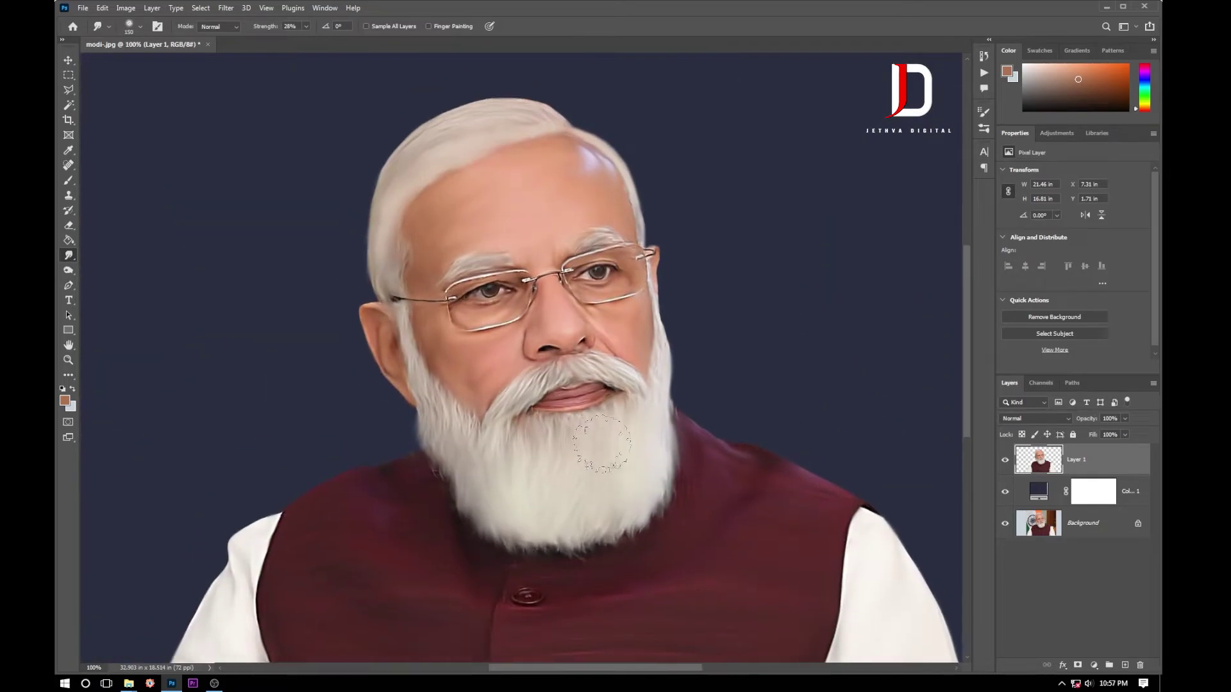
key(ctrl+shift+a)
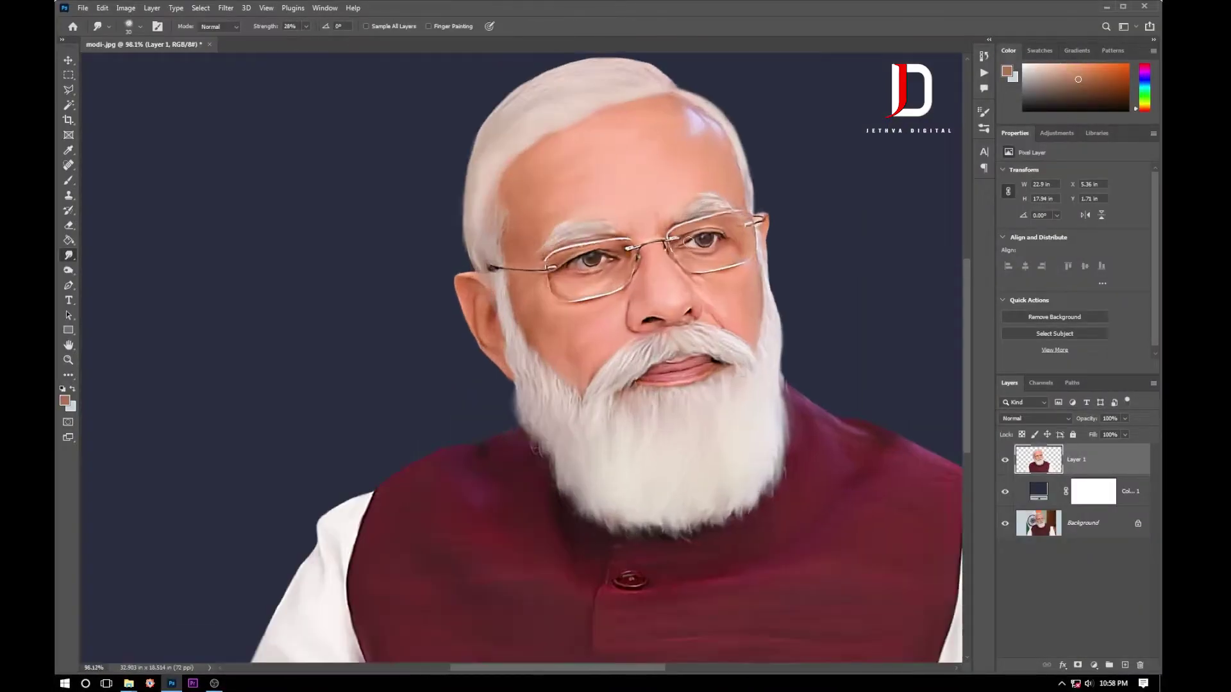
Show Camera Raw's sharpening and noise reduction settings with the preview at 100%
key(ctrl+shift+a)
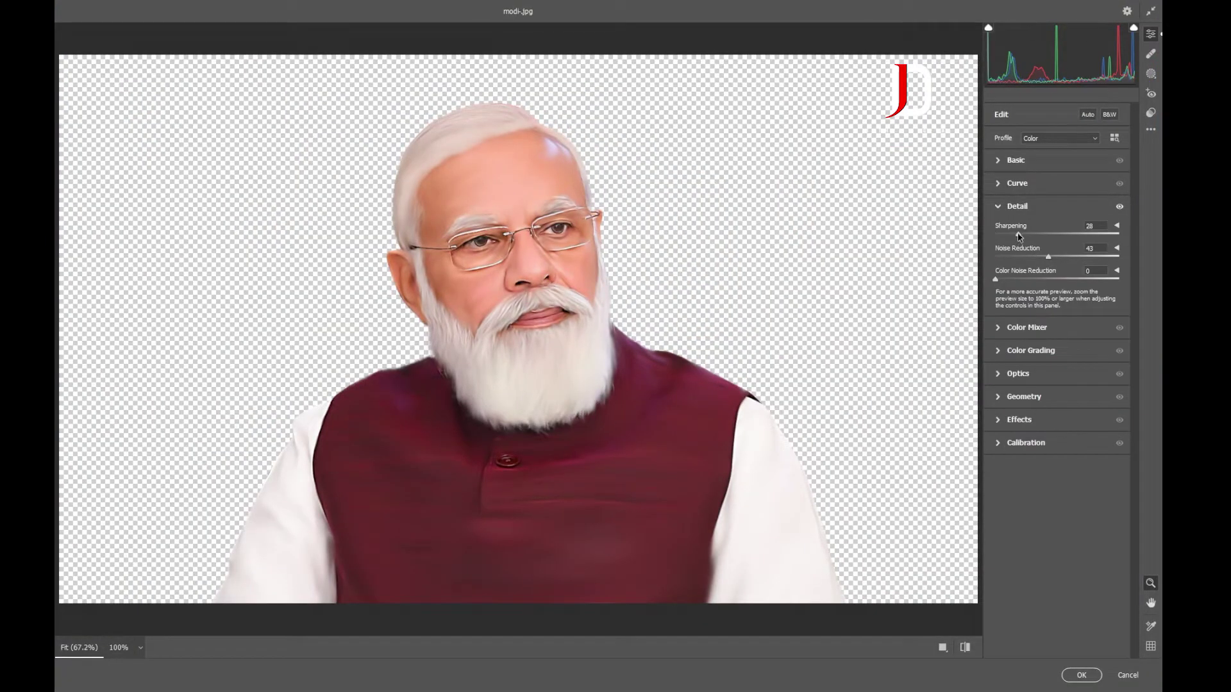
key(ctrl+alt+0)
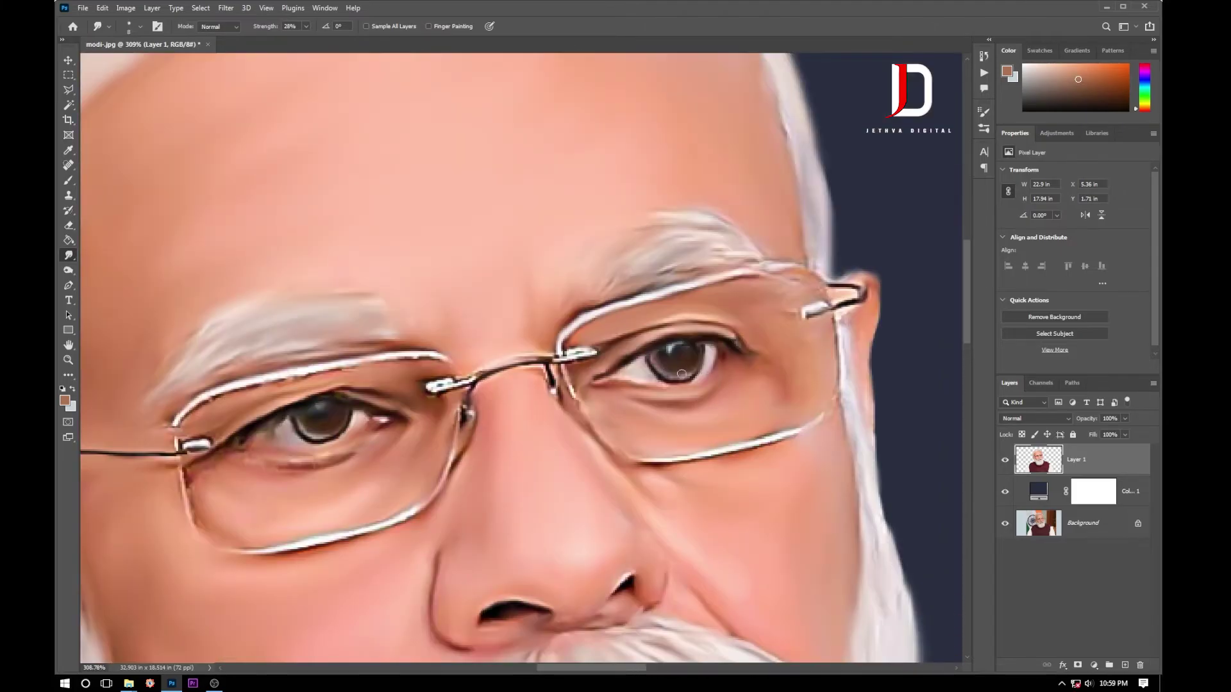
Paint over the eyes with an enlarged white brush, then move toward the beard
scroll(622, 371, up, 2)
key(b)
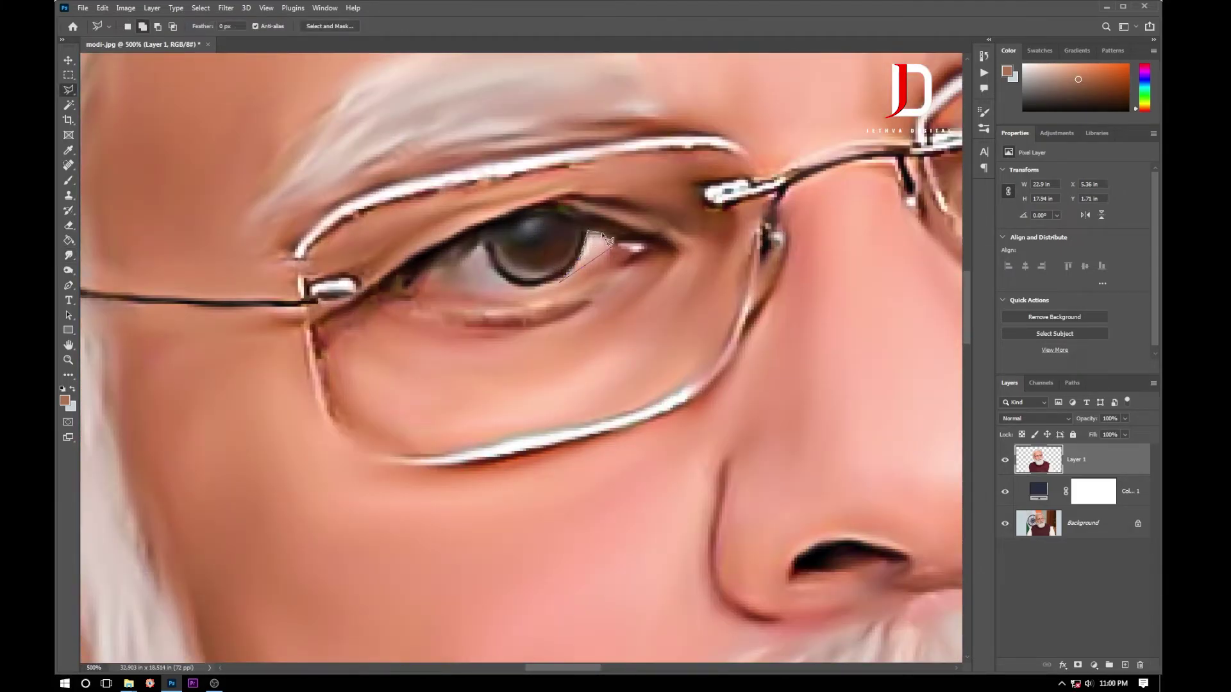
scroll(577, 321, down, 3)
scroll(531, 333, up, 3)
key(bracketright)
key(bracketright)
scroll(545, 320, down, 5)
scroll(564, 195, up, 5)
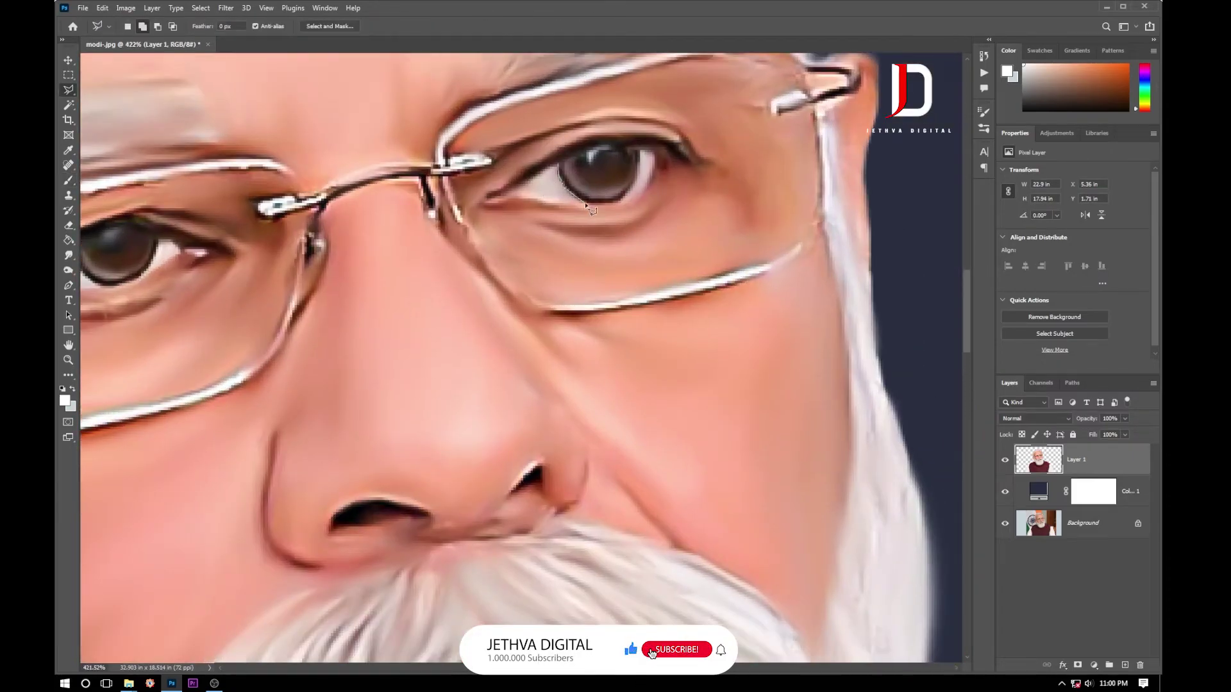
scroll(564, 195, down, 5)
scroll(629, 244, up, 1)
drag(629, 245, 590, 318)
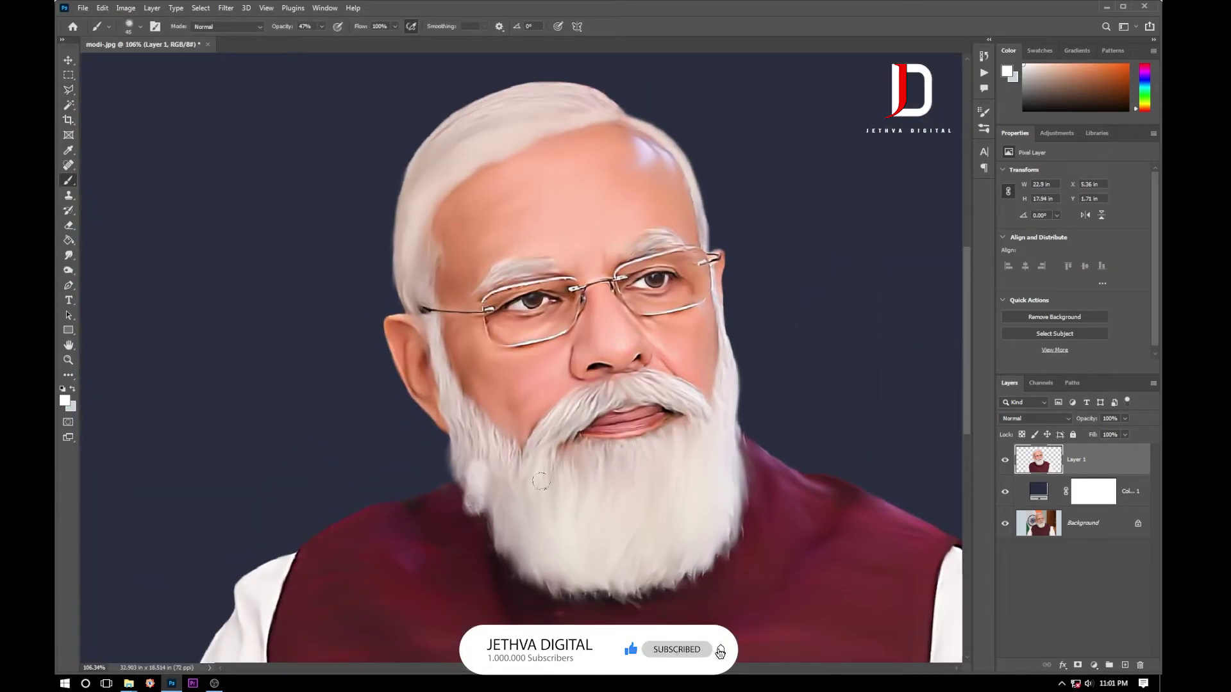
Smudge the beard with a smaller smudge brush while reviewing the whole portrait
key(r)
scroll(498, 540, up, 3)
scroll(487, 384, down, 3)
scroll(487, 384, up, 3)
key(bracketleft)
key(bracketleft)
key(bracketleft)
scroll(500, 346, up, 1)
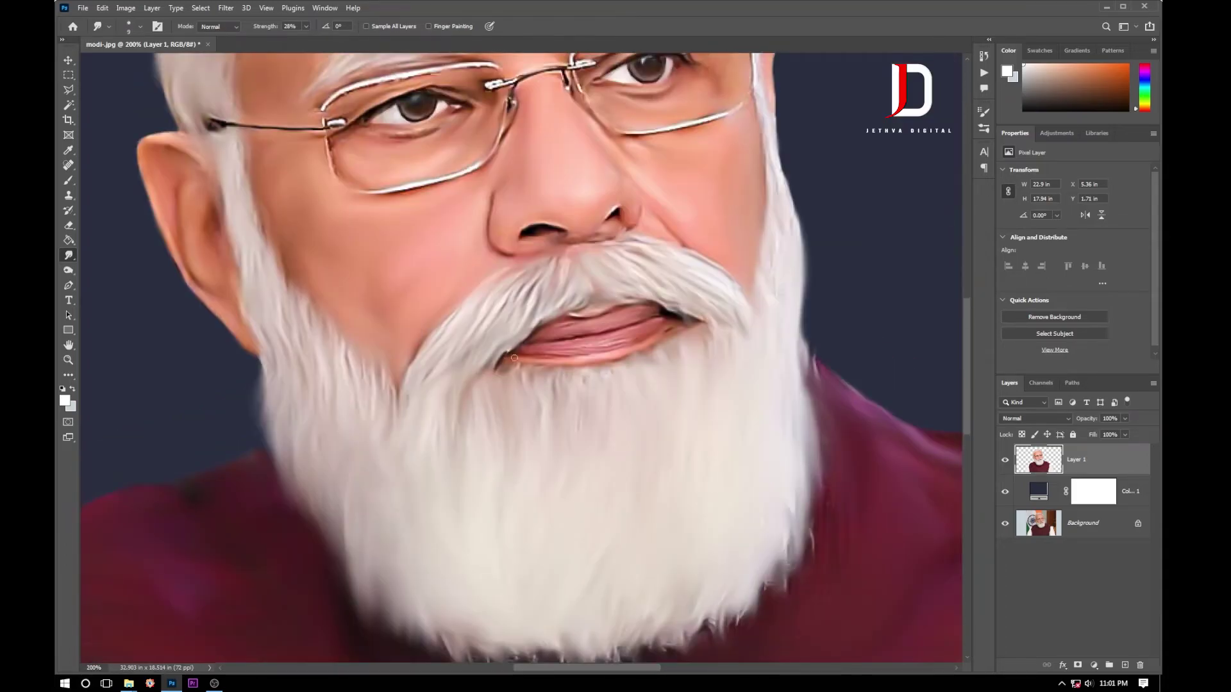
scroll(620, 429, down, 3)
scroll(620, 429, down, 2)
scroll(577, 359, up, 1)
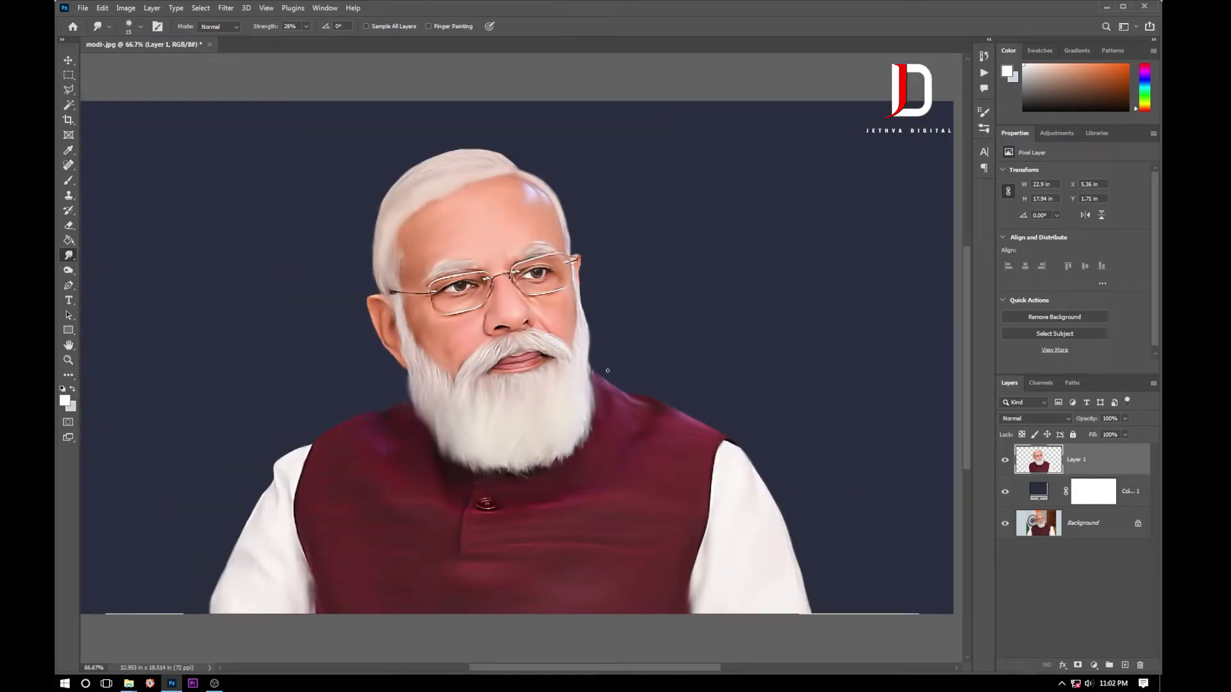
drag(560, 404, 560, 305)
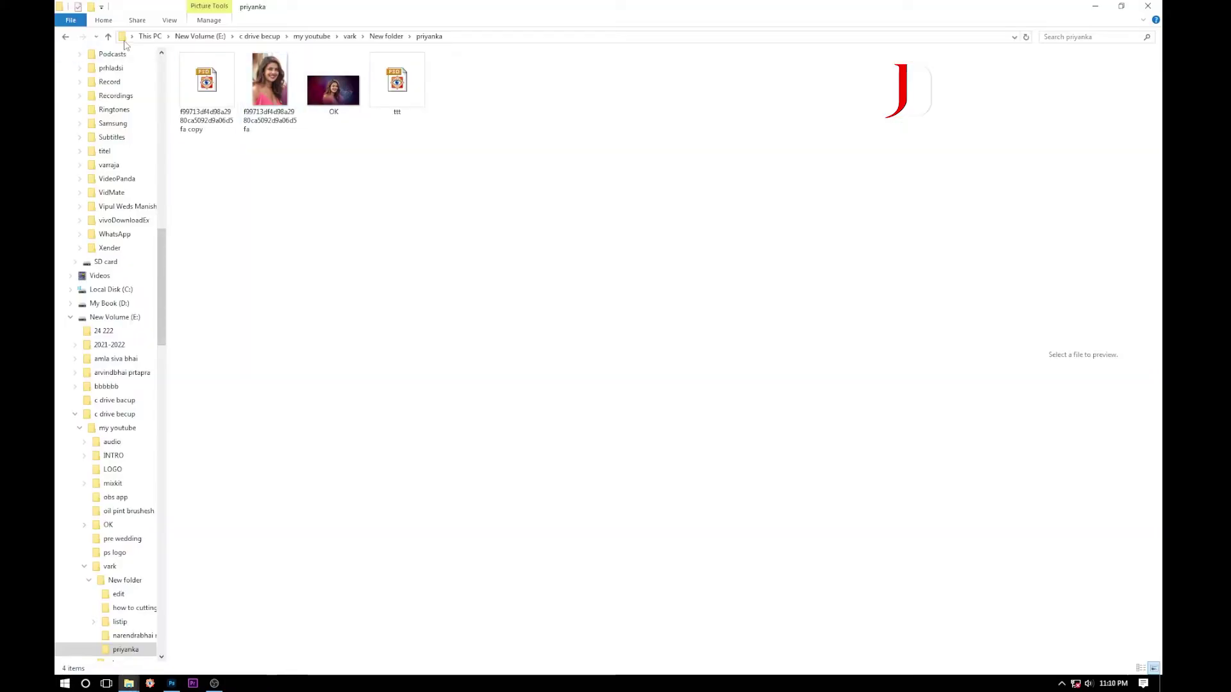
Open ttt.psd and drag its smoky Layer 2 into the portrait document
click(397, 82)
click(172, 683)
click(1079, 593)
drag(1079, 593, 660, 384)
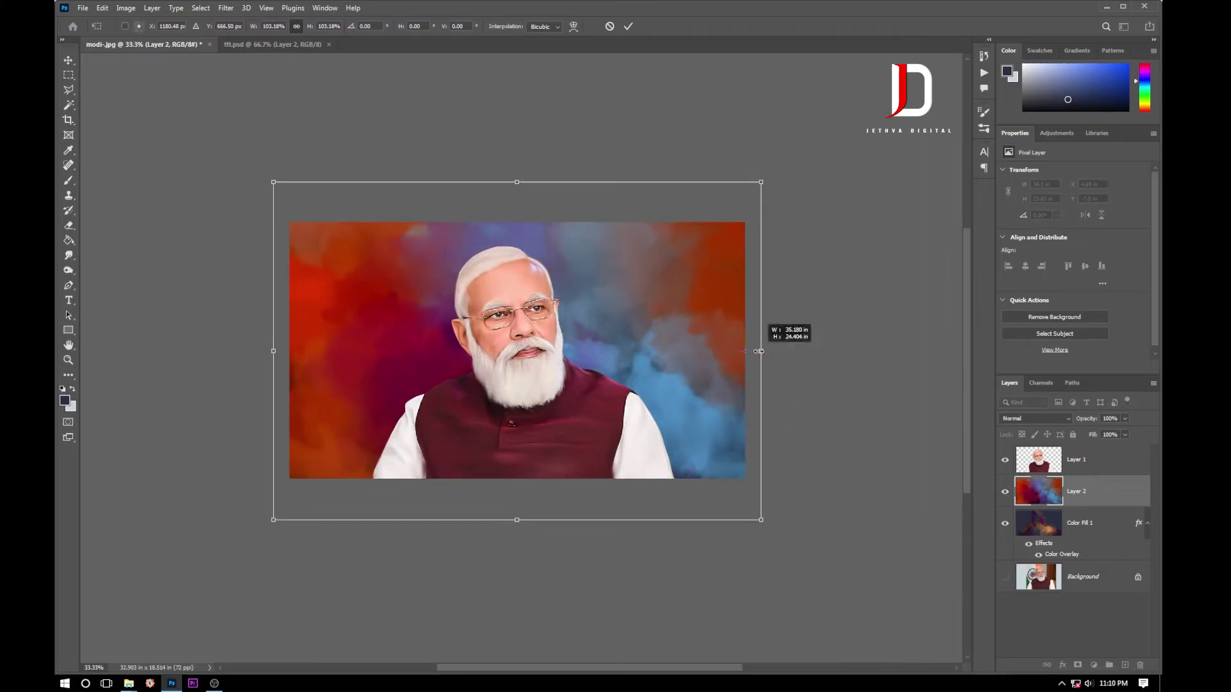
Reposition the smoky background behind the portrait, flip it horizontally and apply the transform
key(ctrl+t)
scroll(614, 373, up, 2)
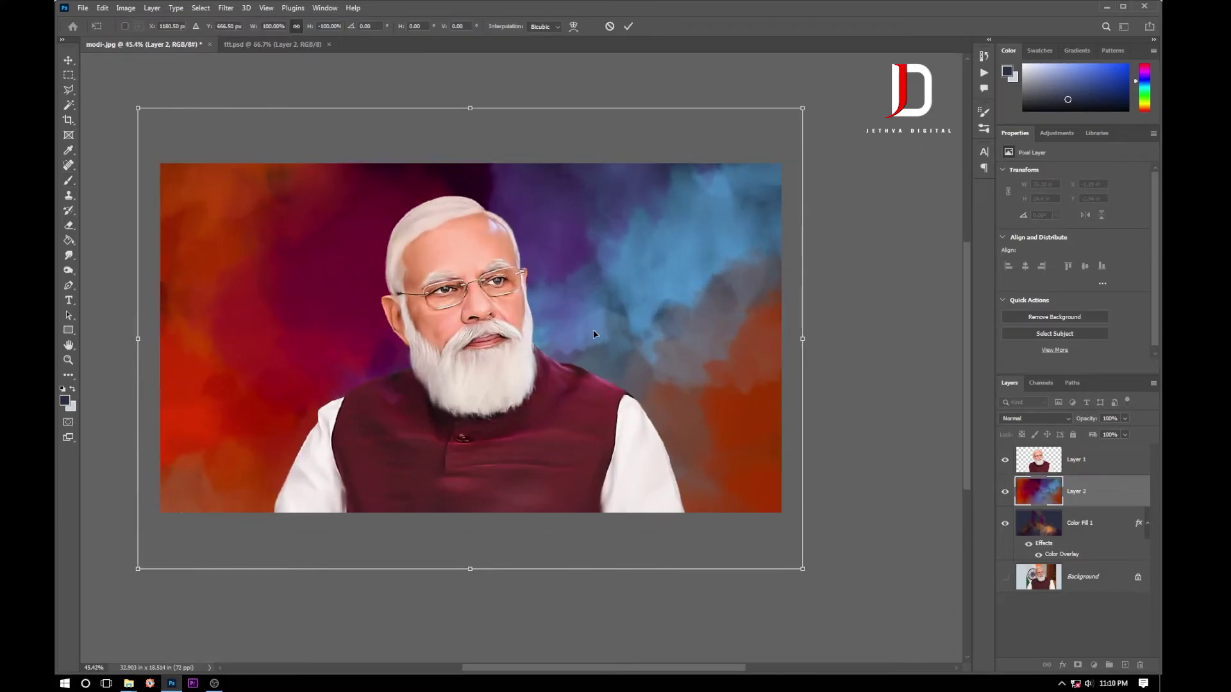
drag(614, 374, 560, 406)
right_click(546, 372)
click(577, 609)
scroll(491, 335, down, 1)
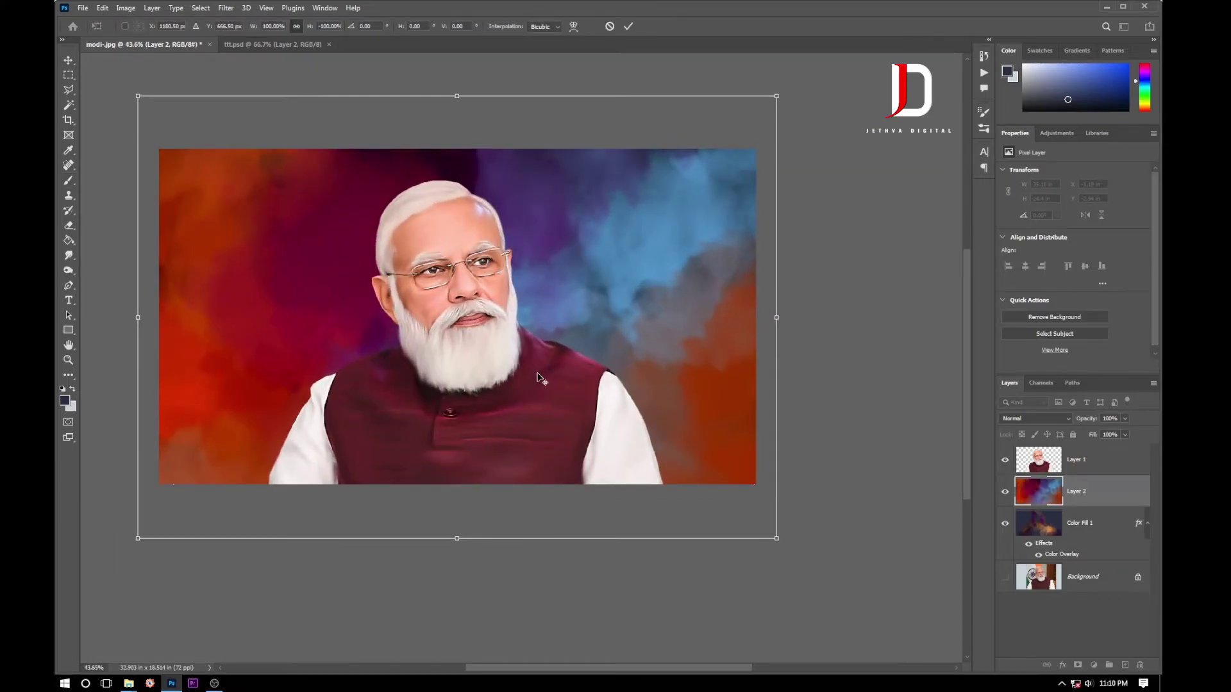
key(Return)
scroll(491, 335, up, 2)
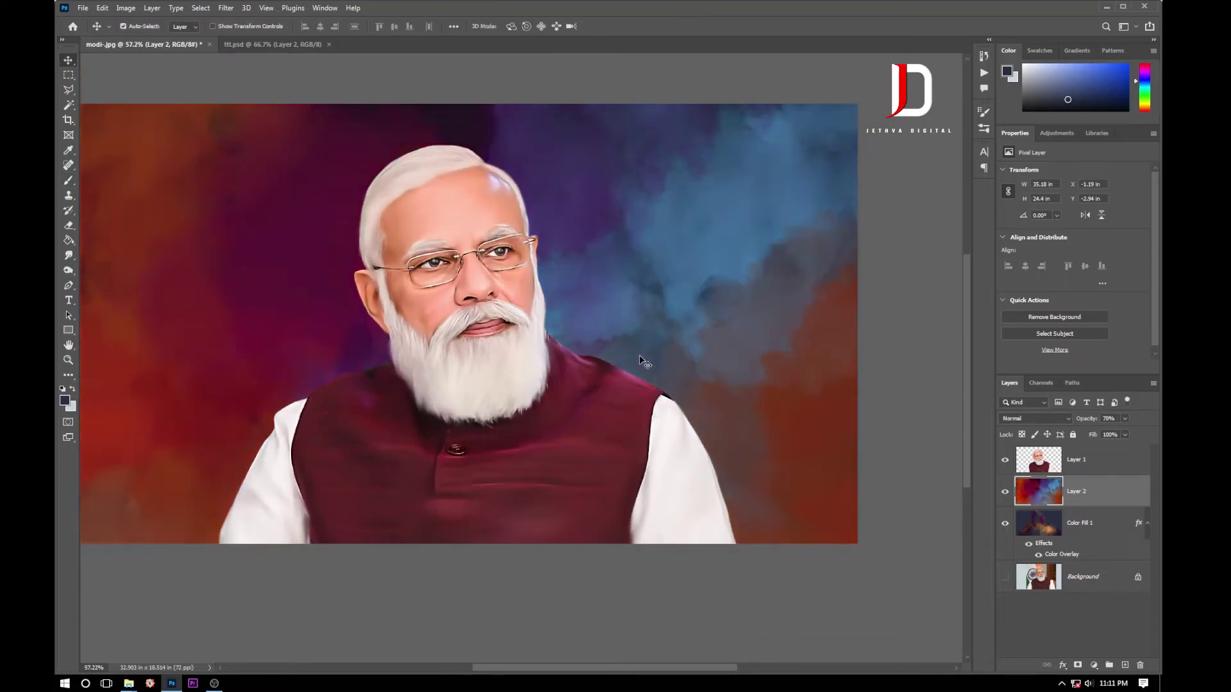
scroll(720, 238, down, 1)
Add a Gradient Fill layer above the background
click(1094, 665)
click(1090, 479)
click(862, 340)
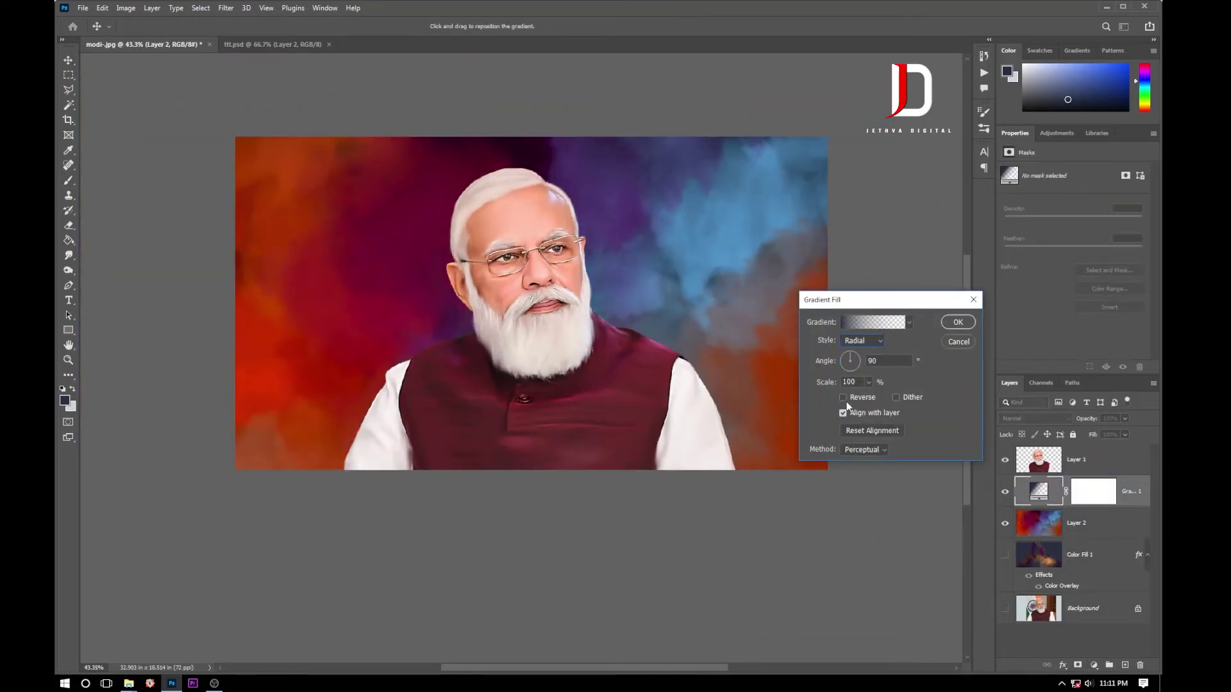
Reverse the radial gradient and rotate its angle dial to shift the glow
click(844, 369)
drag(842, 369, 840, 355)
key(ctrl+plus)
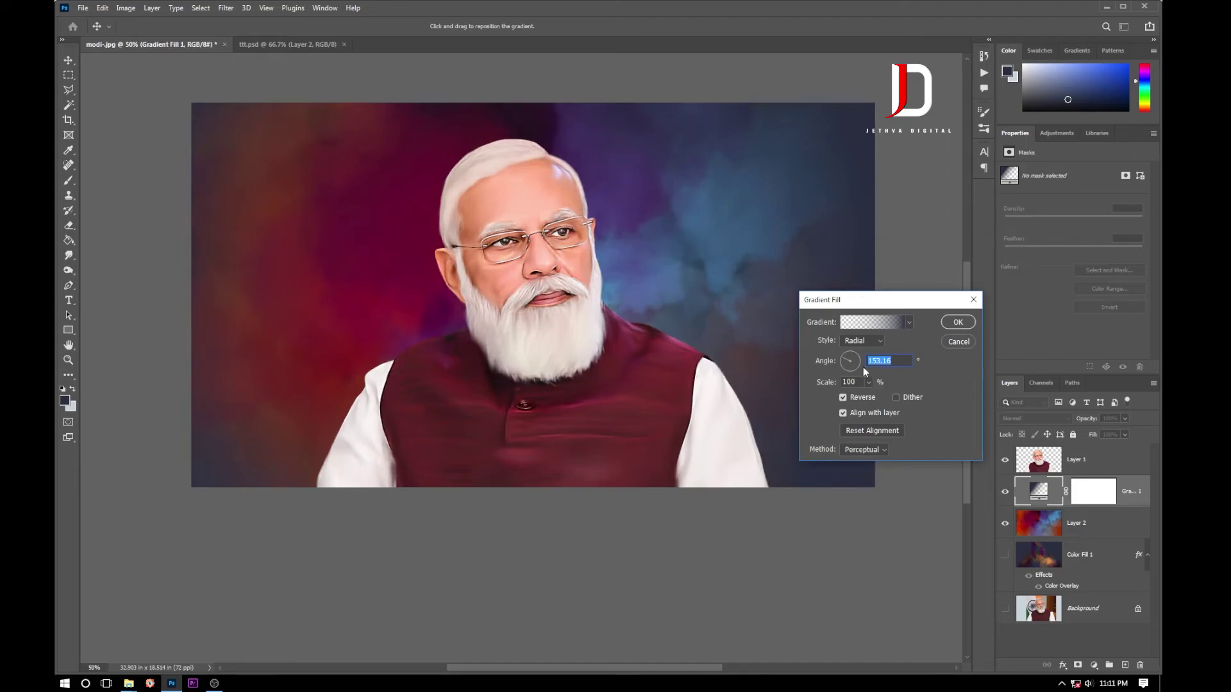
drag(843, 367, 860, 366)
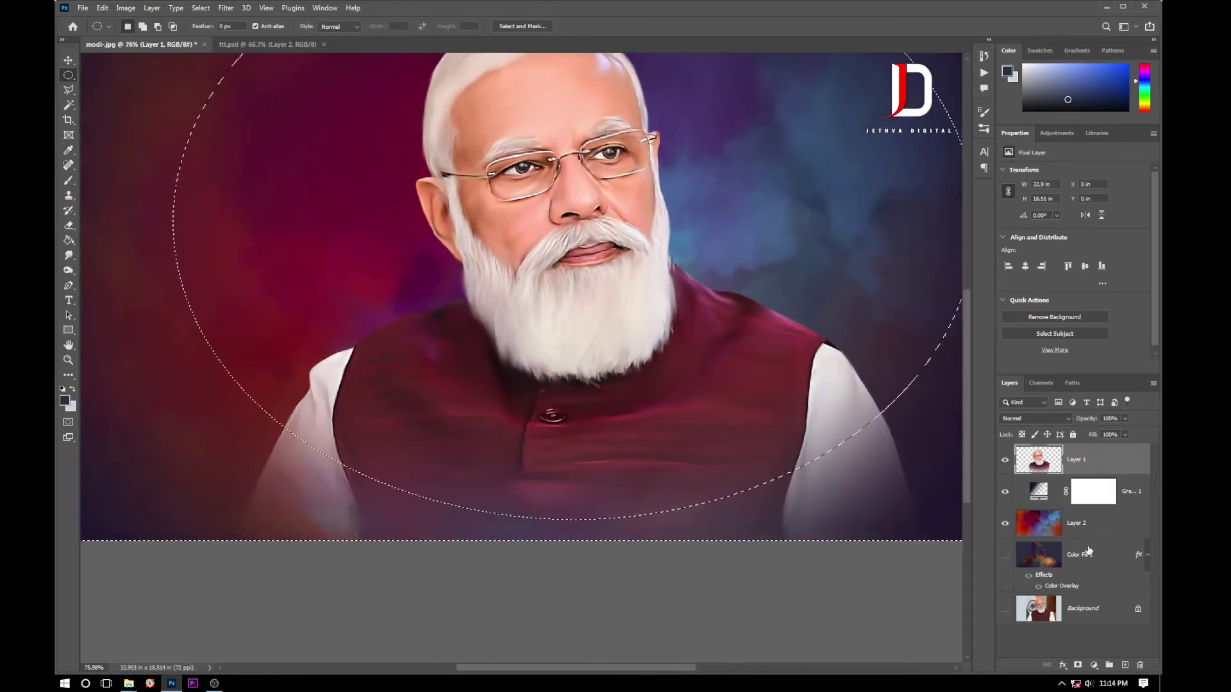
Deselect, then paint dark across the bottom of the smoky background layer
click(1081, 523)
key(ctrl+d)
key(b)
right_click(708, 528)
key(Escape)
drag(498, 538, 749, 530)
scroll(350, 507, down, 2)
scroll(366, 516, up, 1)
Enlarge the soft brush and keep darkening the lower background
key(bracketright)
key(bracketright)
key(bracketright)
scroll(725, 510, down, 1)
scroll(712, 467, down, 1)
scroll(717, 500, up, 2)
scroll(682, 598, down, 1)
key(bracketright)
key(bracketleft)
key(bracketleft)
scroll(712, 581, up, 1)
scroll(734, 585, up, 1)
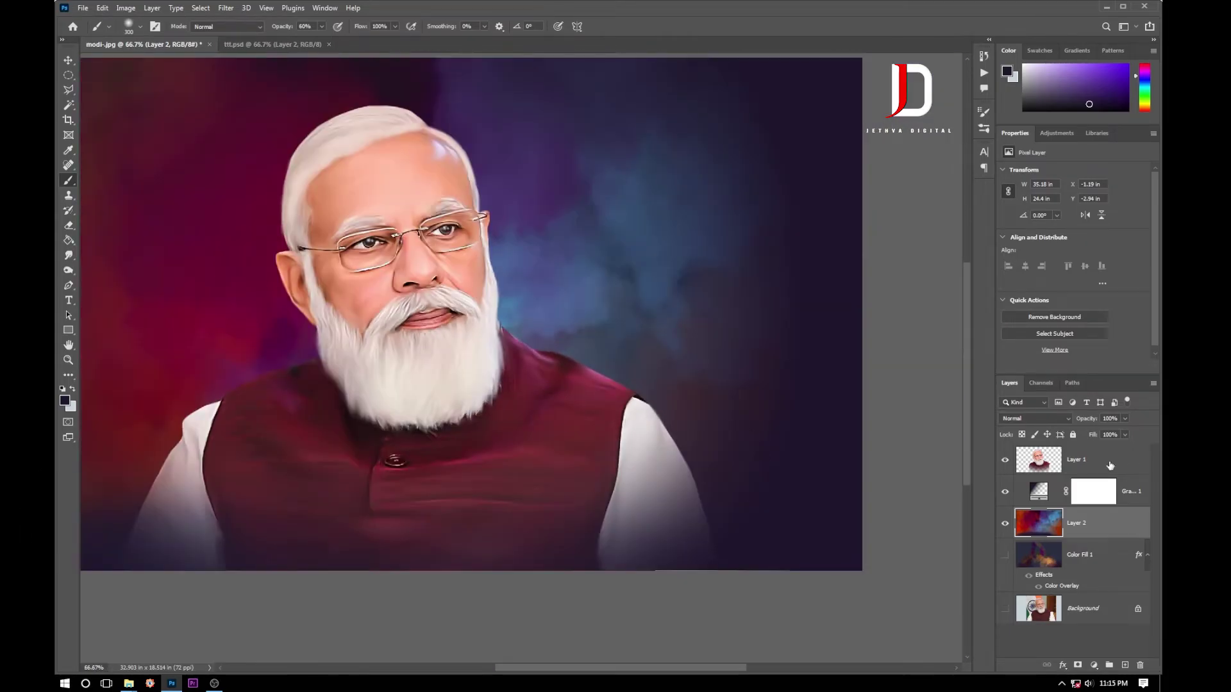
Add a Channel Mixer, tweaking blue in the Red output and reducing red in Blue
click(1110, 465)
click(1093, 665)
click(1103, 567)
drag(1073, 273, 1068, 272)
drag(1068, 274, 1072, 276)
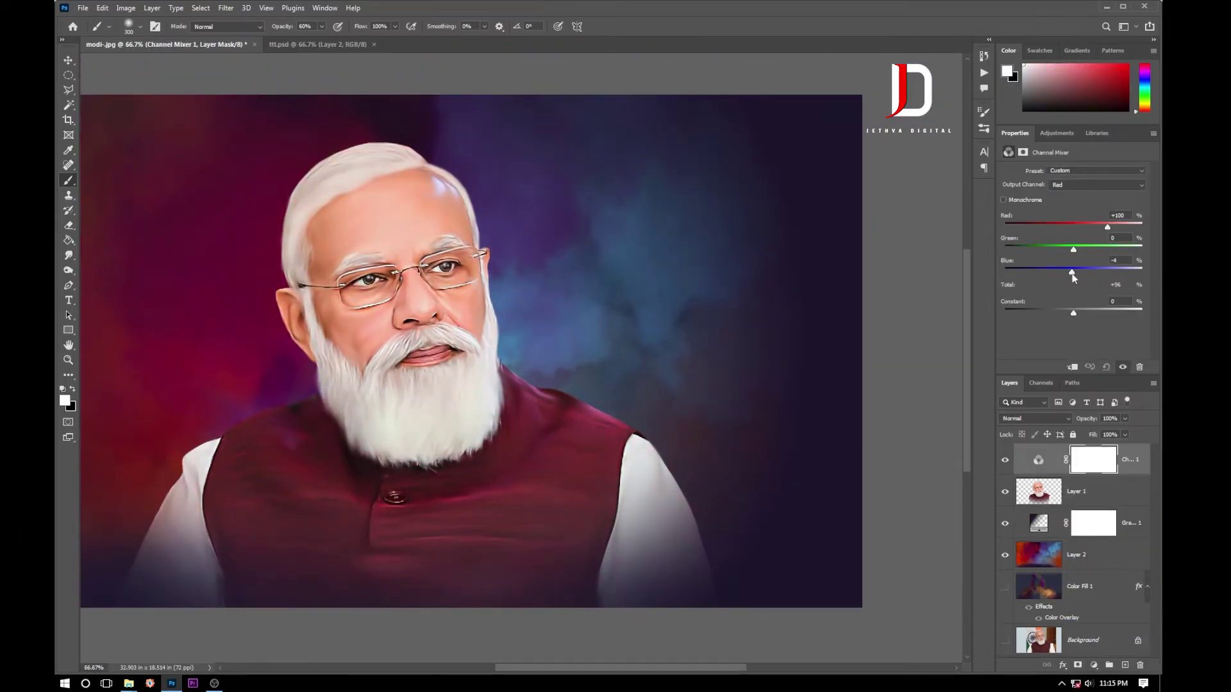
click(1099, 186)
click(1100, 215)
drag(1075, 226, 1072, 227)
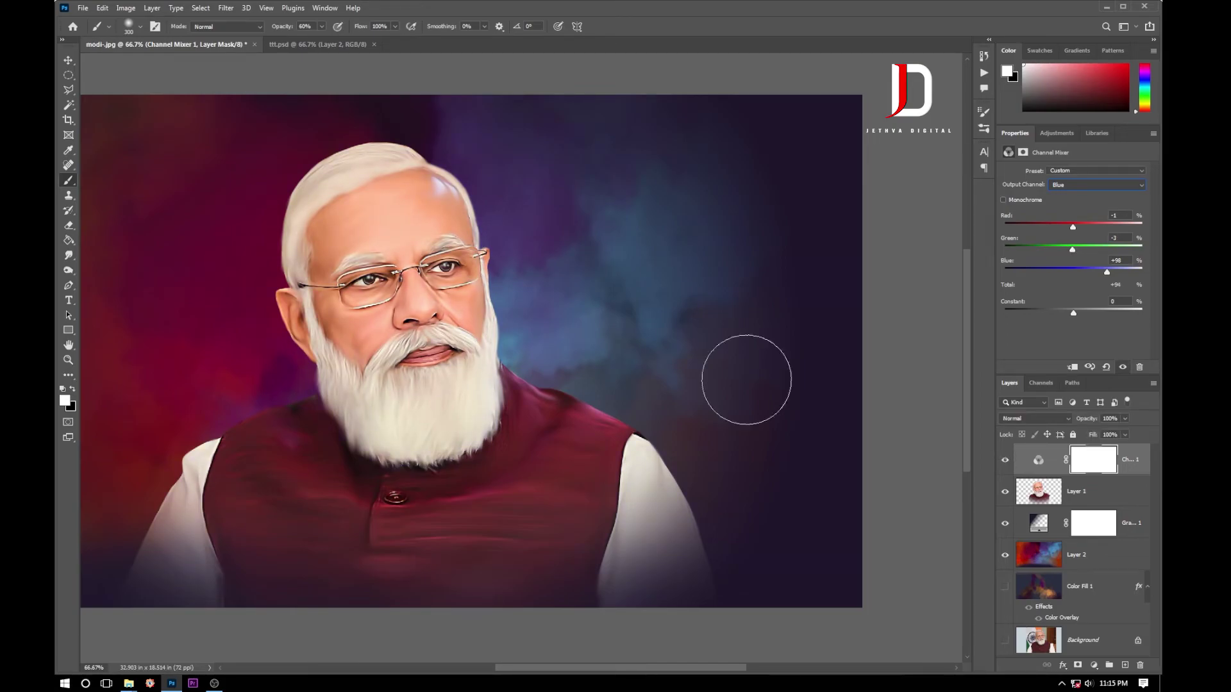
scroll(586, 359, down, 3)
scroll(667, 352, up, 5)
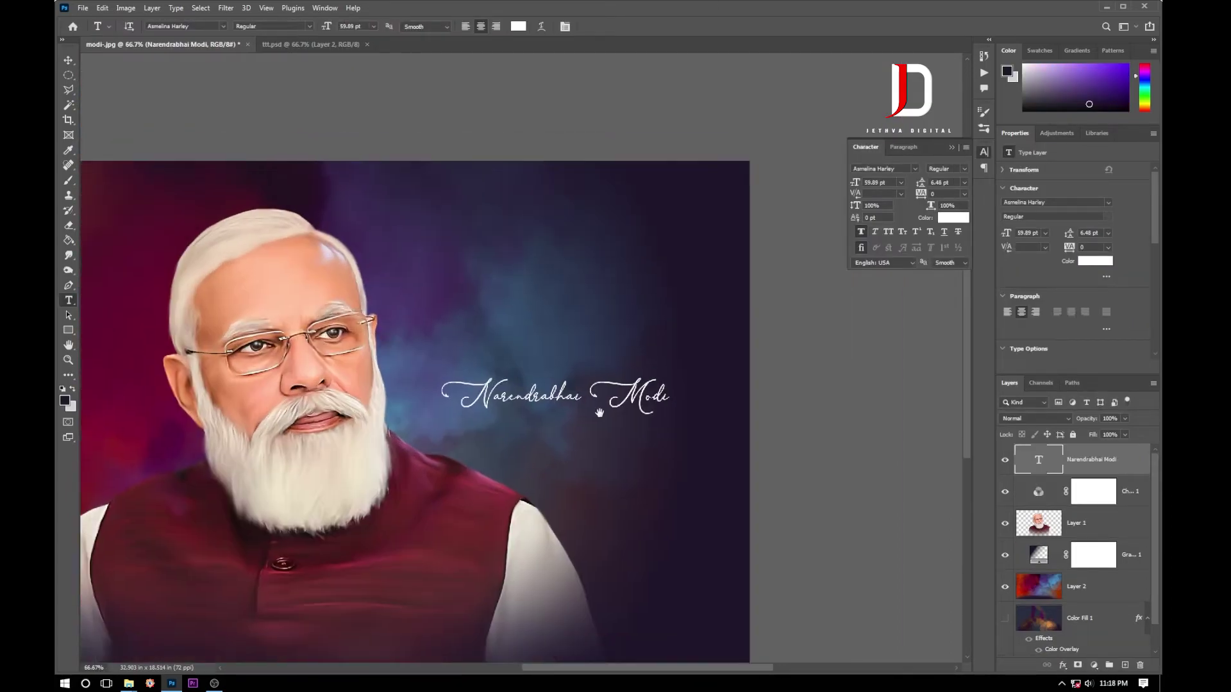
Change the name text's font to Dhanikans Signature 2
key(Return)
click(223, 26)
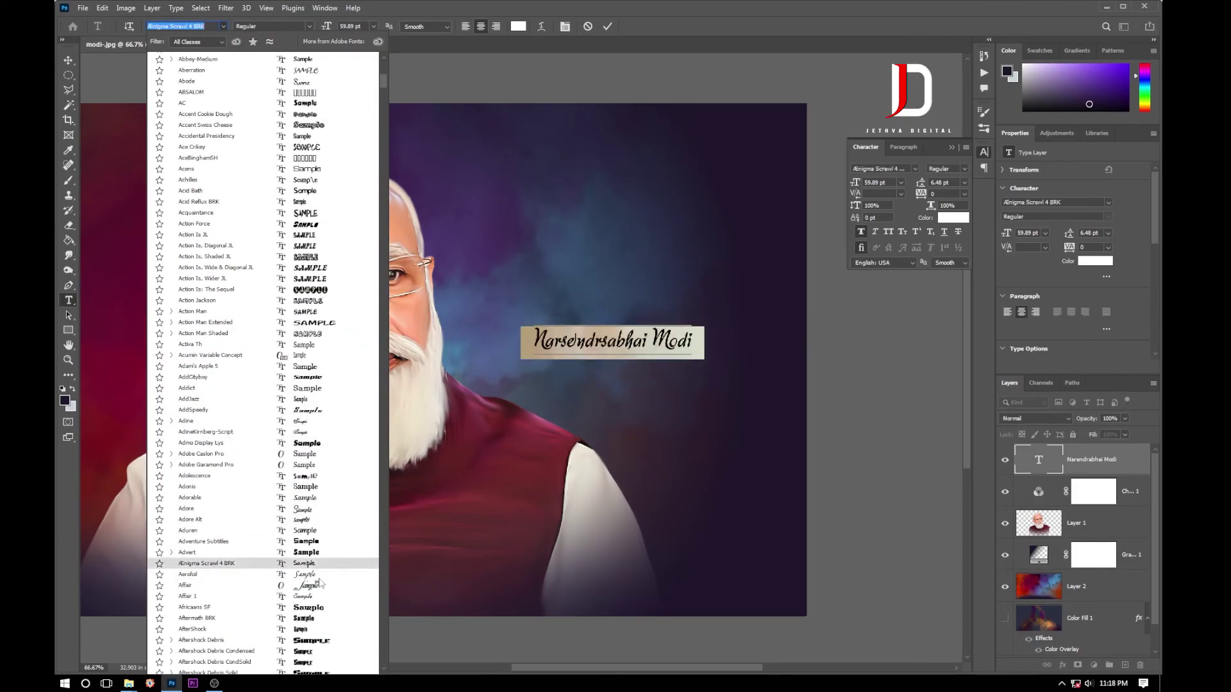
scroll(304, 555, down, 7)
scroll(304, 555, down, 4)
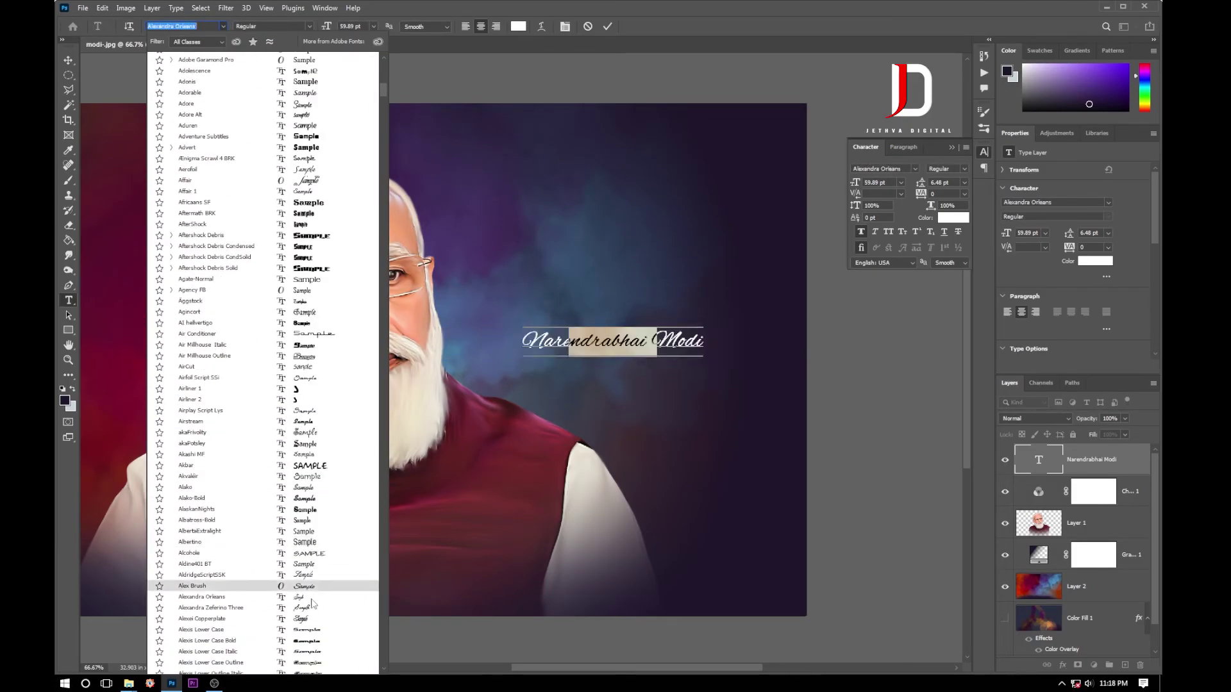
scroll(308, 513, down, 4)
scroll(310, 507, down, 10)
scroll(323, 535, down, 10)
scroll(336, 564, down, 10)
scroll(349, 593, down, 10)
click(359, 624)
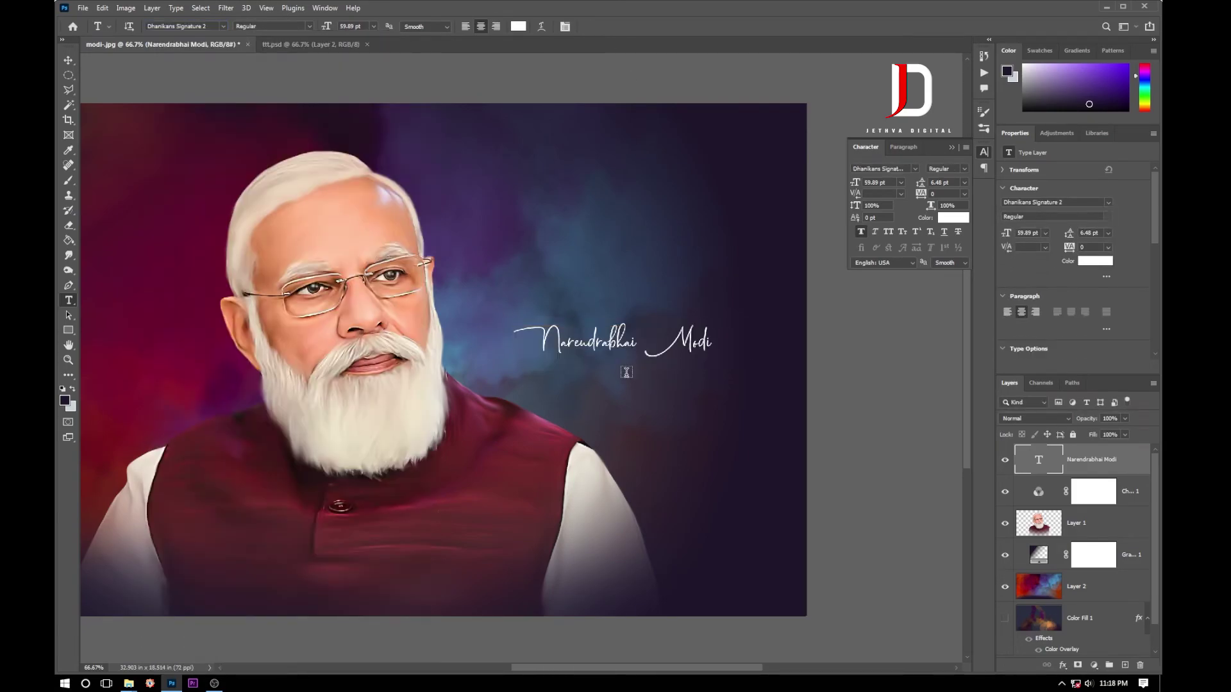
Enlarge the signature name and move it into place beside the face
key(ctrl+t)
scroll(641, 321, up, 3)
scroll(641, 320, down, 5)
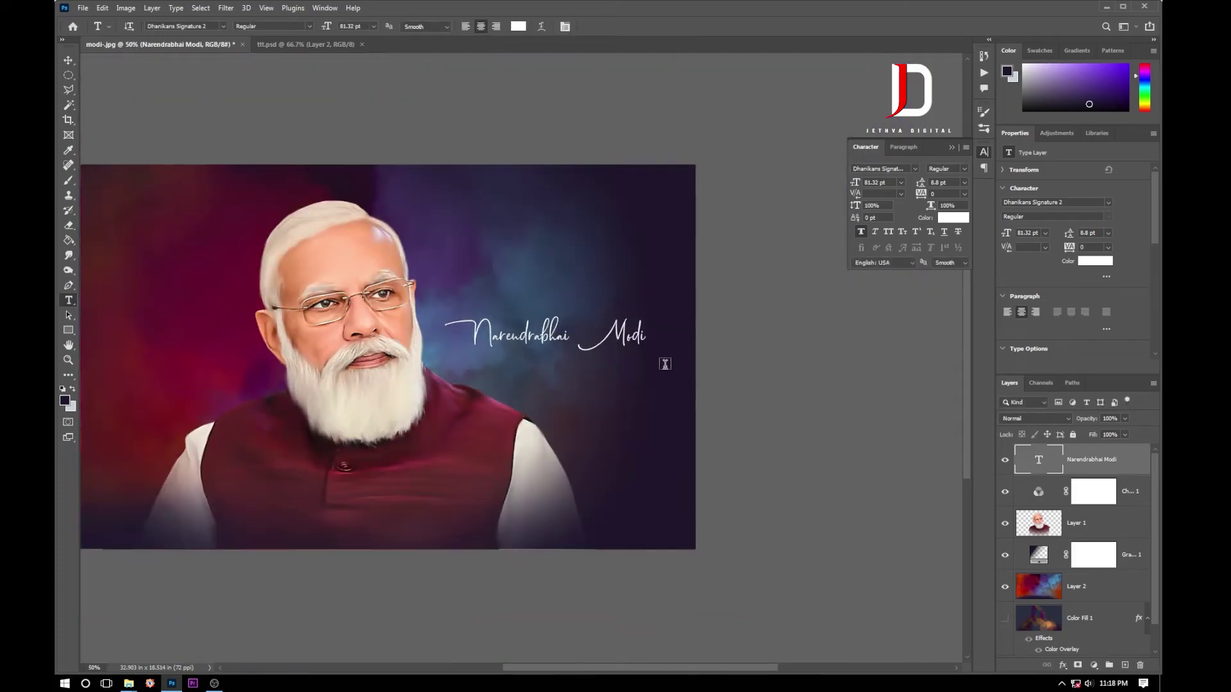
drag(550, 428, 561, 428)
key(Return)
scroll(634, 432, down, 2)
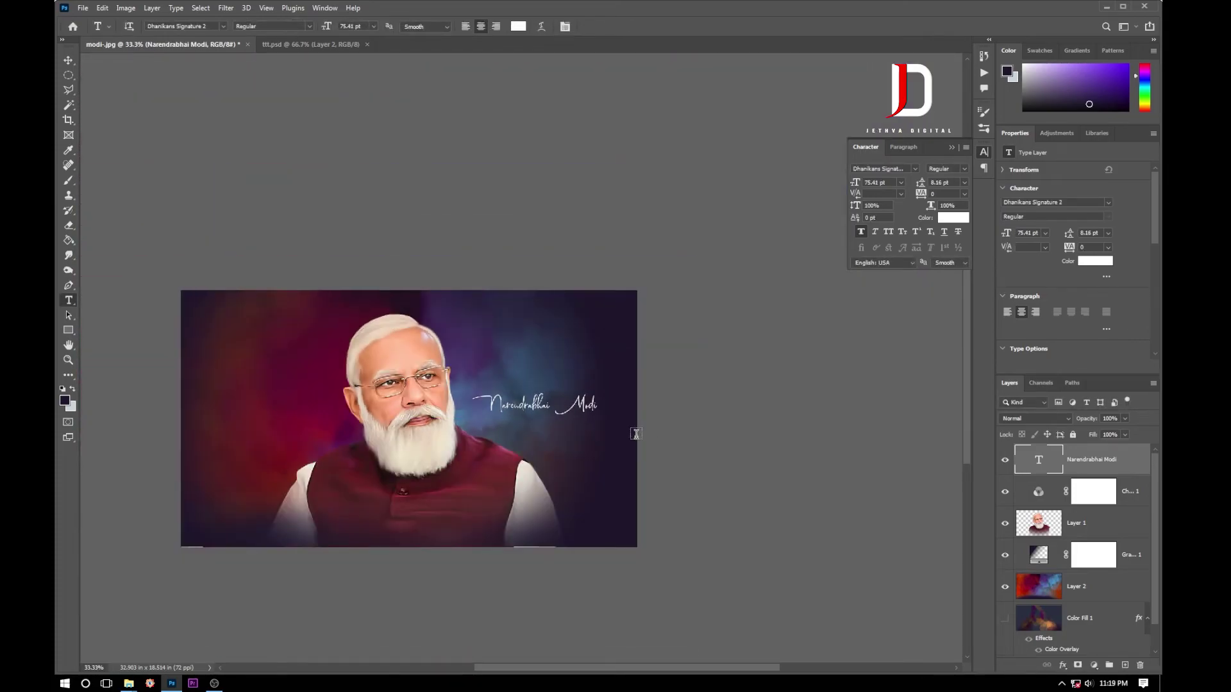
scroll(629, 387, up, 5)
Add a new text line 'JETHVA DIGITAL' below the name and select it
key(t)
click(513, 378)
text(Je)
text(ETHVA DIGITAL)
key(ctrl+a)
click(223, 26)
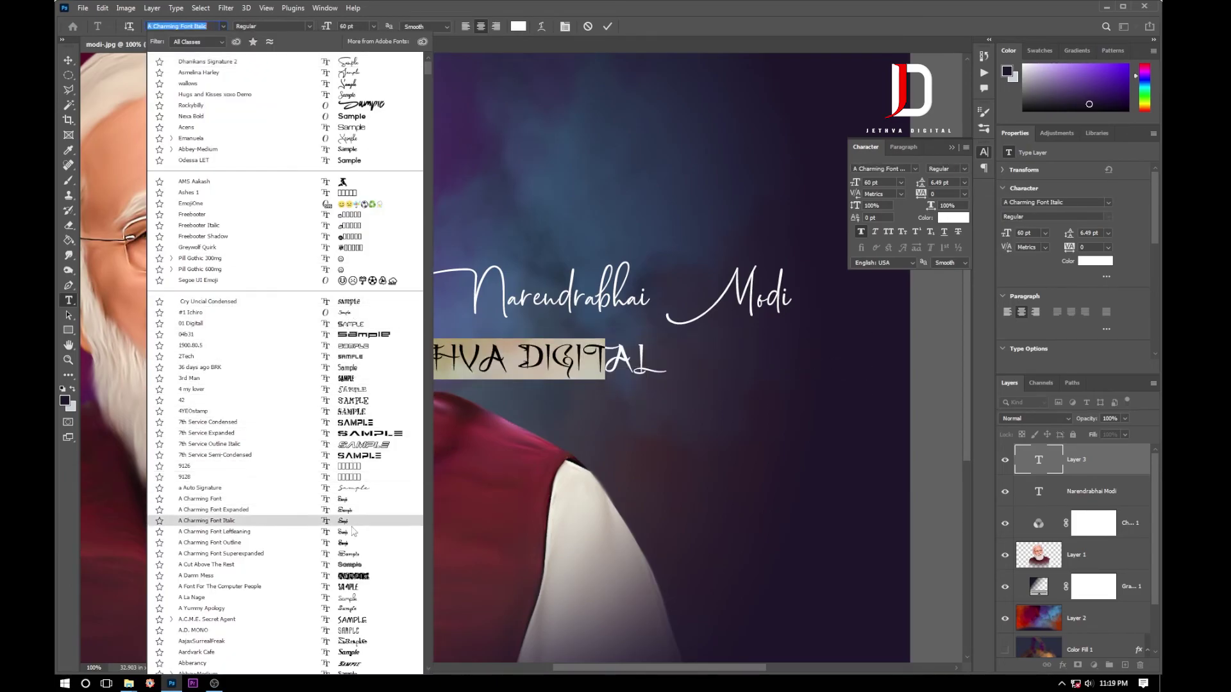
Set the subtitle in Acens with tracking 500 and place it under the name
click(192, 127)
mouse_move(528, 366)
mouse_down()
mouse_move(638, 370)
mouse_move(620, 369)
mouse_up()
text(500)
key(Return)
Resize the subtitle smaller and switch its font to Nexa Bold
key(ctrl+t)
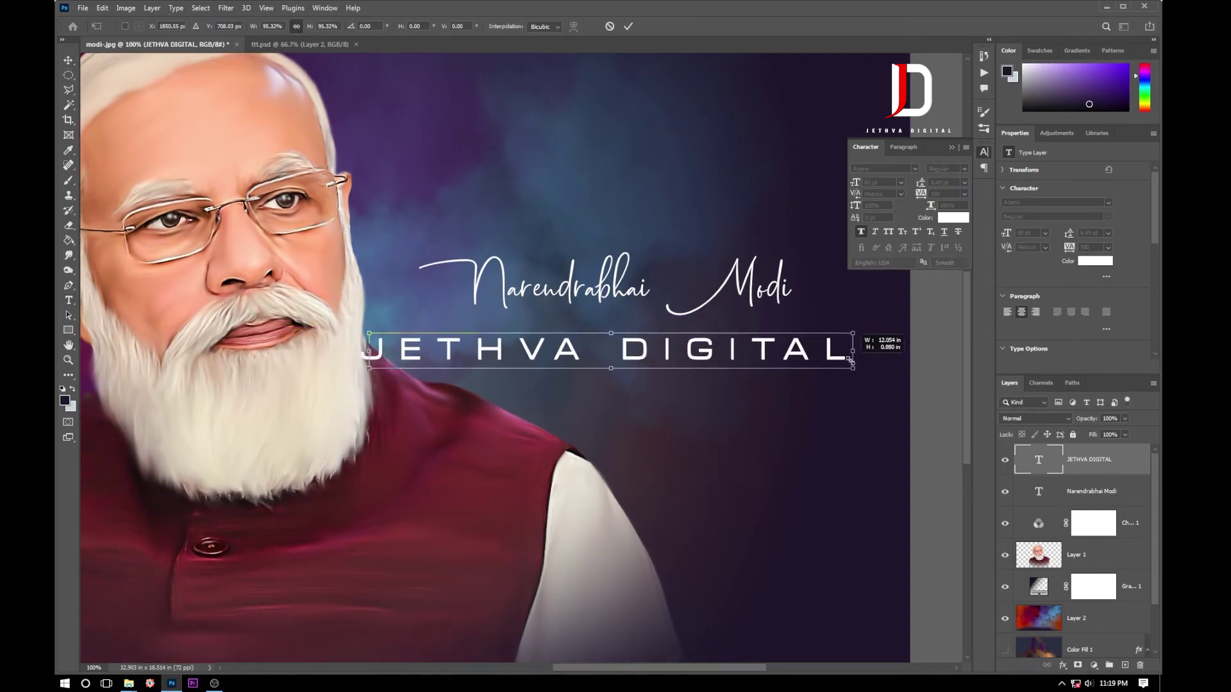
key(Return)
key(ctrl+0)
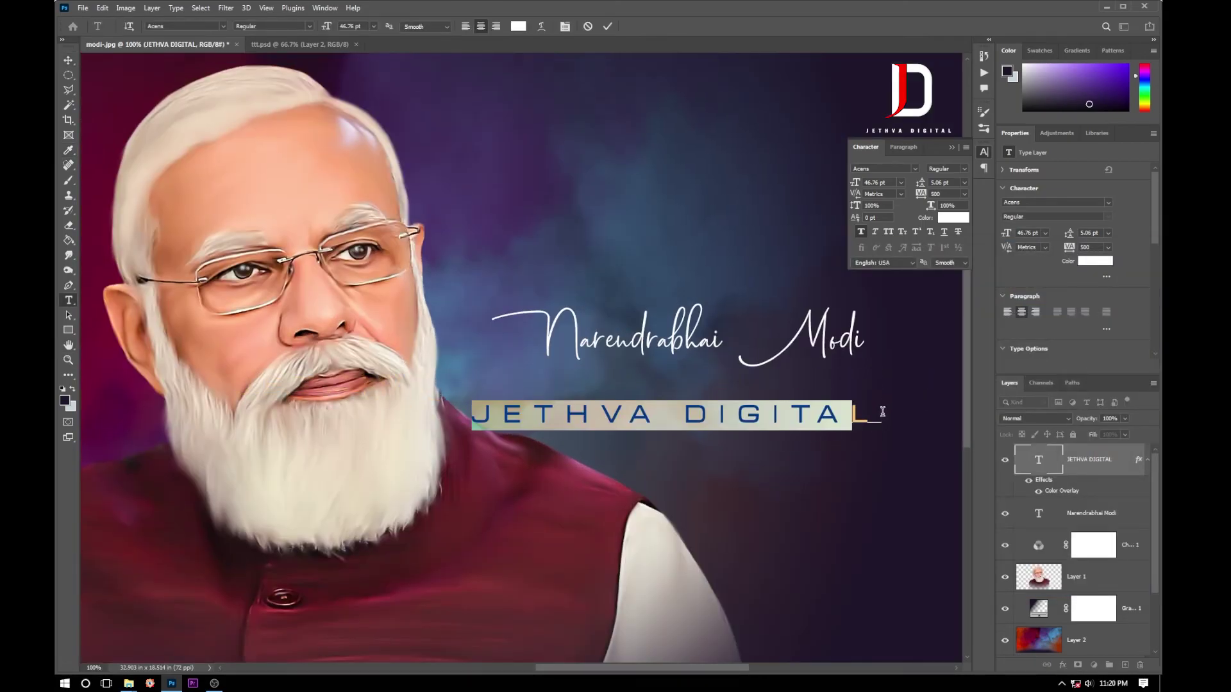
key(Down)
key(Down)
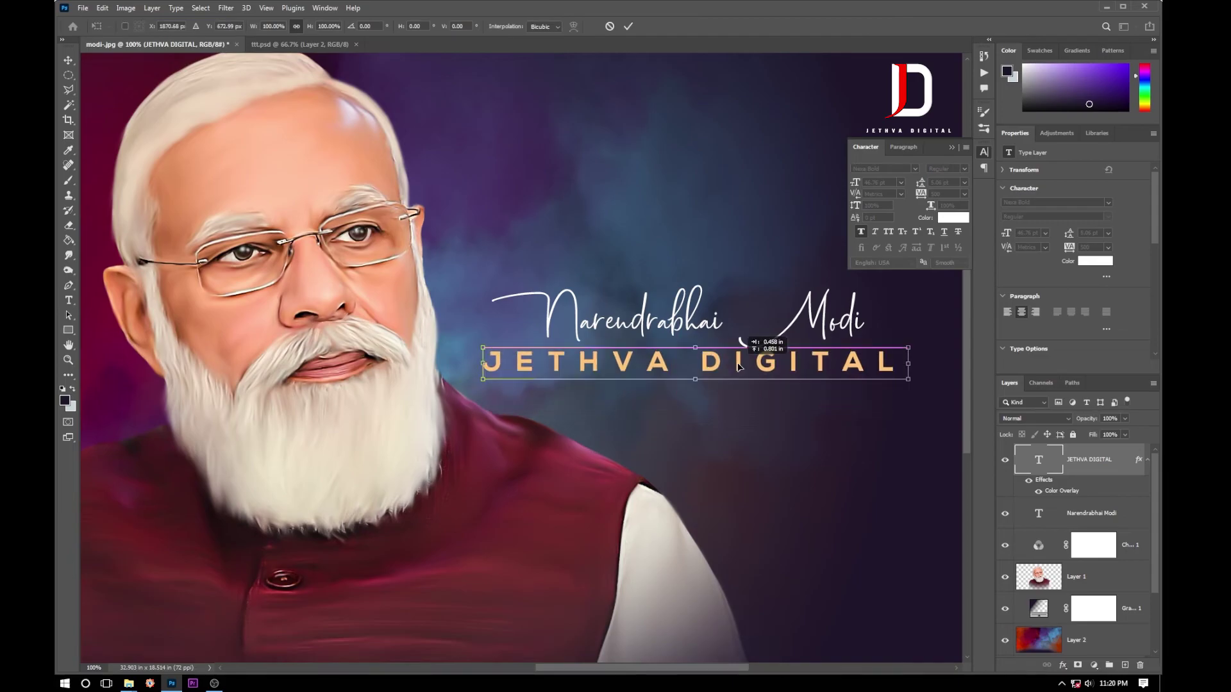